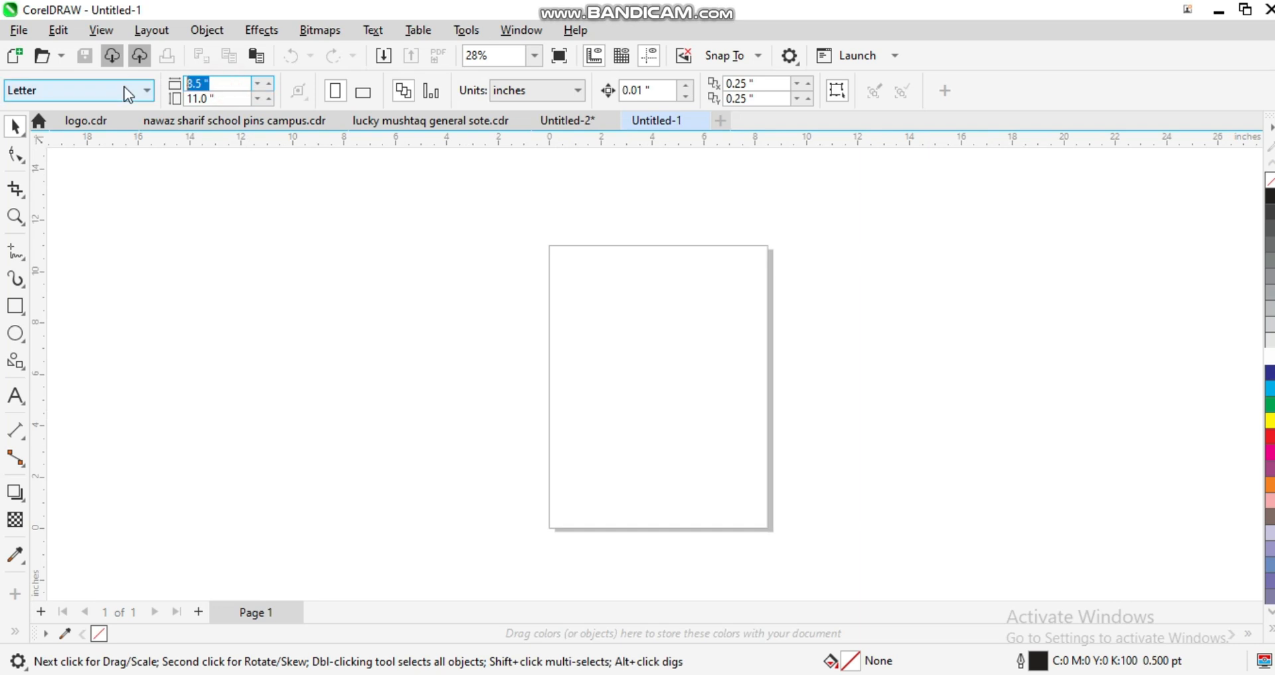
# - Set the page size to 20 by 10 inches and add a rectangle framing the whole page
pyautogui.press('Tab')
pyautogui.write('10')
pyautogui.press('Return')
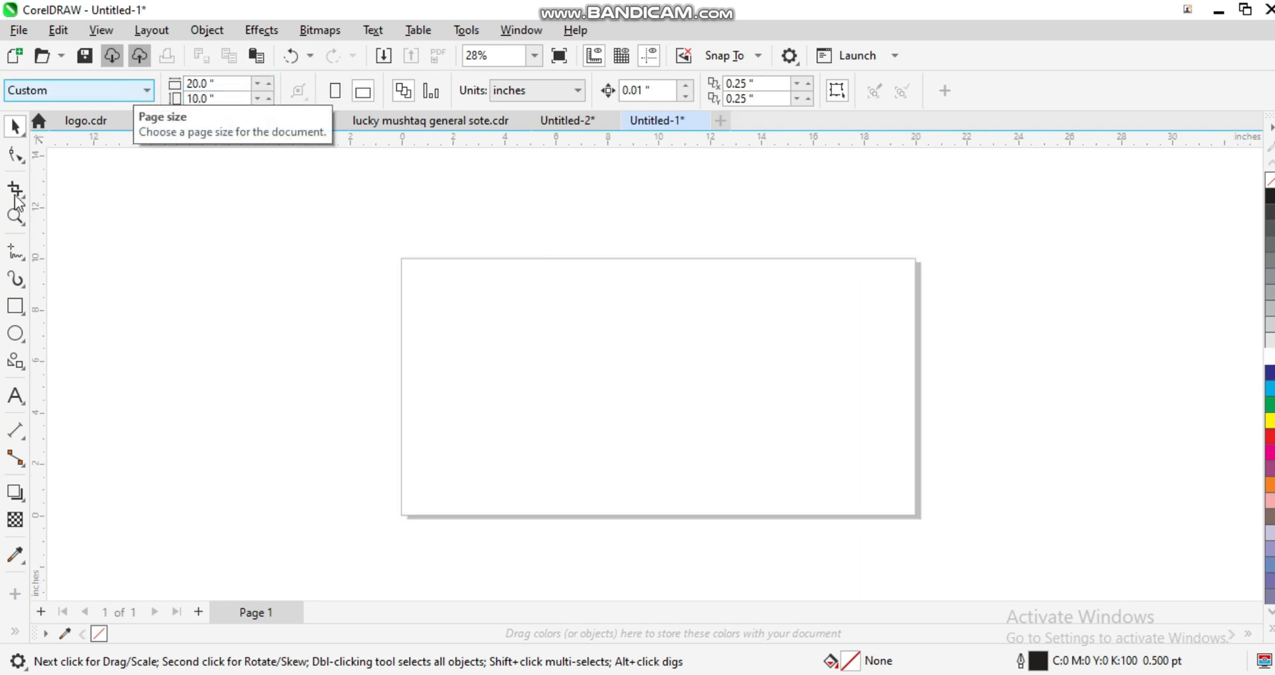
pyautogui.doubleClick(14, 312)
pyautogui.hotkey('shift', 'F2')
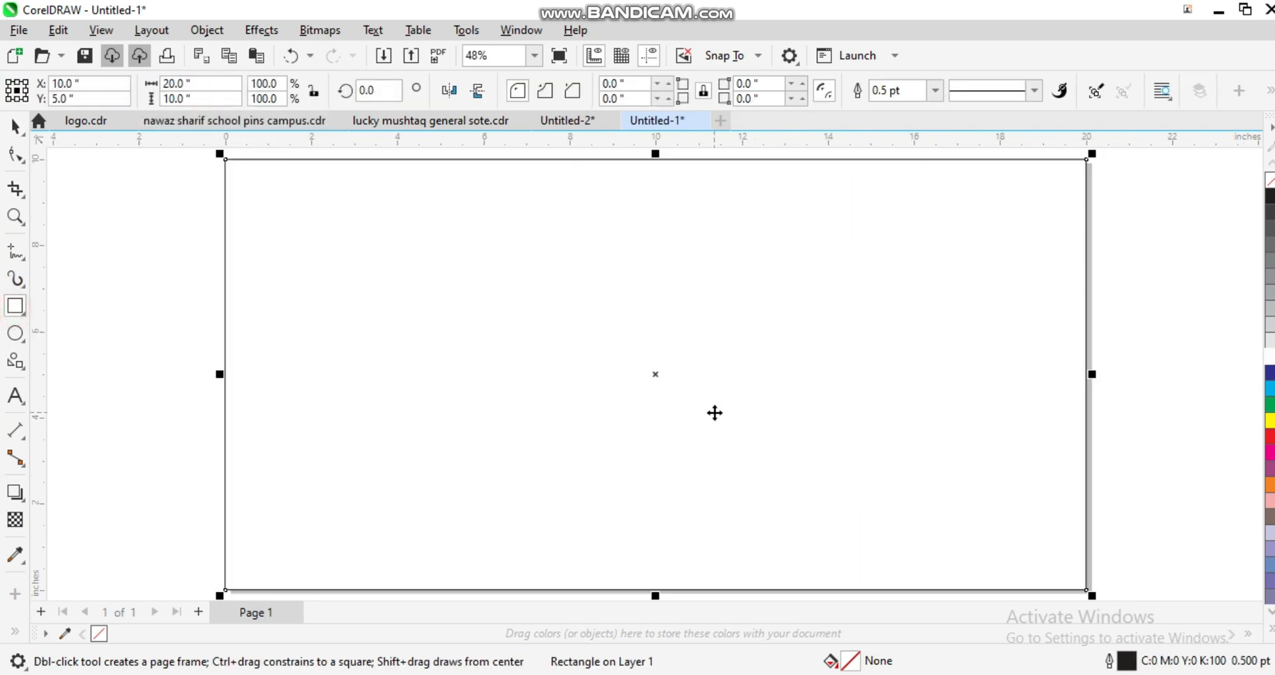
# - Draw a second rectangle from the page's upper-left corner, 20 inches wide and about 5.5 inches tall
pyautogui.hotkey('ctrl', 'i')
pyautogui.press('Escape')
pyautogui.scroll(-1, 703, 412)
pyautogui.scroll(-2, 427, 307)
pyautogui.press('F2')
pyautogui.moveTo(280, 203); pyautogui.dragTo(906, 518)
pyautogui.click(697, 424)
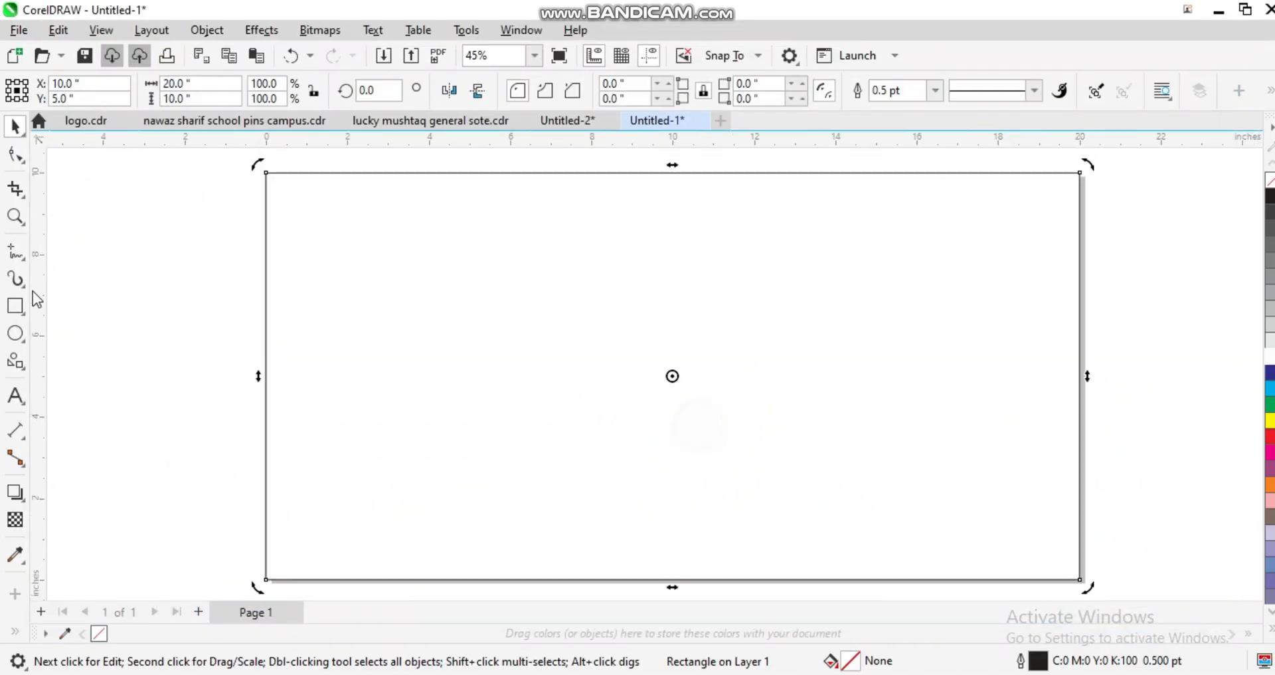
pyautogui.click(20, 300)
pyautogui.moveTo(267, 174); pyautogui.dragTo(1081, 396)
pyautogui.press('space')
pyautogui.click(1138, 407)
pyautogui.click(977, 373)
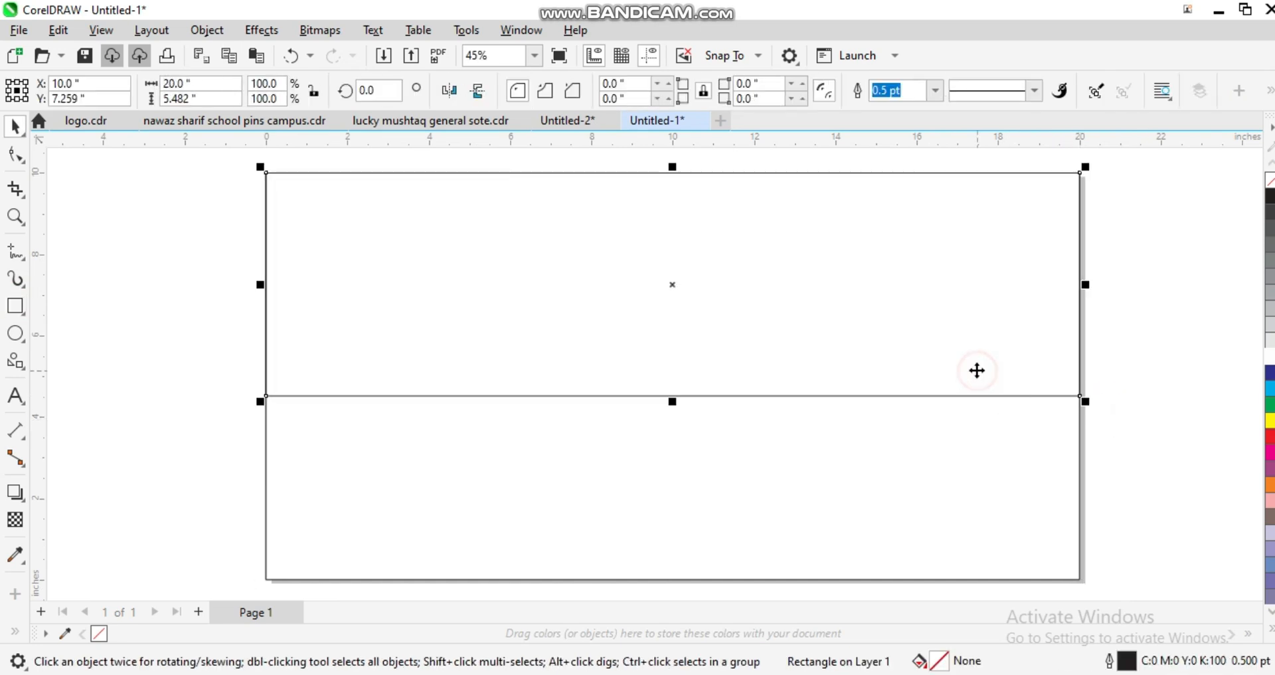
# - Convert the upper rectangle to curves and bend its lower edge upward into a shallow arch
pyautogui.scroll(-1, 837, 368)
pyautogui.hotkey('ctrl', 'q')
pyautogui.press('F10')
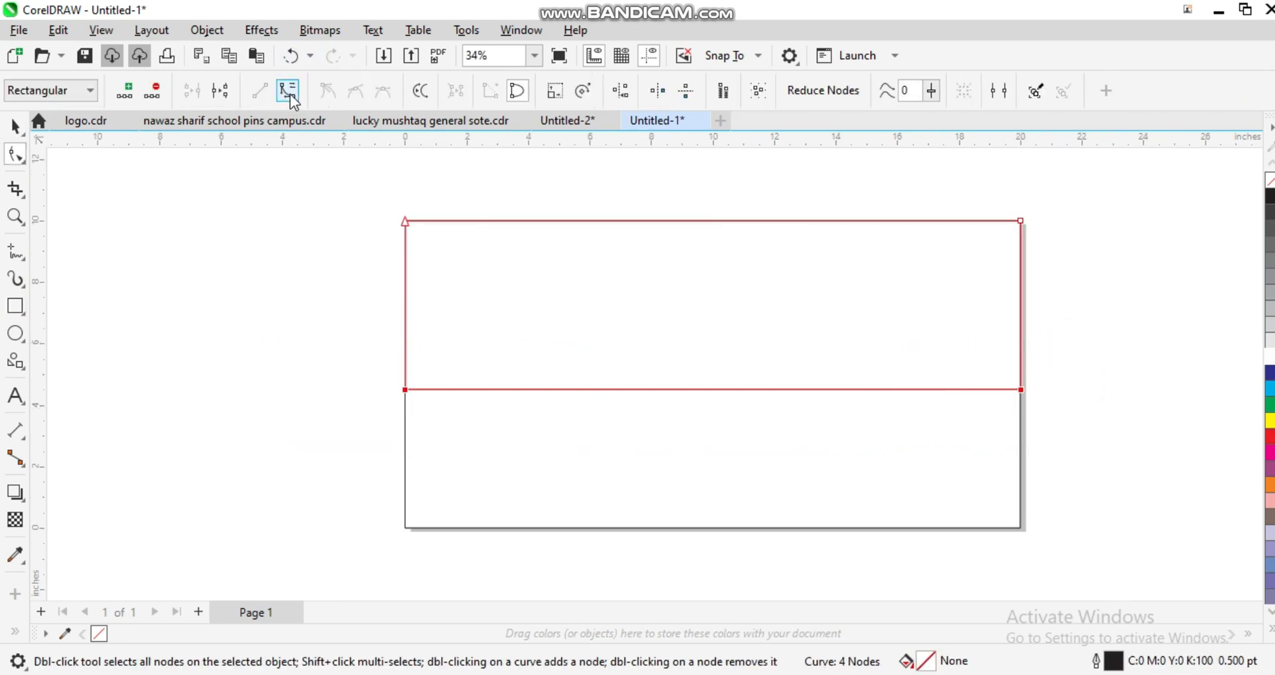
pyautogui.scroll(1, 787, 358)
pyautogui.moveTo(707, 395); pyautogui.dragTo(706, 327)
pyautogui.scroll(-1, 706, 328)
pyautogui.press('space')
pyautogui.click(883, 287)
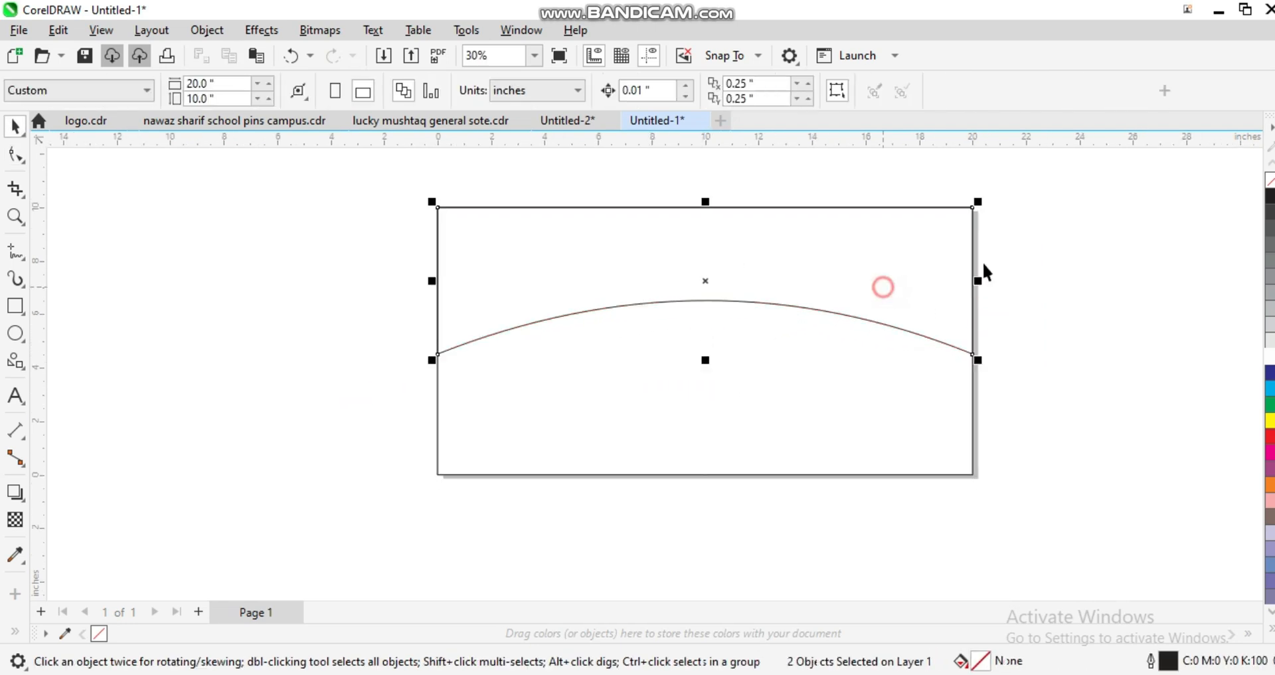
pyautogui.scroll(2, 766, 399)
pyautogui.click(769, 305)
pyautogui.scroll(2, 702, 323)
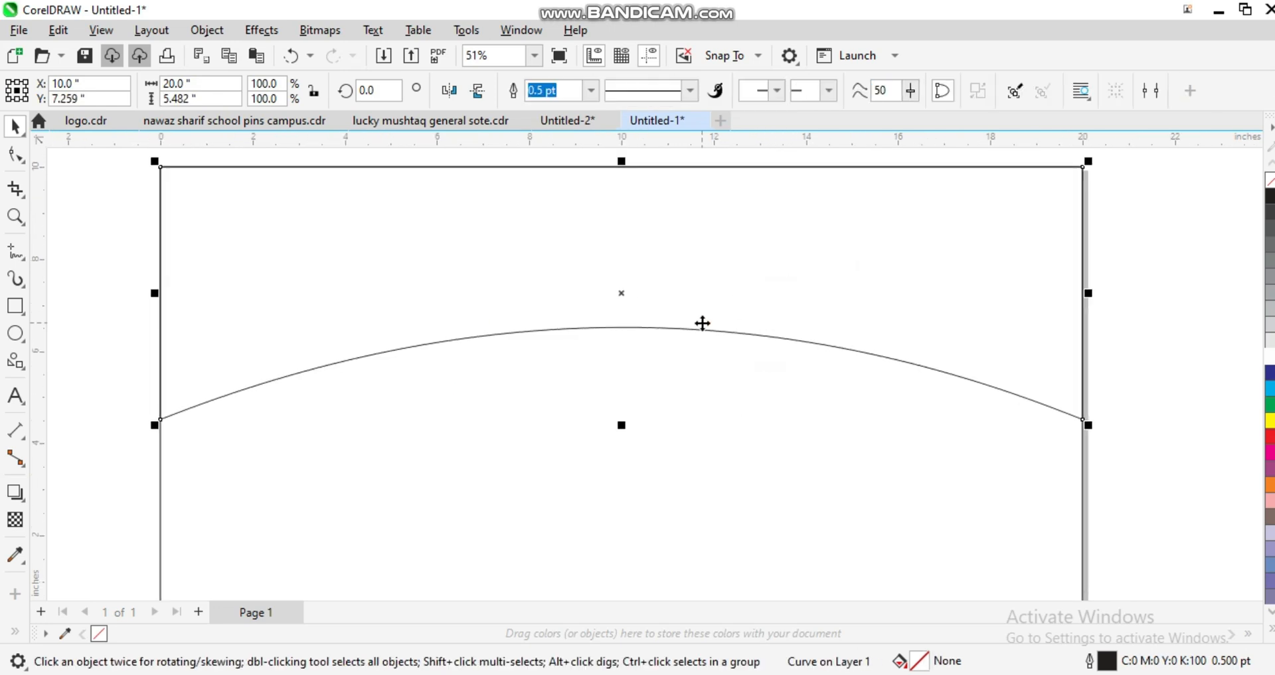
pyautogui.click(699, 396)
pyautogui.click(757, 413)
pyautogui.scroll(-1, 806, 288)
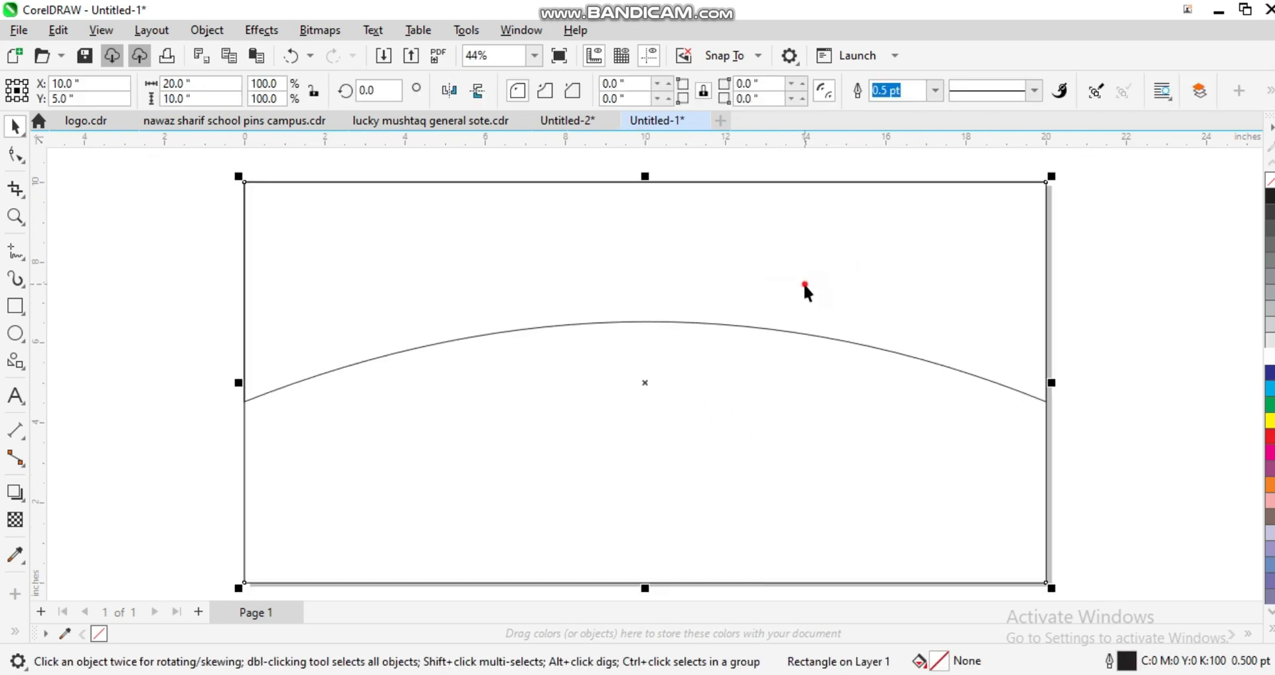
pyautogui.click(806, 288)
pyautogui.keyDown('shift'); pyautogui.click(792, 409); pyautogui.keyUp('shift')
pyautogui.scroll(-3, 809, 350)
pyautogui.click(378, 392)
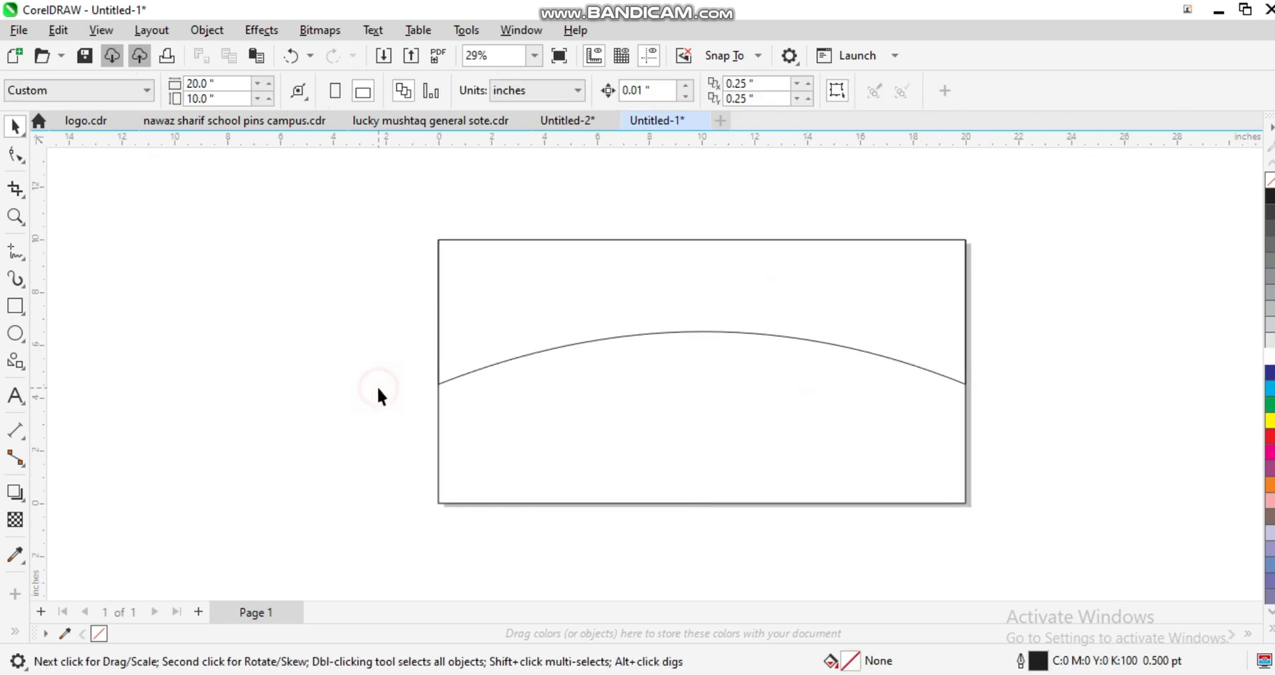
# - Import background-269933_1280.jpg from Downloads onto the page and stretch it to 20 inches wide and about 13.2 inches tall
pyautogui.hotkey('ctrl', 'i')
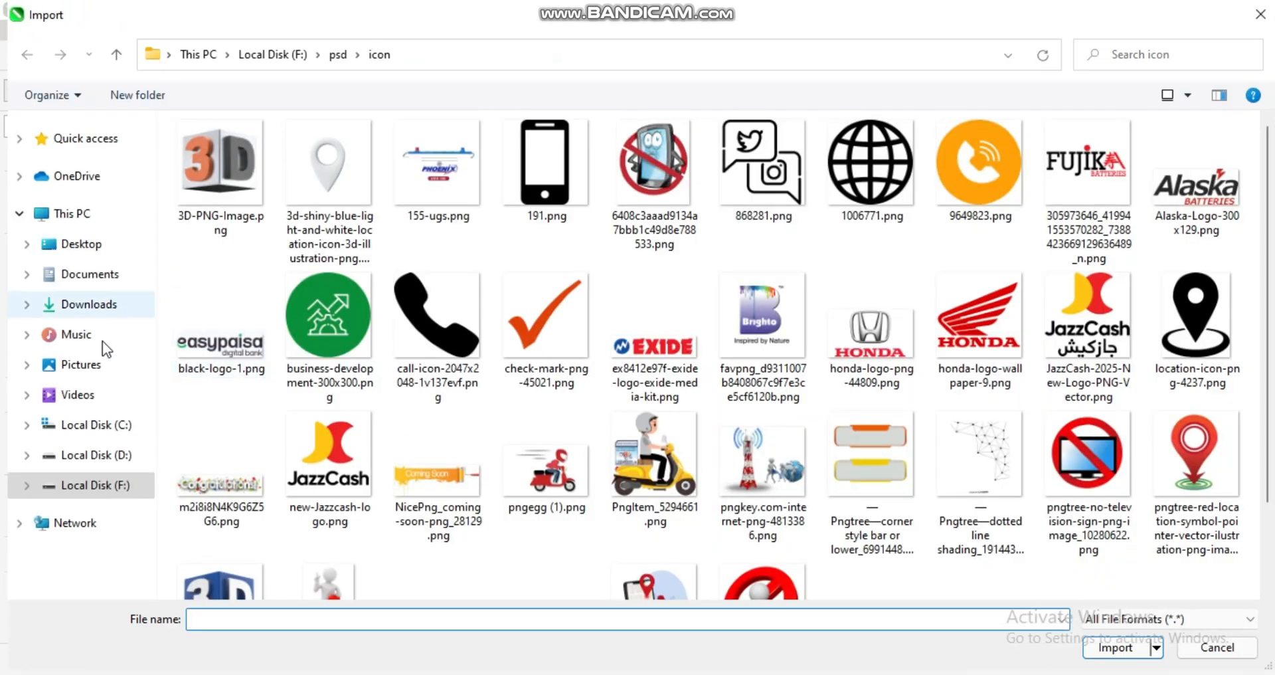
pyautogui.click(89, 303)
pyautogui.doubleClick(342, 229)
pyautogui.moveTo(439, 239); pyautogui.dragTo(1142, 597)
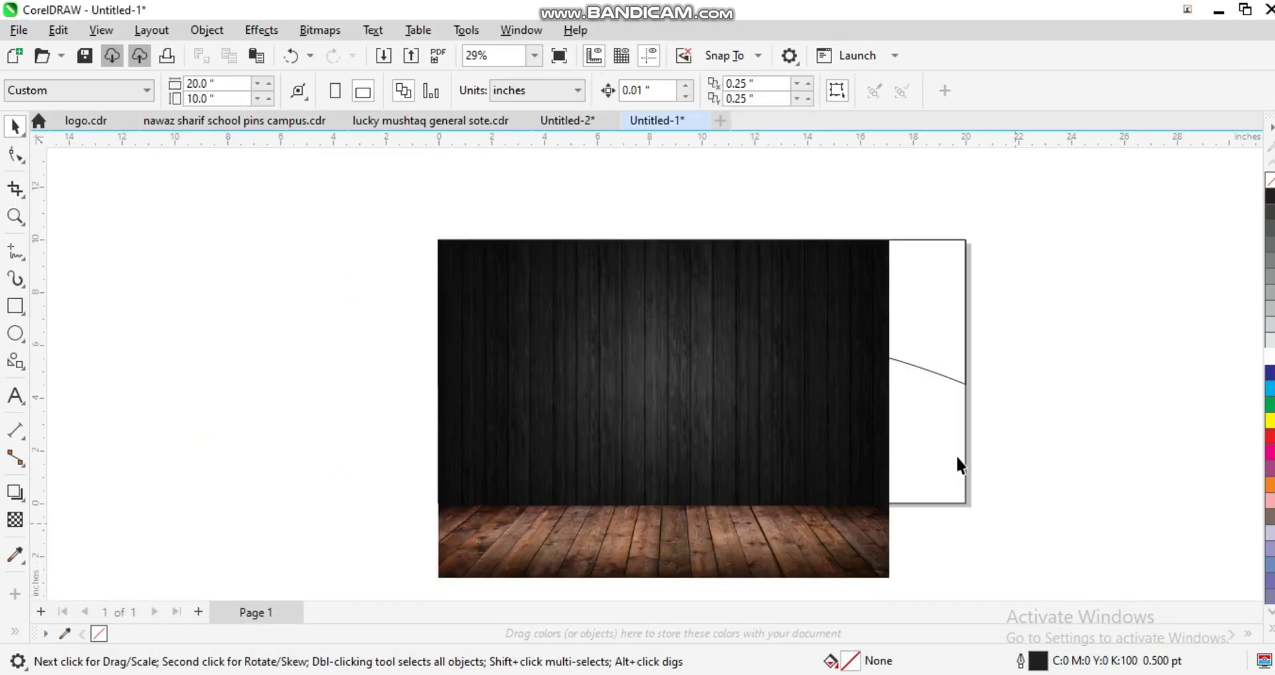
pyautogui.moveTo(888, 408); pyautogui.dragTo(970, 415)
pyautogui.scroll(1, 999, 350)
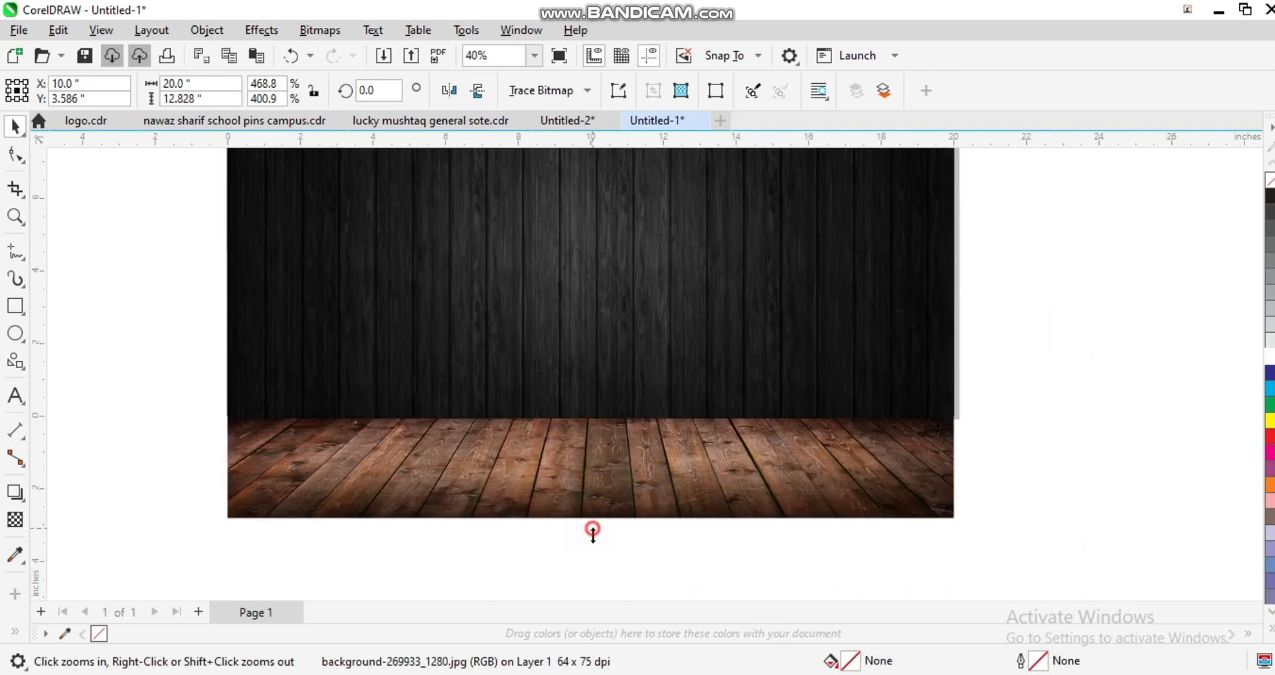
pyautogui.moveTo(593, 532); pyautogui.dragTo(589, 544)
pyautogui.scroll(-3, 880, 416)
# - Clip the wood image inside the page-sized rectangle and reposition it so the black planks fill the frame
pyautogui.moveTo(836, 379); pyautogui.dragTo(433, 392)
pyautogui.scroll(1, 553, 391)
pyautogui.hotkey('ctrl', '1')
pyautogui.click(764, 384)
pyautogui.keyDown('alt'); pyautogui.click(880, 366); pyautogui.keyUp('alt')
pyautogui.moveTo(881, 366); pyautogui.dragTo(880, 385)
pyautogui.scroll(1, 790, 391)
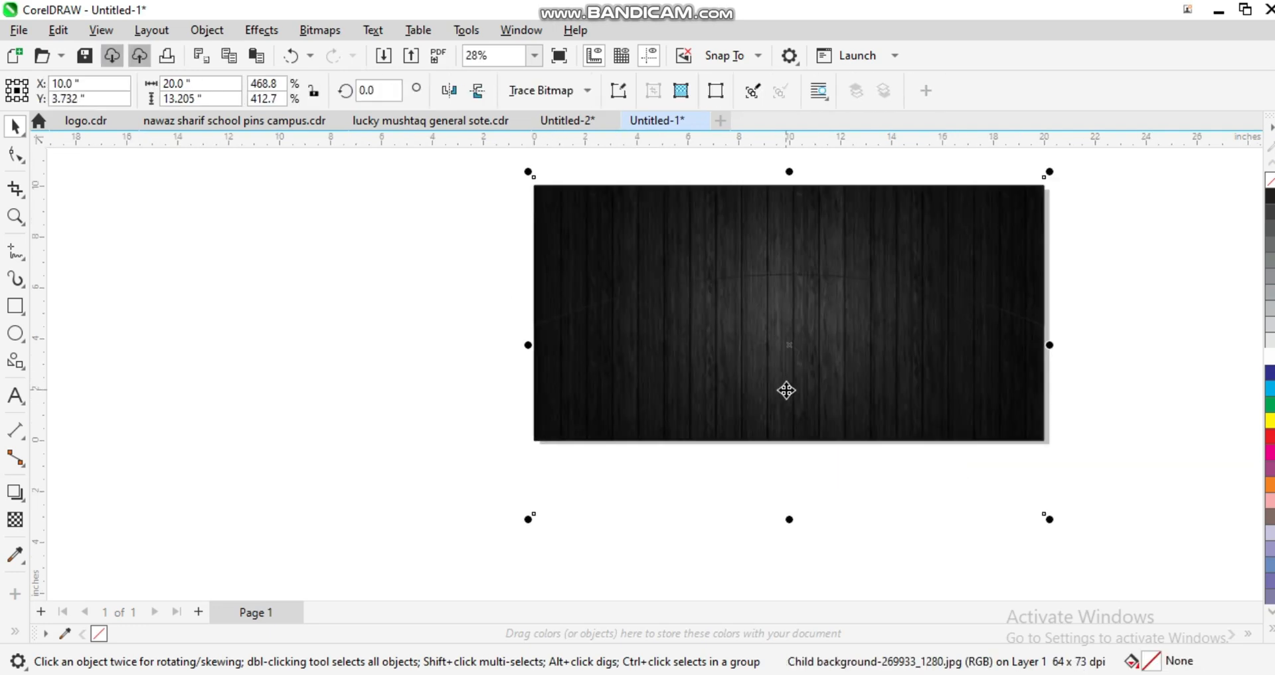
# - Clip a copy of the wood image inside the arched upper shape and remove the shape's outline
pyautogui.click(553, 509)
pyautogui.click(797, 368)
pyautogui.scroll(-1, 797, 368)
pyautogui.scroll(1, 797, 339)
pyautogui.click(1021, 325)
pyautogui.click(813, 313)
pyautogui.click(540, 295)
# - Add a black drop shadow below the arched shape, offset about 0.39 inches downward, with feathering of 6
pyautogui.press('F2')
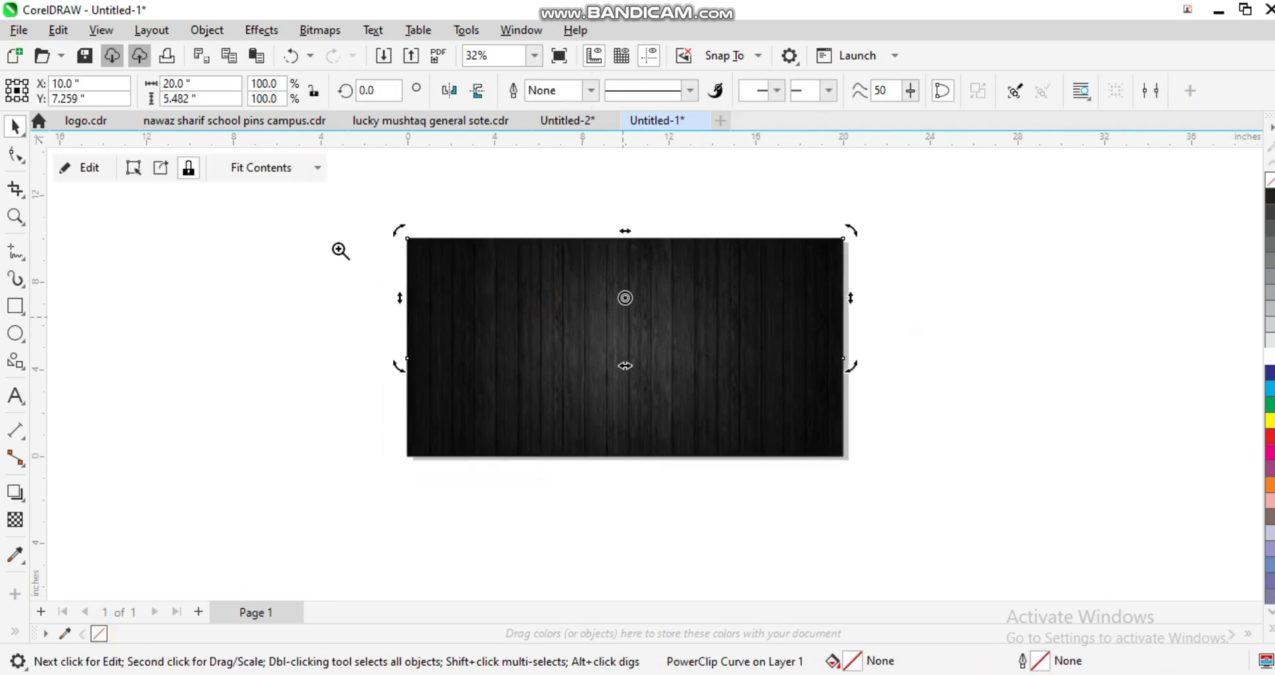
pyautogui.click(344, 255)
pyautogui.click(18, 491)
pyautogui.moveTo(613, 261); pyautogui.dragTo(615, 309)
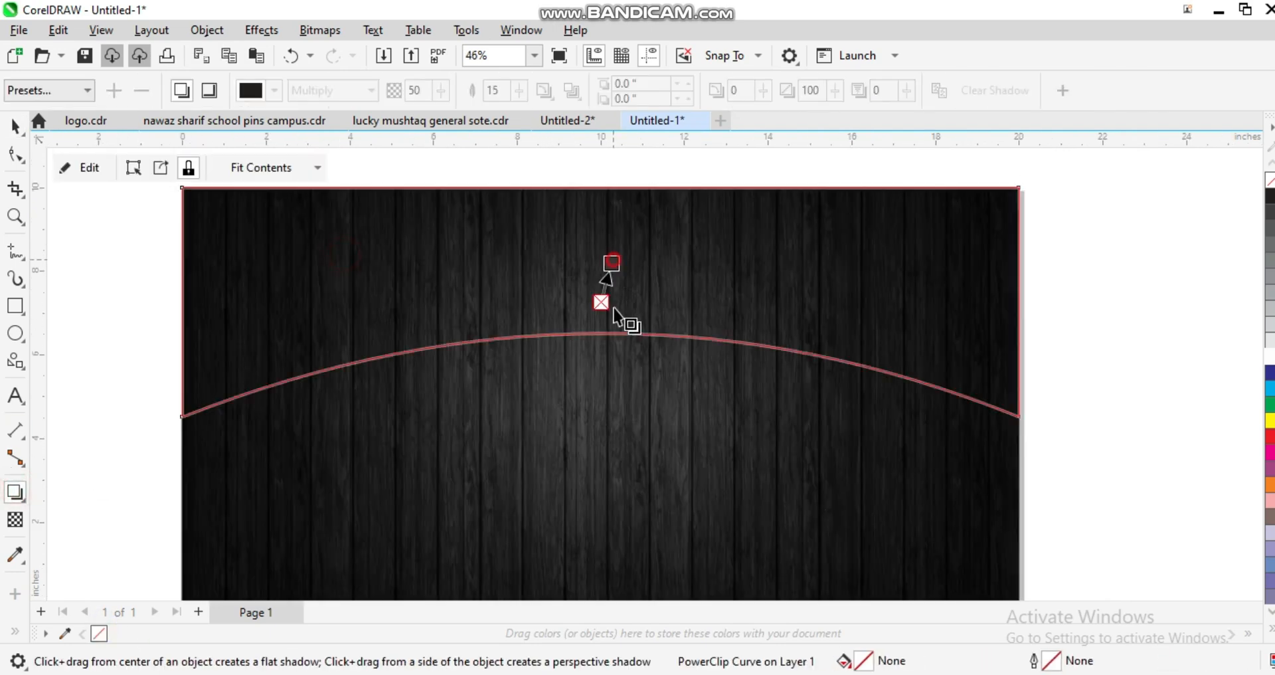
pyautogui.moveTo(601, 420); pyautogui.dragTo(601, 433)
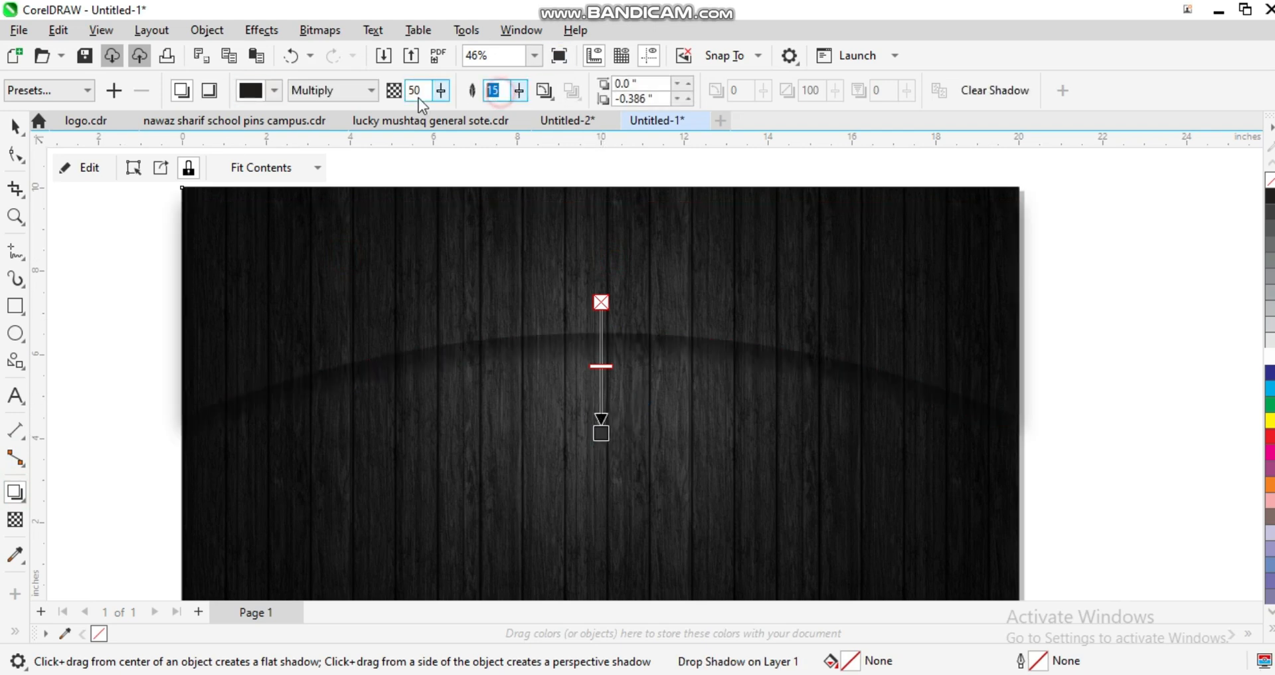
pyautogui.press('Return')
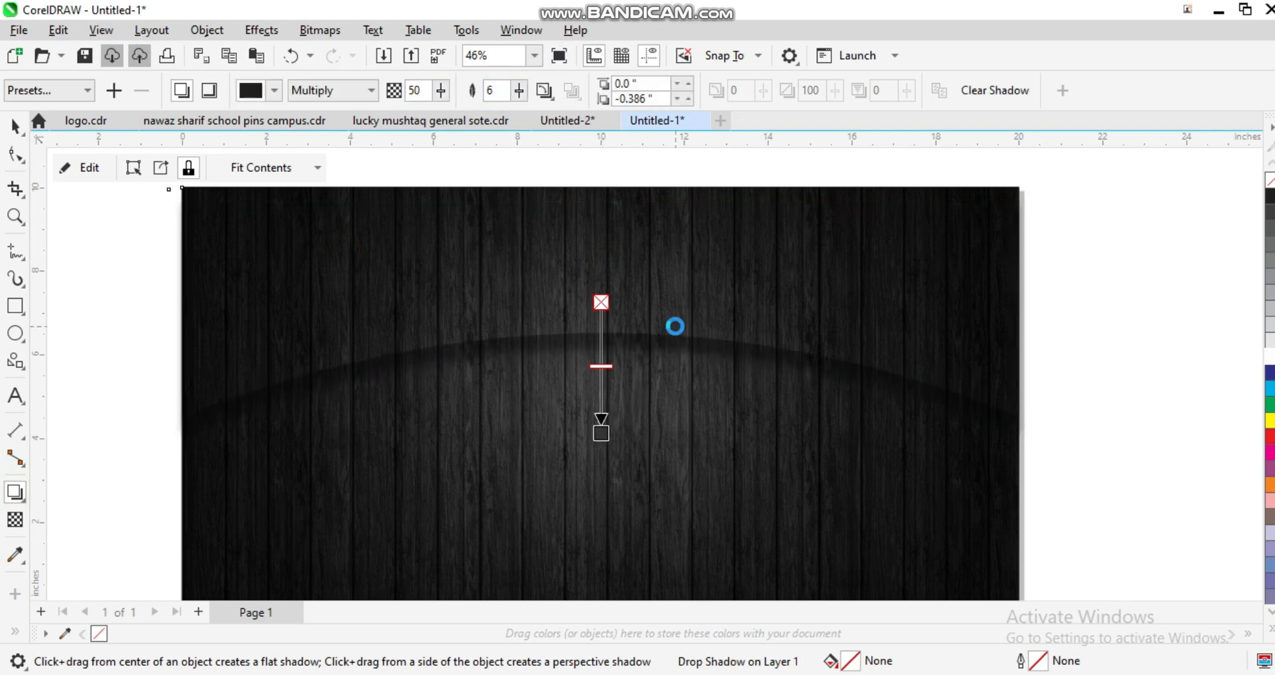
pyautogui.scroll(-5, 691, 265)
pyautogui.press('space')
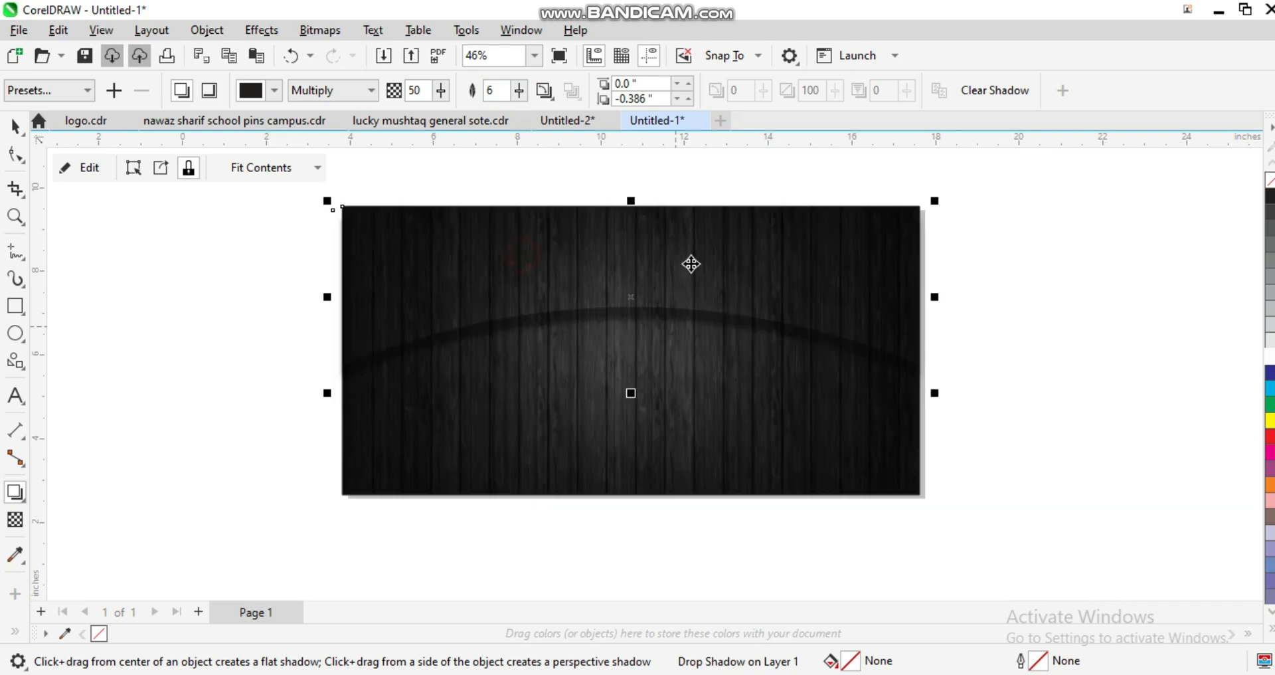
pyautogui.click(714, 277)
pyautogui.moveTo(934, 423); pyautogui.dragTo(956, 416)
pyautogui.click(1022, 390)
pyautogui.click(865, 330)
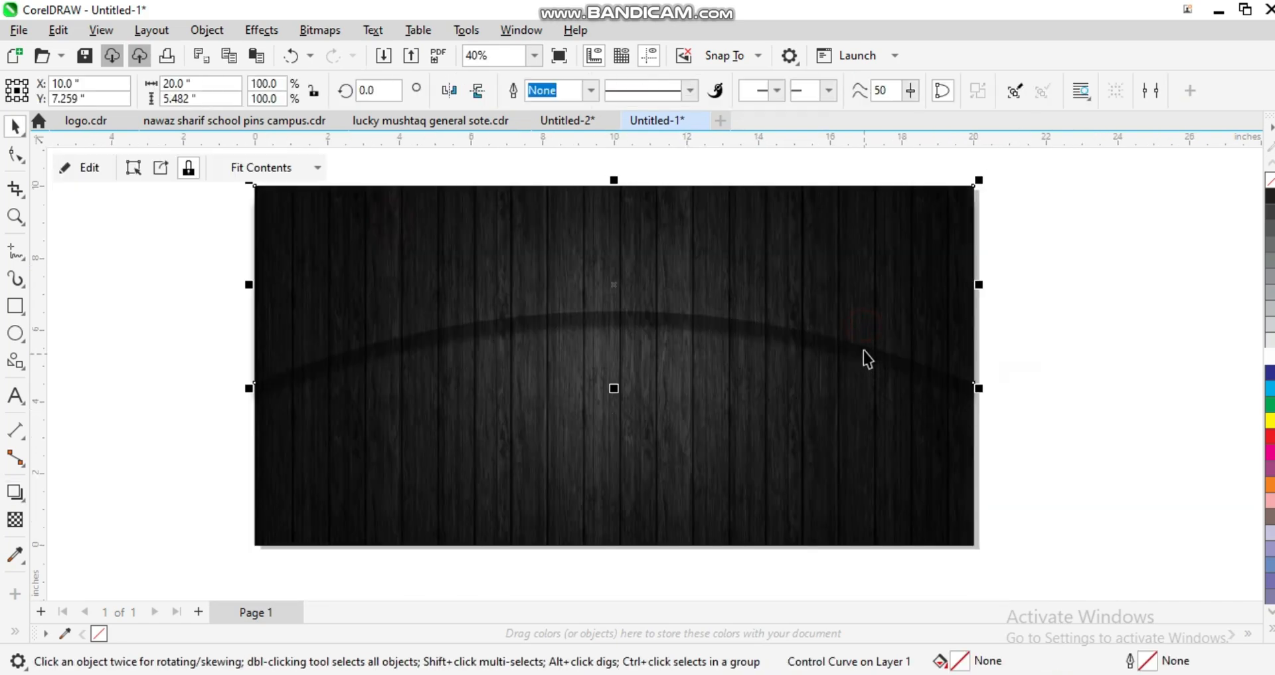
pyautogui.moveTo(866, 346); pyautogui.dragTo(864, 325)
pyautogui.click(742, 408)
pyautogui.hotkey('ctrl', 'z')
pyautogui.scroll(-1, 1008, 378)
pyautogui.press('F2')
pyautogui.moveTo(1039, 253); pyautogui.dragTo(411, 376)
pyautogui.scroll(-1, 703, 358)
pyautogui.moveTo(453, 335); pyautogui.dragTo(1033, 609)
pyautogui.scroll(-1, 742, 469)
pyautogui.click(732, 473)
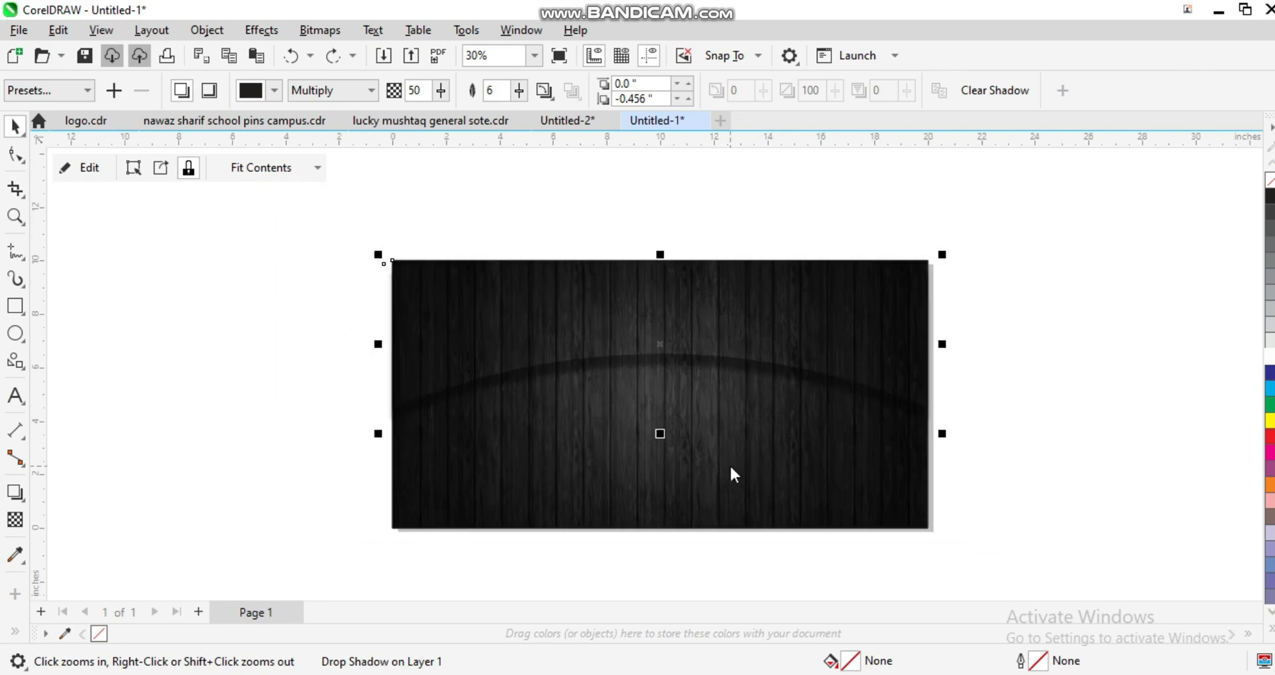
# - Start an import and browse to the fast food folder inside psd > food on Local Disk (F:)
pyautogui.hotkey('ctrl', 'i')
pyautogui.click(98, 485)
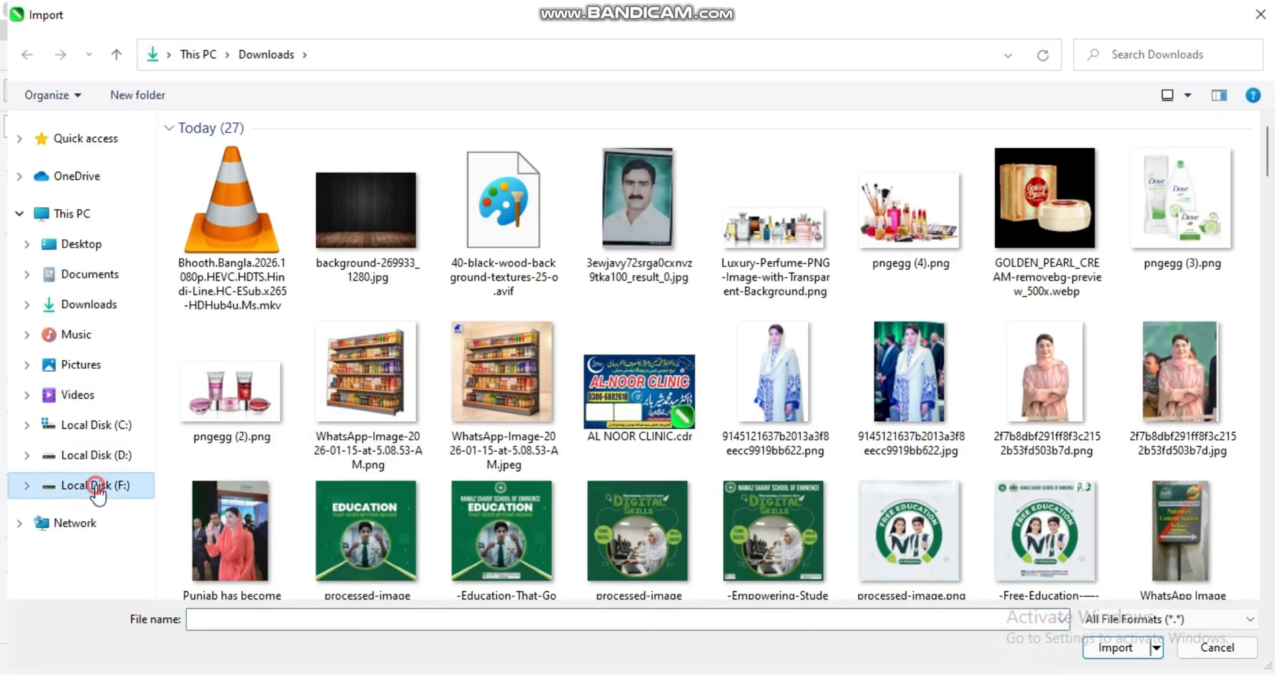
pyautogui.doubleClick(331, 296)
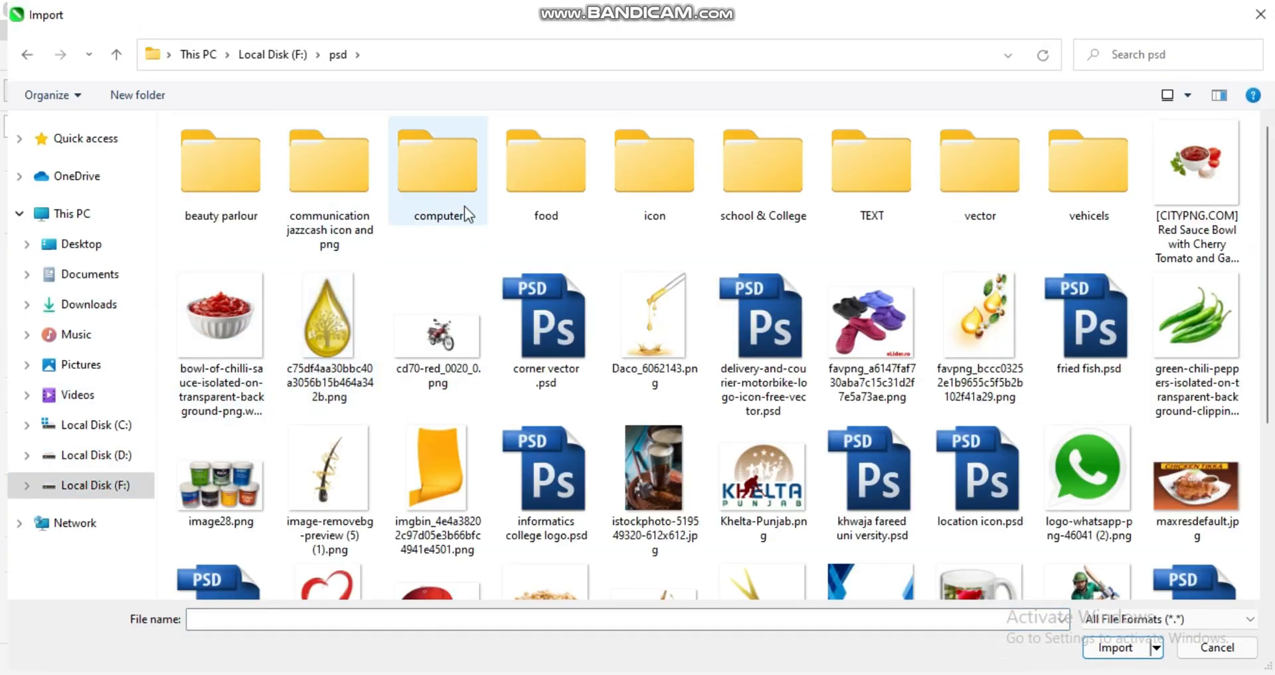
pyautogui.doubleClick(538, 194)
pyautogui.doubleClick(296, 264)
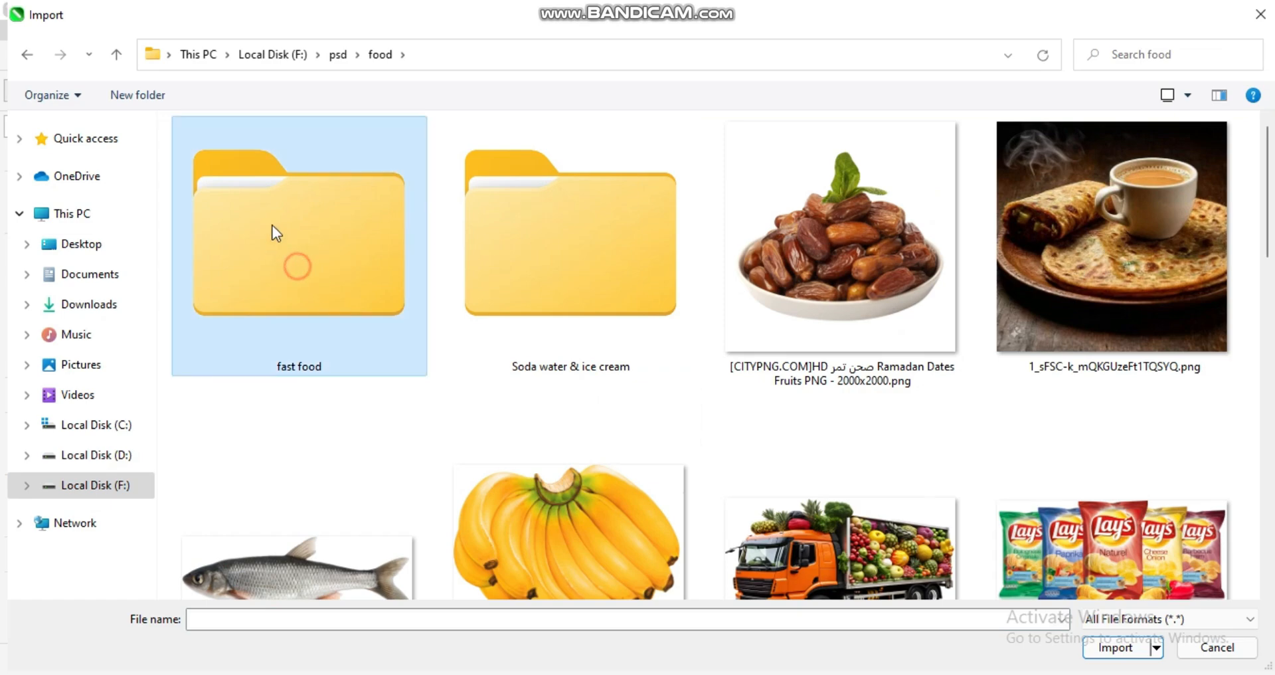
# - Import the whole-pizza picture ee8590d2cdee529e2f1be748426cb9f9.png and place it mid-page at about 7.5 inches wide
pyautogui.click(563, 349)
pyautogui.click(541, 462)
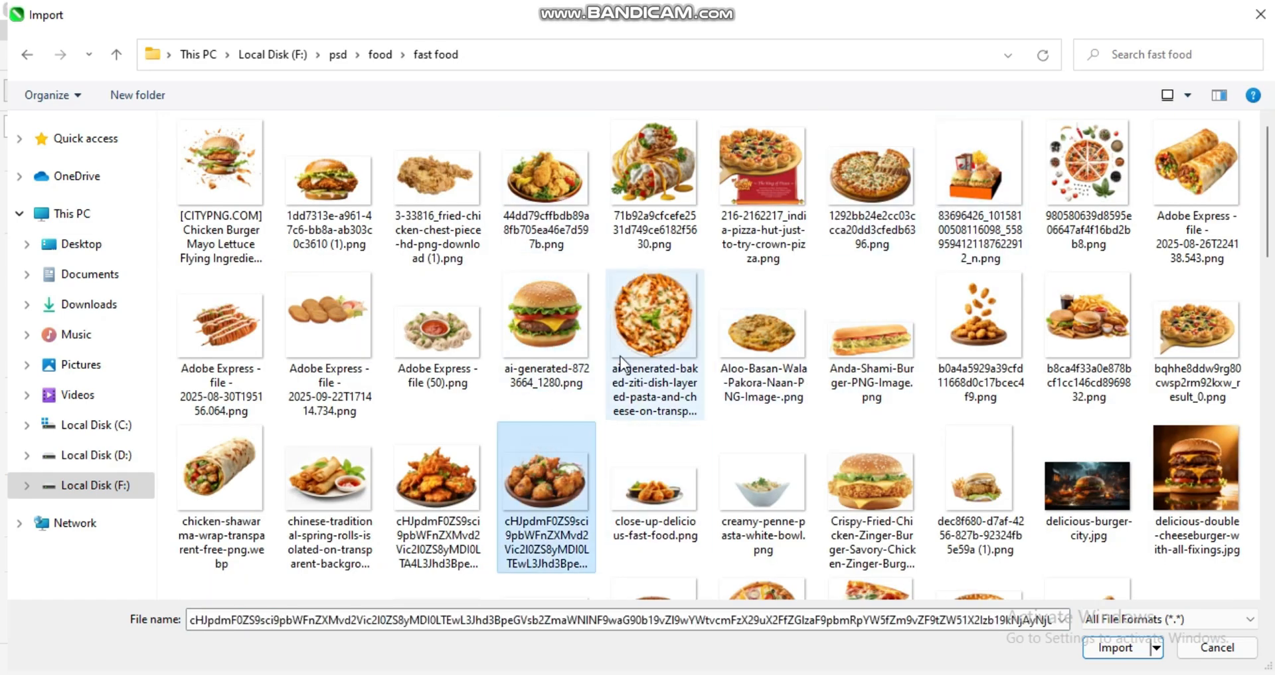
pyautogui.scroll(-3, 625, 366)
pyautogui.click(794, 472)
pyautogui.doubleClick(744, 336)
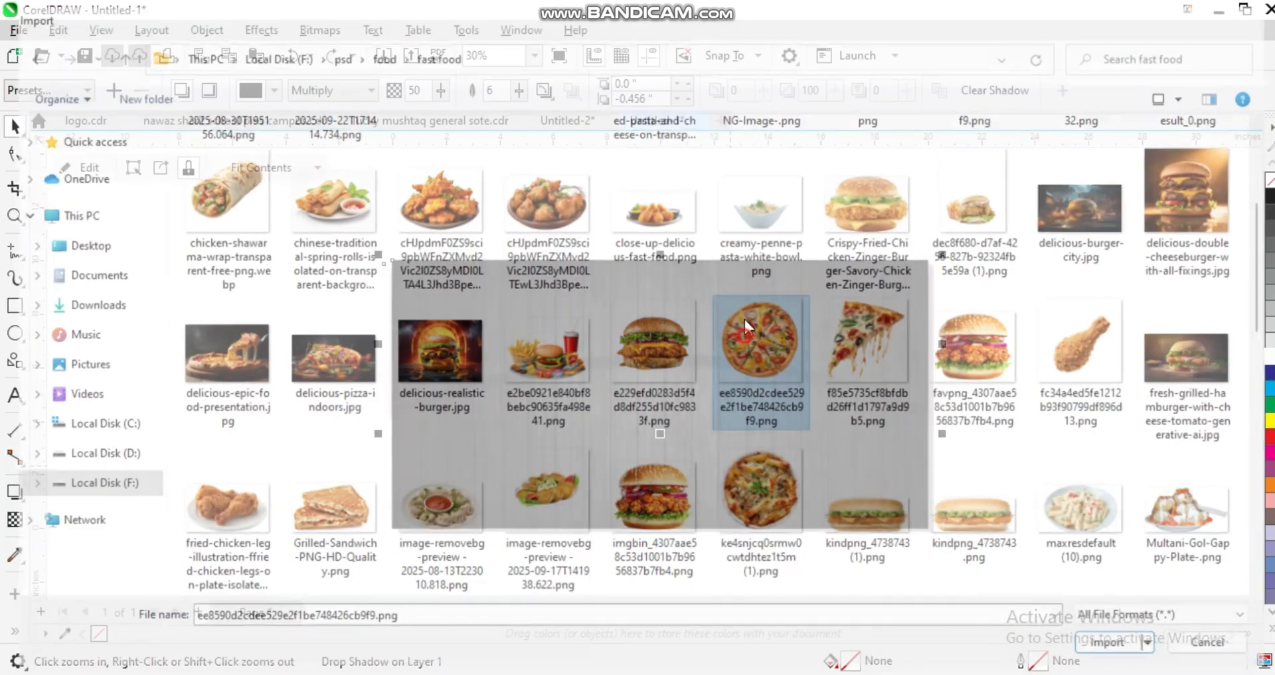
pyautogui.moveTo(558, 317); pyautogui.dragTo(759, 518)
pyautogui.scroll(1, 706, 375)
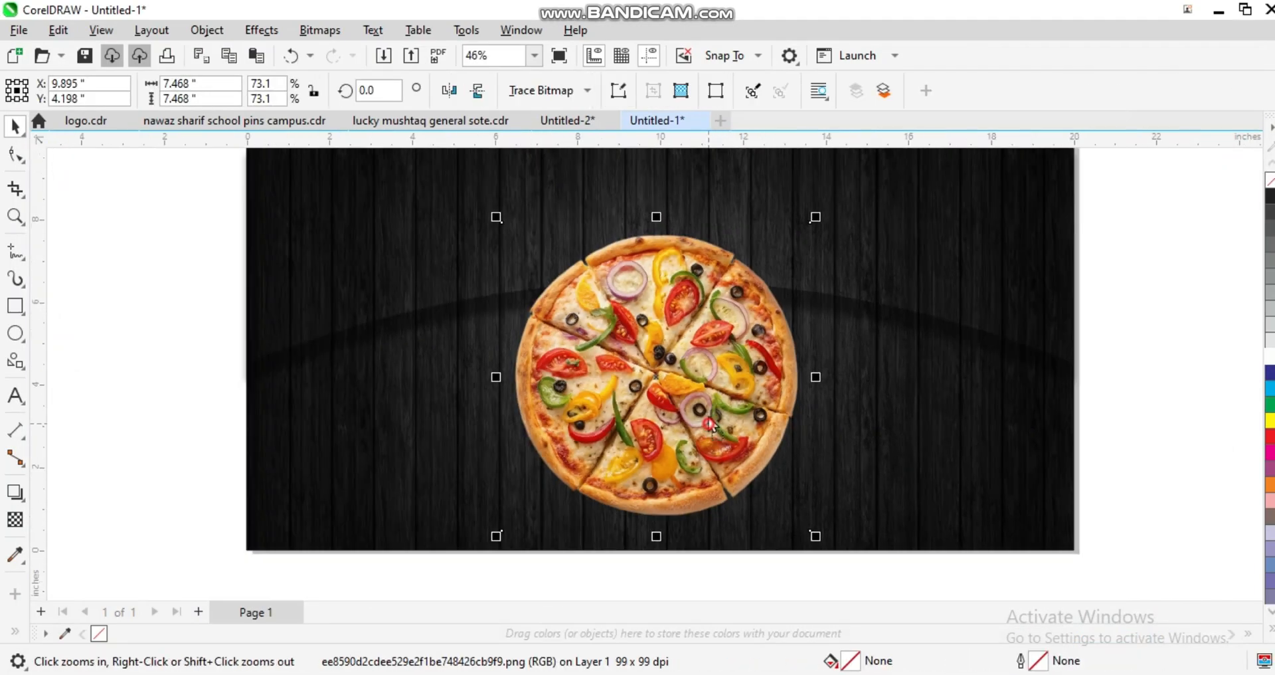
# - Move the pizza slightly upward and centre it horizontally on the wood background
pyautogui.scroll(1, 703, 421)
pyautogui.moveTo(702, 421); pyautogui.dragTo(702, 413)
pyautogui.scroll(-2, 702, 412)
pyautogui.scroll(2, 654, 506)
pyautogui.keyDown('shift'); pyautogui.click(893, 409); pyautogui.keyUp('shift')
pyautogui.scroll(-1, 780, 473)
pyautogui.click(676, 357)
pyautogui.scroll(1, 667, 358)
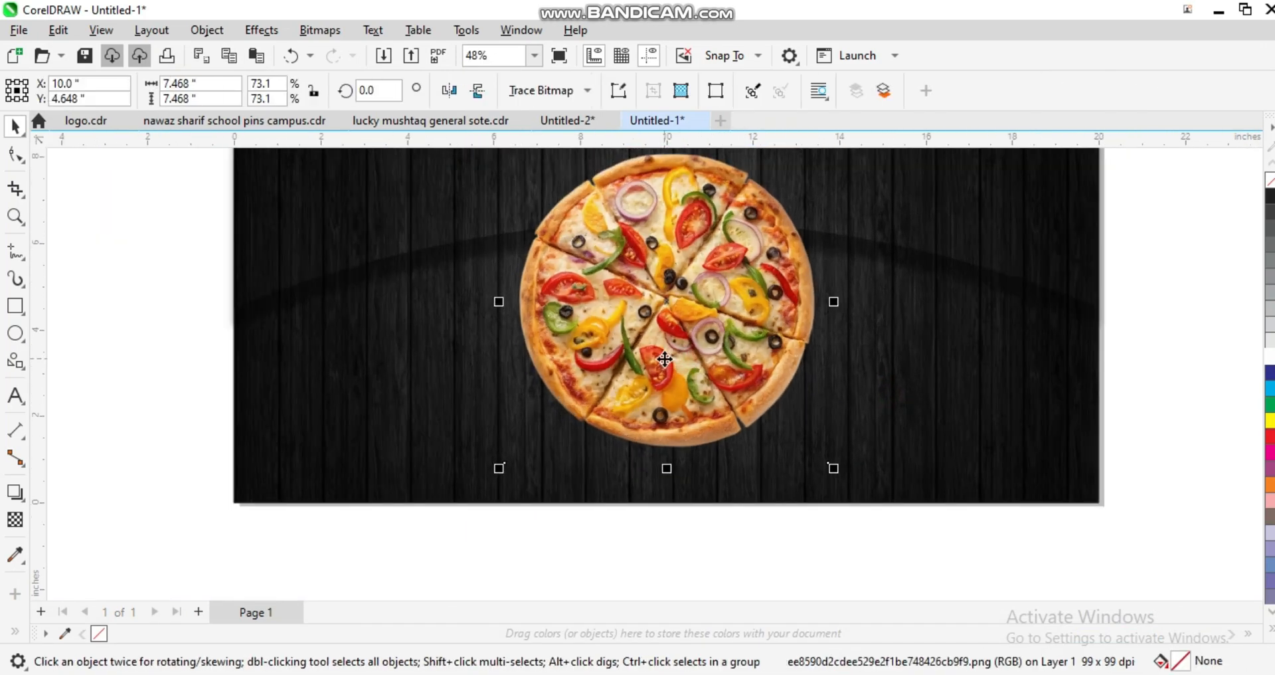
# - Arrange the stacking order so the arched wood shape and its shadow cover the pizza's upper part
pyautogui.click(1028, 419)
pyautogui.scroll(-2, 876, 386)
pyautogui.click(909, 245)
pyautogui.press('F2')
pyautogui.moveTo(1079, 230); pyautogui.dragTo(337, 369)
pyautogui.scroll(1, 759, 336)
pyautogui.scroll(-4, 759, 336)
pyautogui.scroll(1, 747, 331)
pyautogui.click(912, 420)
# - Clip the pizza inside the page-sized wood rectangle
pyautogui.click(661, 405)
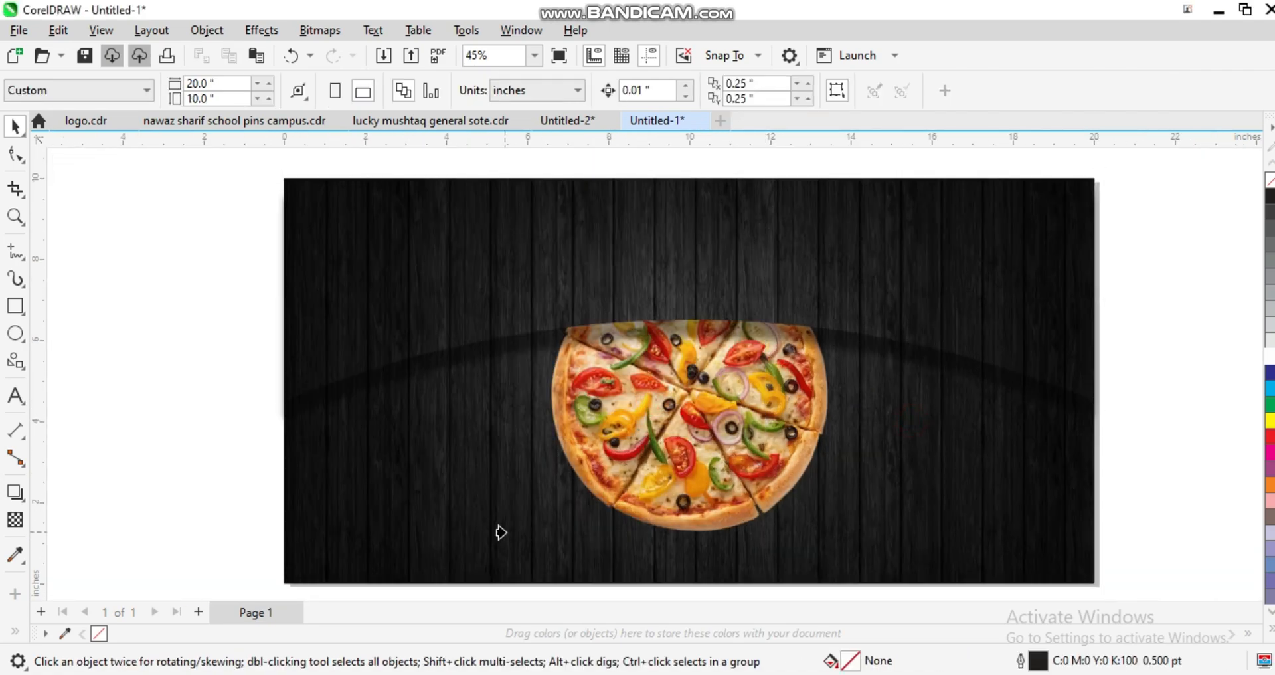
pyautogui.click(498, 529)
pyautogui.scroll(-2, 854, 441)
pyautogui.scroll(2, 684, 376)
pyautogui.click(683, 376)
pyautogui.press('F2')
pyautogui.scroll(-1, 919, 359)
pyautogui.moveTo(1128, 193); pyautogui.dragTo(256, 530)
pyautogui.moveTo(652, 532); pyautogui.dragTo(1068, 600)
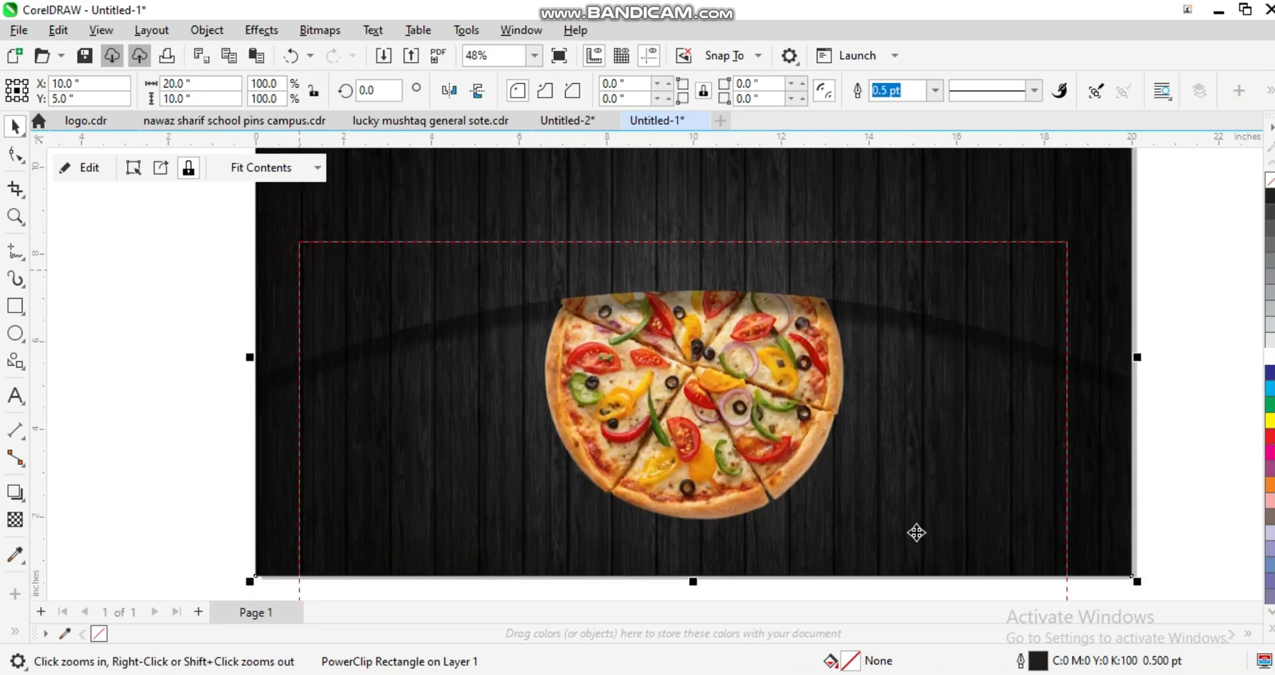
pyautogui.scroll(-2, 714, 489)
pyautogui.press('F2')
pyautogui.moveTo(928, 230); pyautogui.dragTo(407, 312)
pyautogui.scroll(-1, 638, 351)
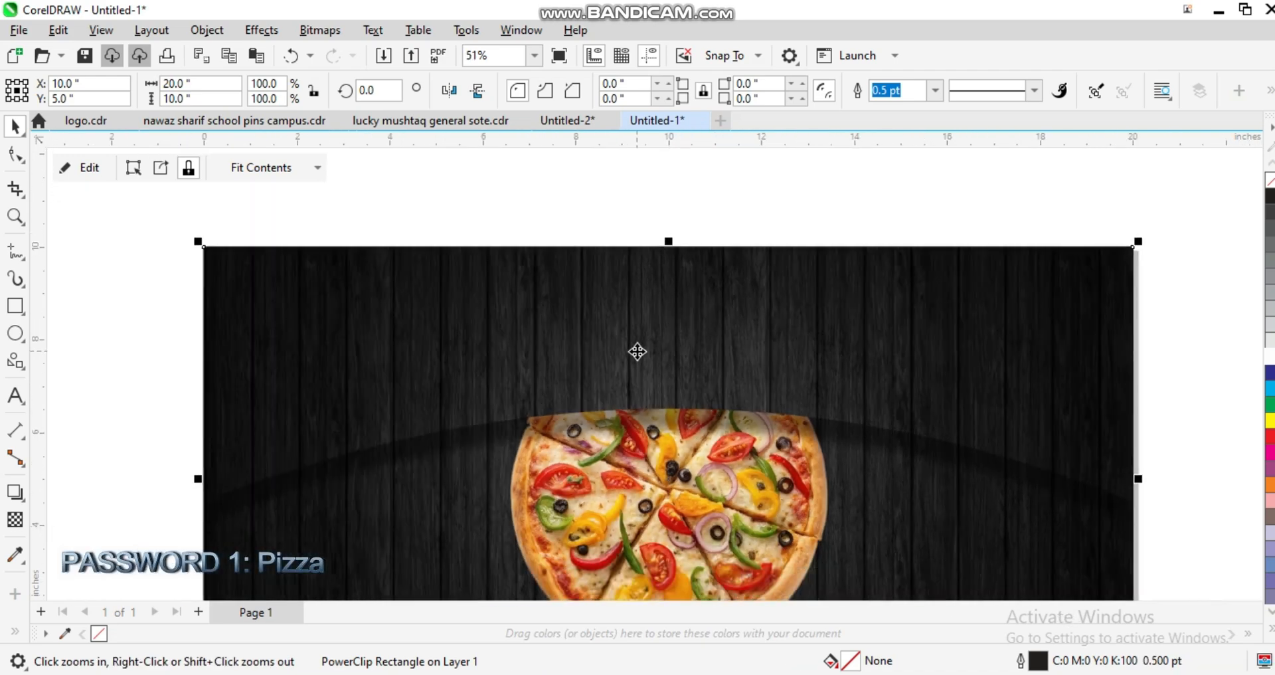
# - Add the text "RUSTIC WHEEL PIZZA" in the empty area above the page
pyautogui.press('F8')
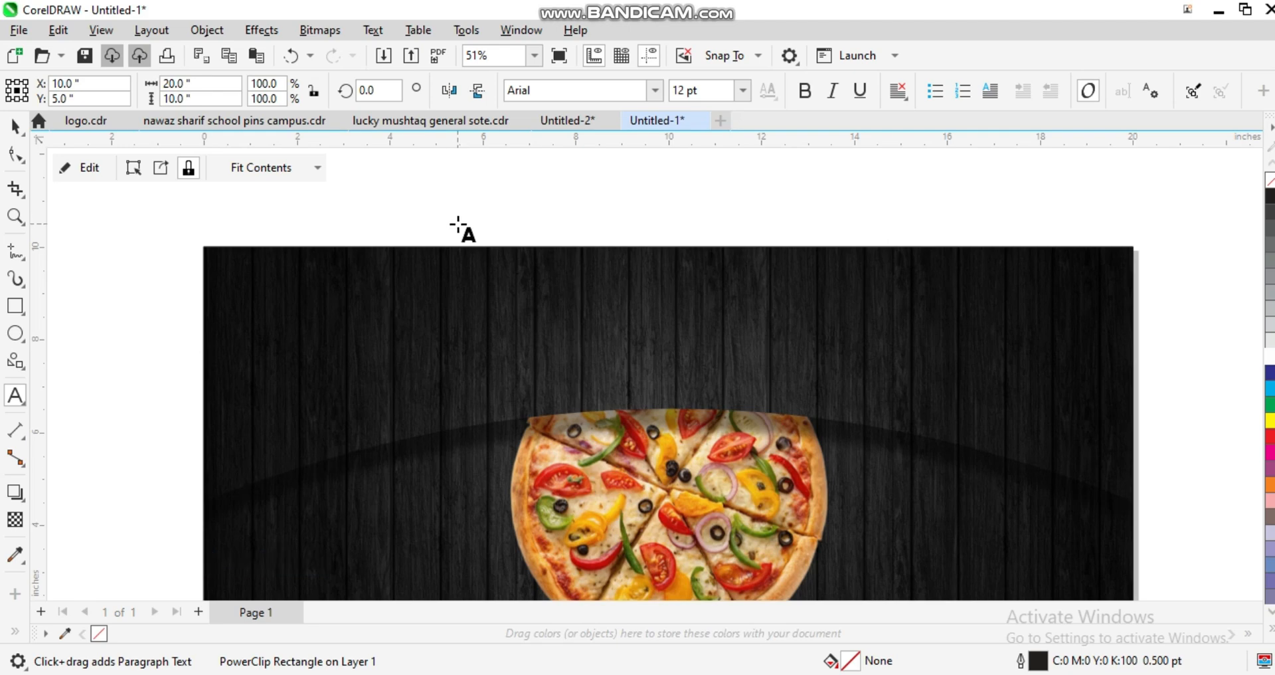
pyautogui.press('space')
pyautogui.scroll(-1, 533, 307)
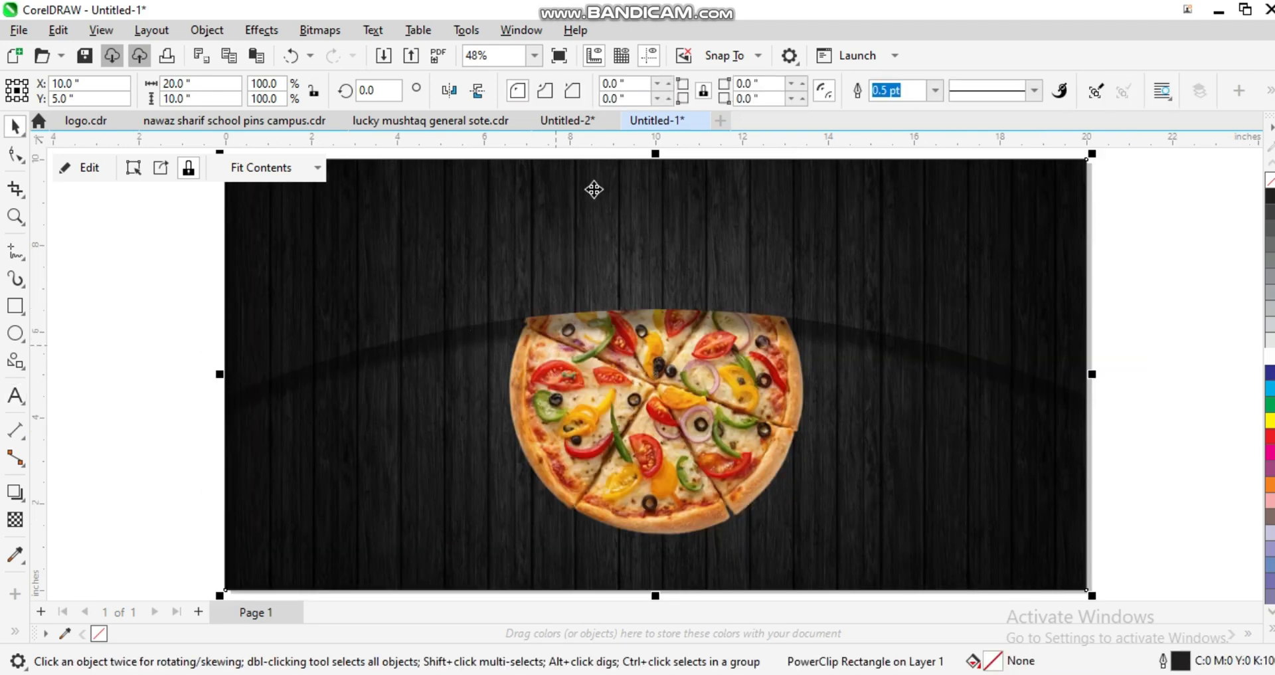
pyautogui.scroll(-2, 740, 356)
pyautogui.press('F2')
pyautogui.moveTo(1020, 379); pyautogui.dragTo(301, 172)
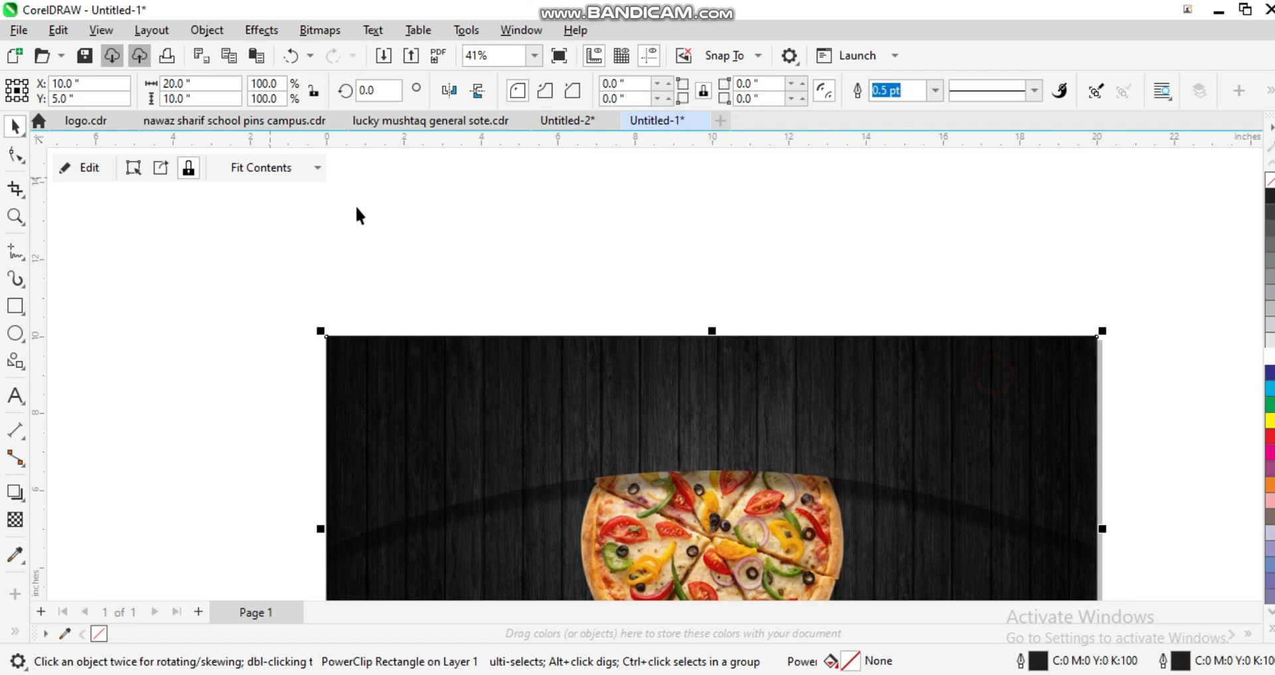
pyautogui.press('space')
pyautogui.click(494, 273)
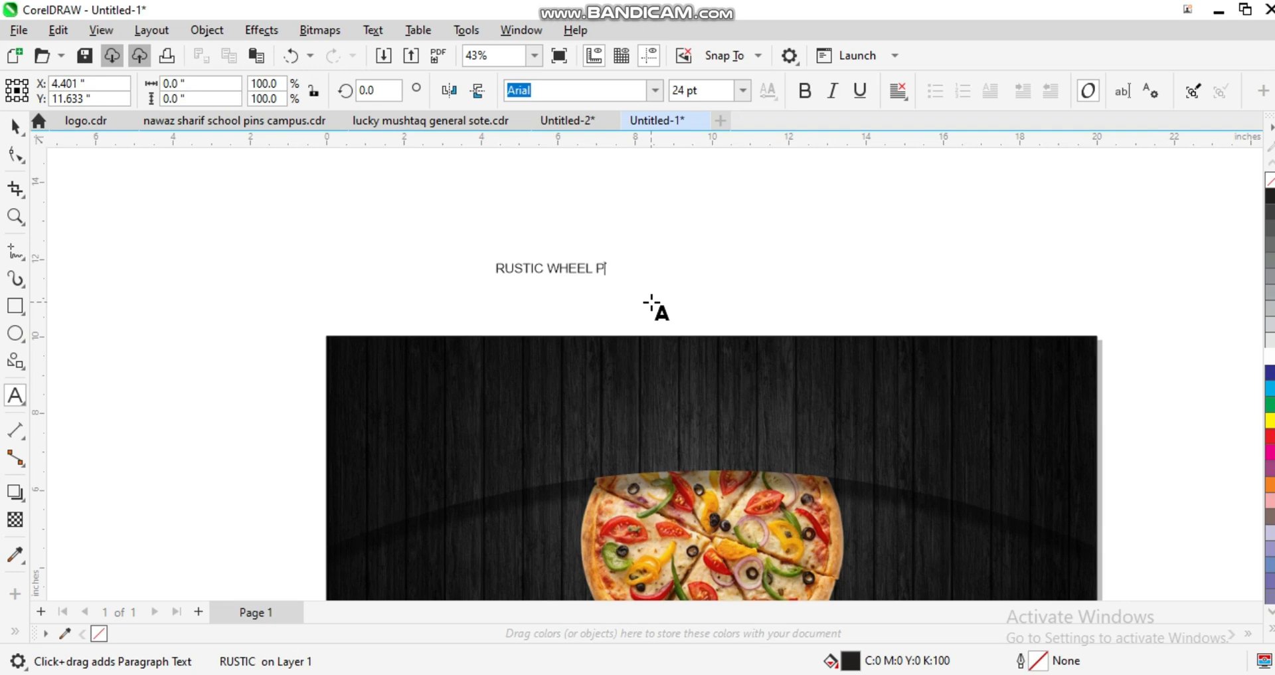
pyautogui.hotkey('ctrl', 'space')
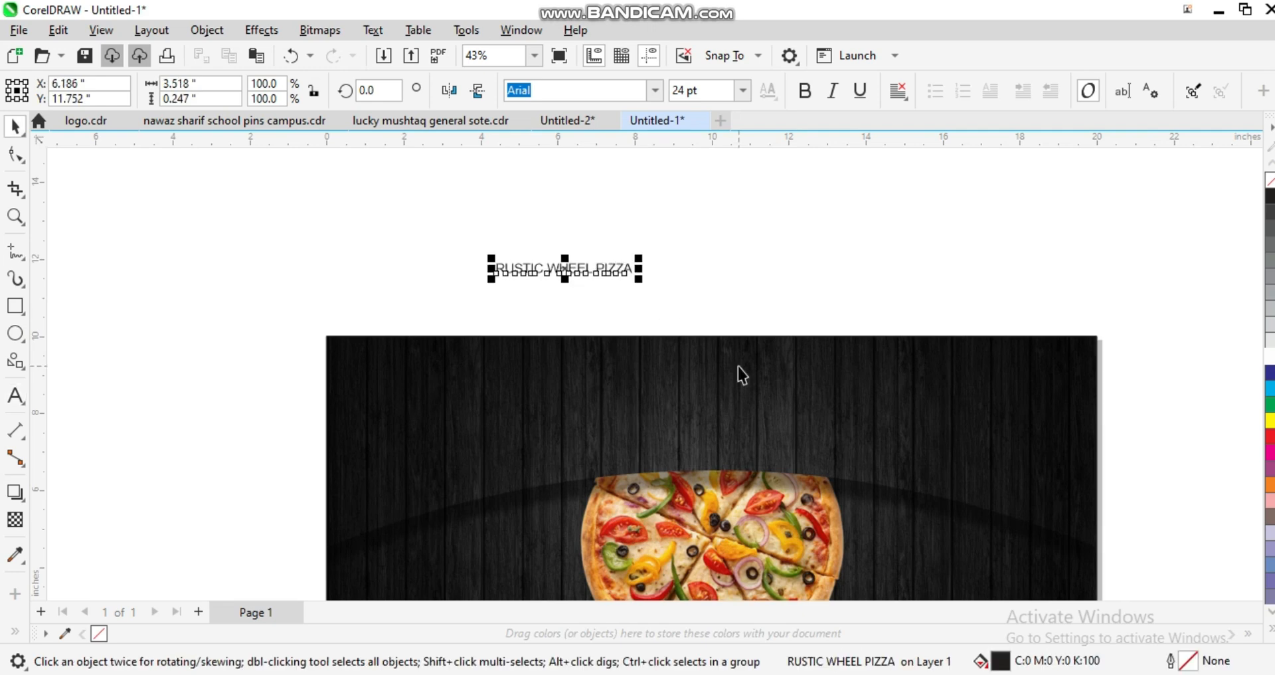
# - Set the title's font to Triumvirate Cond Black
pyautogui.hotkey('shift', 'F2')
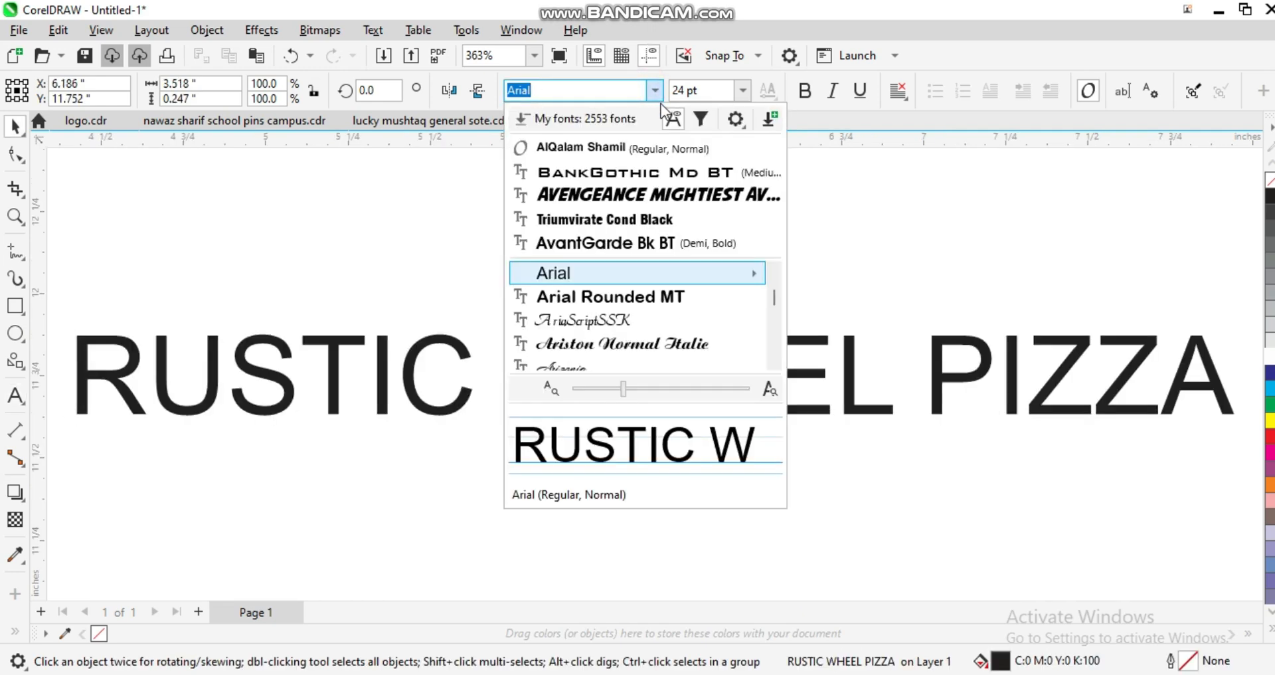
pyautogui.click(685, 220)
pyautogui.press('F4')
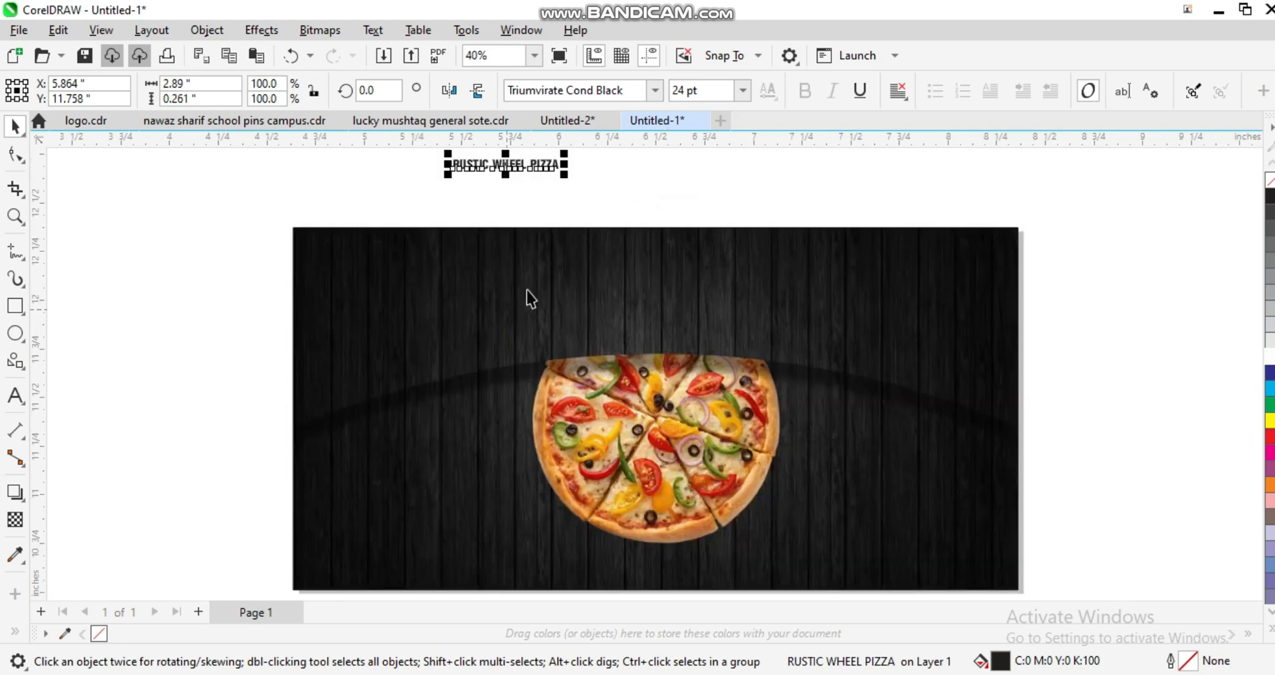
# - Move the title onto the upper part of the banner and enlarge it to about 12.6 inches wide
pyautogui.scroll(-1, 527, 289)
pyautogui.moveTo(529, 198); pyautogui.dragTo(543, 273)
pyautogui.press('F2')
pyautogui.moveTo(473, 234); pyautogui.dragTo(768, 352)
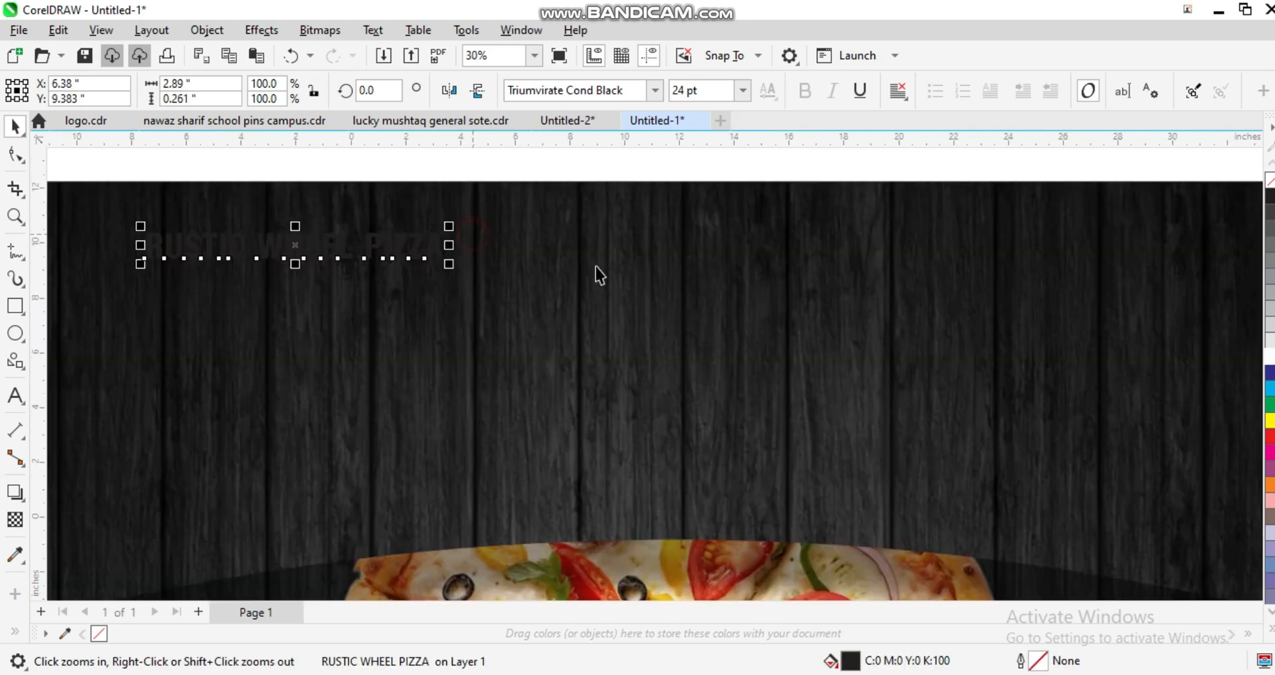
pyautogui.moveTo(500, 282); pyautogui.dragTo(1008, 428)
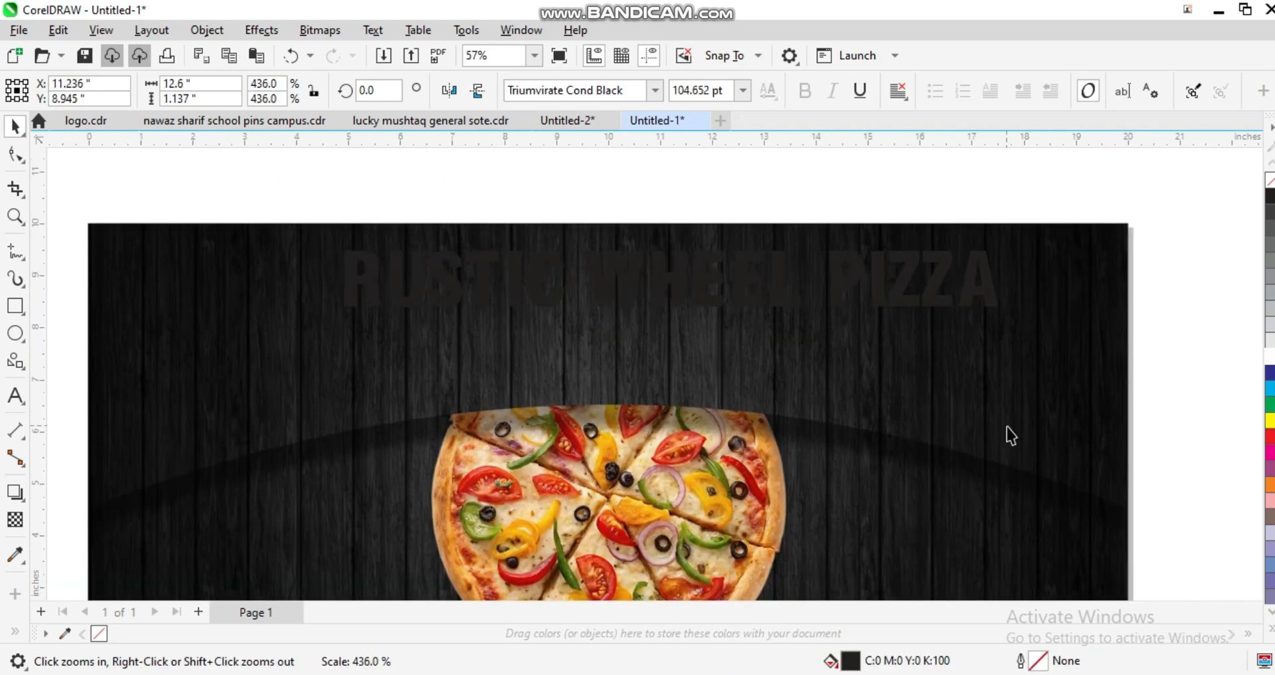
# - Centre the title horizontally on the wood background and fill it with white
pyautogui.press('c')
pyautogui.click(726, 307)
pyautogui.click(1269, 356)
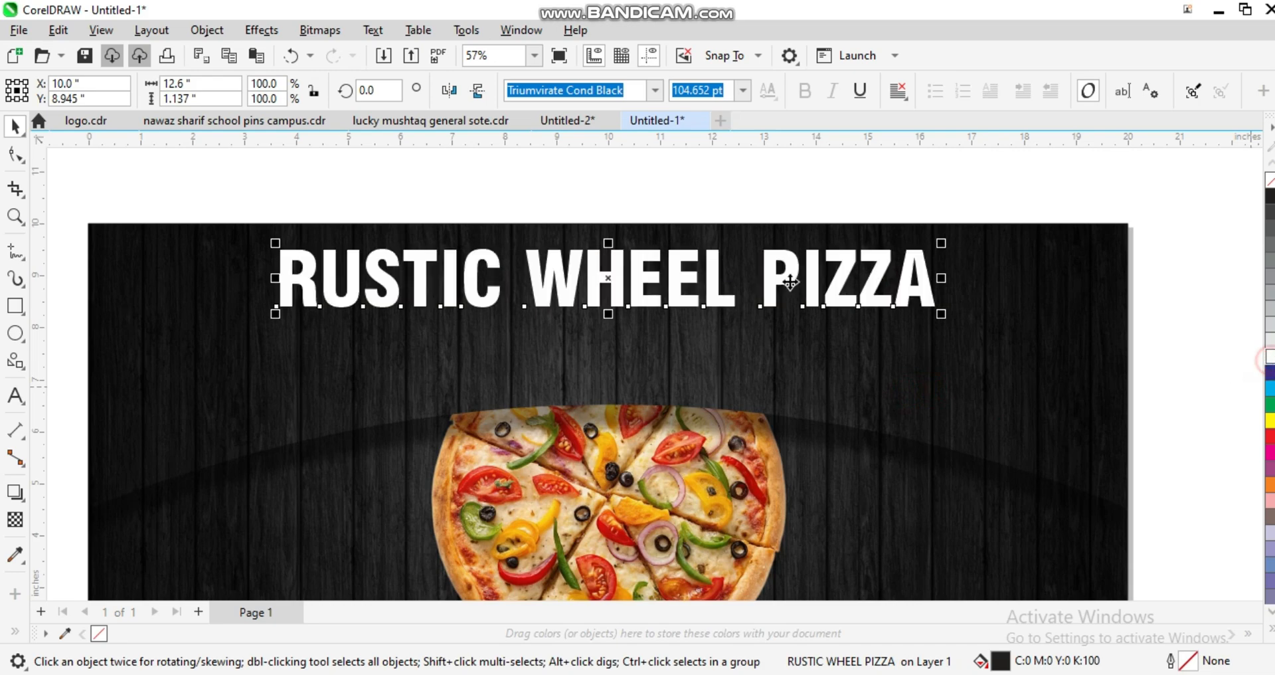
# - Tighten the letter spacing of the RUSTIC WHEEL PIZZA title slightly
pyautogui.scroll(-1, 783, 293)
pyautogui.press('F2')
pyautogui.moveTo(961, 231); pyautogui.dragTo(303, 363)
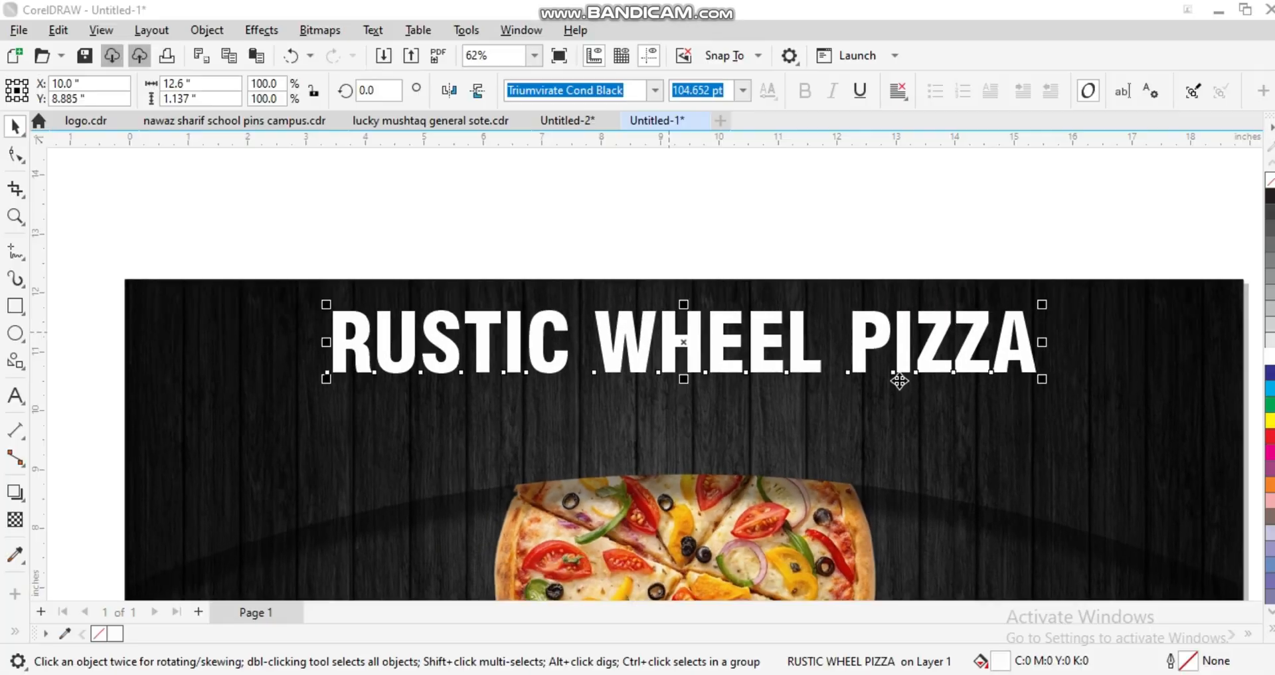
pyautogui.press('F10')
pyautogui.scroll(1, 997, 379)
pyautogui.moveTo(1056, 381); pyautogui.dragTo(1029, 387)
pyautogui.press('space')
# - Enlarge the title proportionally to about 13.08 inches wide
pyautogui.scroll(-1, 649, 287)
pyautogui.click(687, 372)
pyautogui.click(646, 378)
pyautogui.scroll(-2, 632, 351)
pyautogui.click(800, 269)
pyautogui.click(775, 331)
pyautogui.scroll(1, 805, 362)
pyautogui.moveTo(860, 347); pyautogui.dragTo(881, 365)
pyautogui.scroll(-2, 536, 339)
pyautogui.moveTo(608, 324)
pyautogui.mouseDown()
pyautogui.moveTo(609, 338)
pyautogui.moveTo(590, 332)
pyautogui.mouseUp()
pyautogui.hotkey('ctrl', 'z')
# - Centre the title horizontally on the wood background, slightly lower in the space above the pizza
pyautogui.click(598, 331)
pyautogui.scroll(3, 594, 323)
pyautogui.scroll(-4, 589, 330)
pyautogui.keyDown('shift'); pyautogui.click(589, 350); pyautogui.keyUp('shift')
pyautogui.click(602, 257)
pyautogui.click(578, 332)
pyautogui.press('F2')
pyautogui.moveTo(695, 352); pyautogui.dragTo(199, 419)
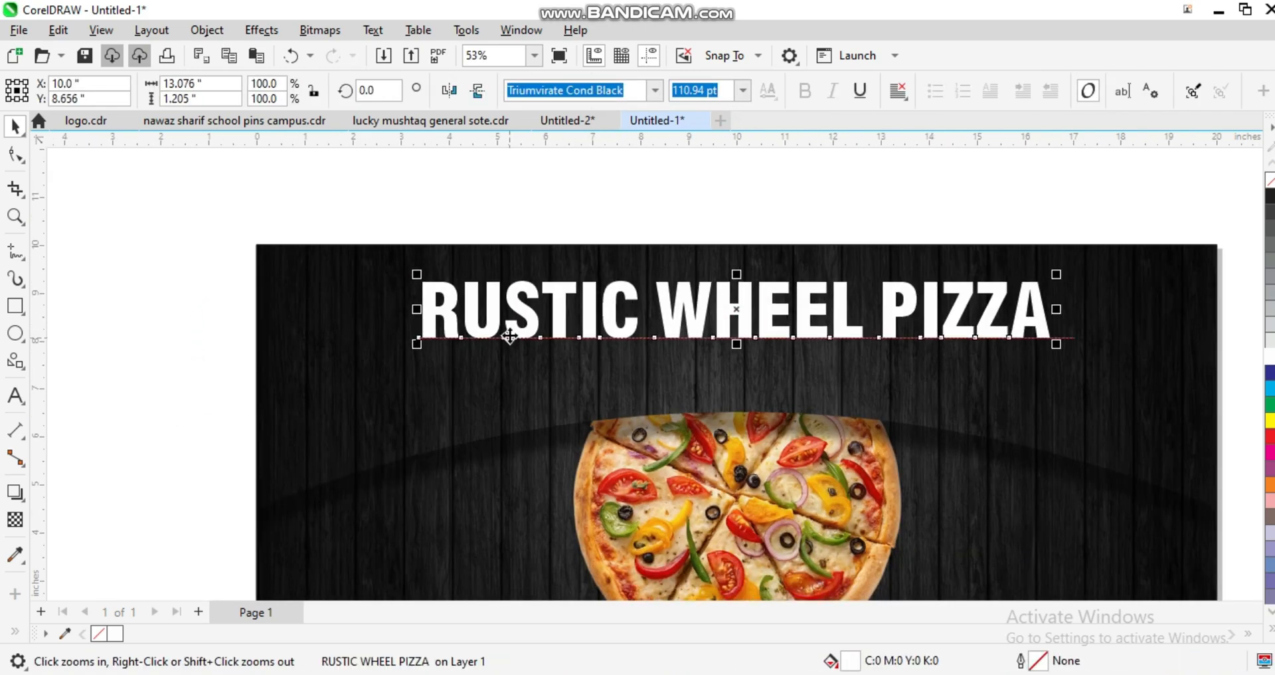
# - Nudge the title slightly up and break it apart into separate words
pyautogui.press('Up')
pyautogui.press('Up')
pyautogui.press('Up')
# - Fill the word WHEEL with an orange-red of magenta 90 and yellow 100 plus a little cyan
pyautogui.click(688, 302)
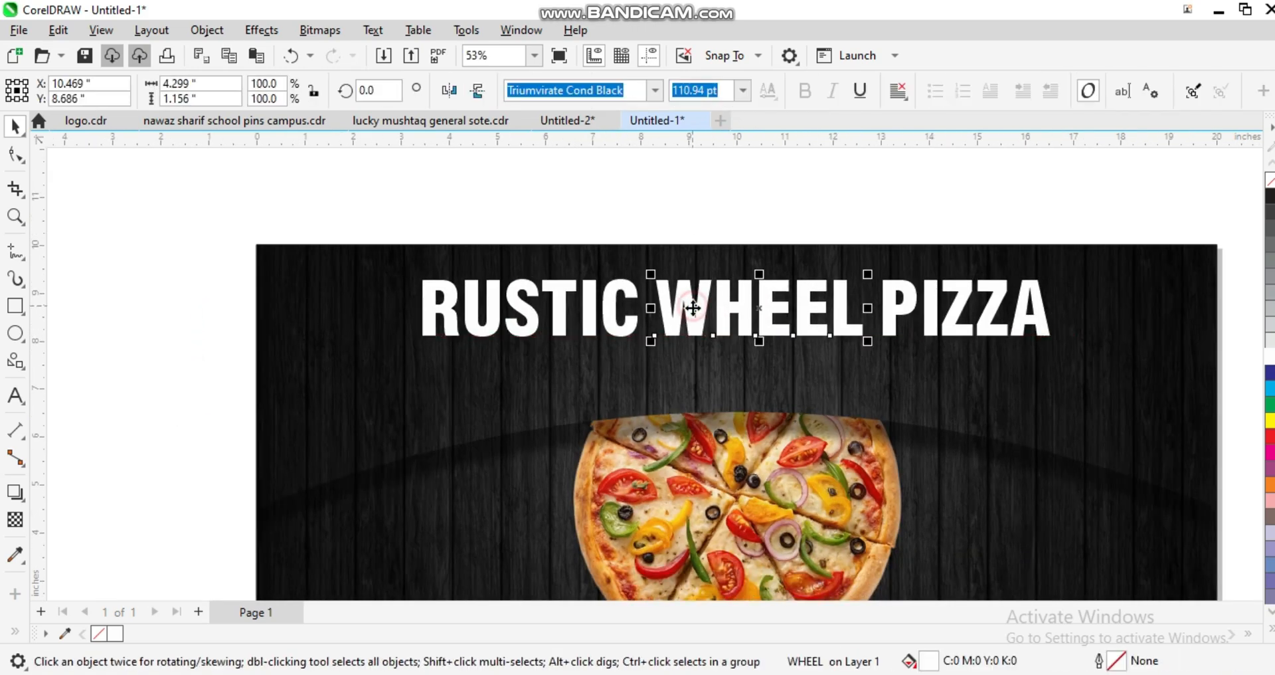
pyautogui.hotkey('shift', 'F2')
pyautogui.click(1269, 436)
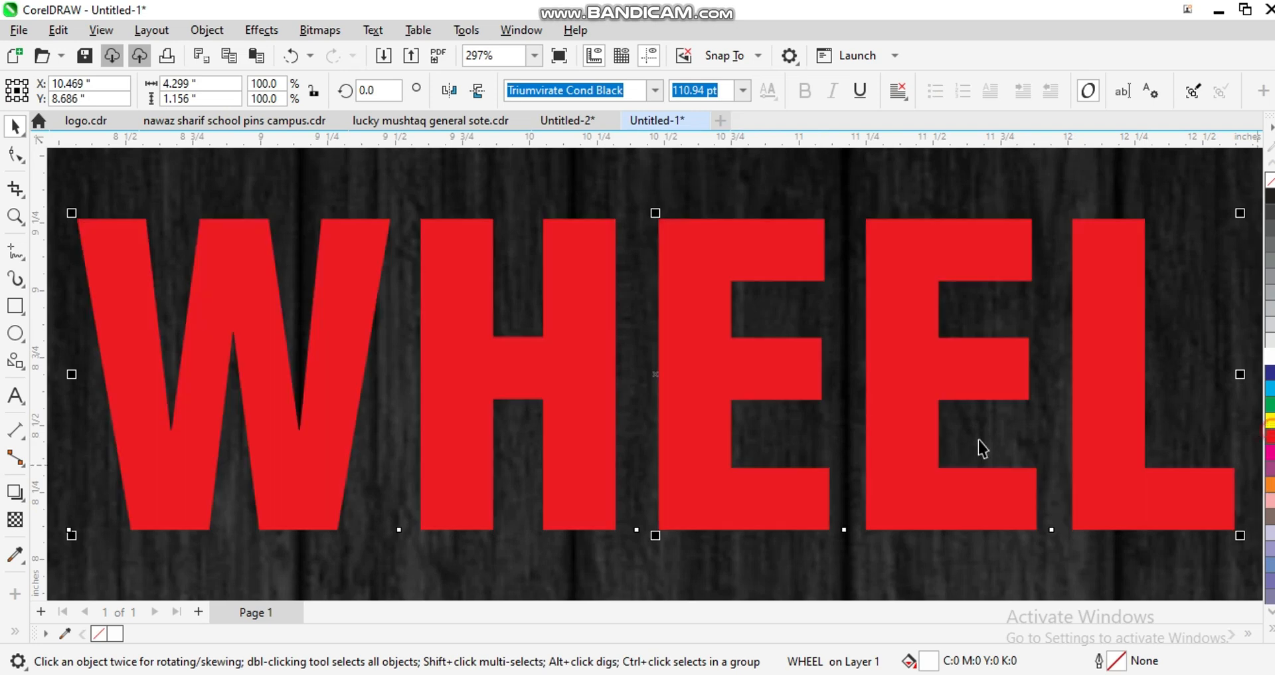
pyautogui.click(797, 384)
pyautogui.doubleClick(851, 660)
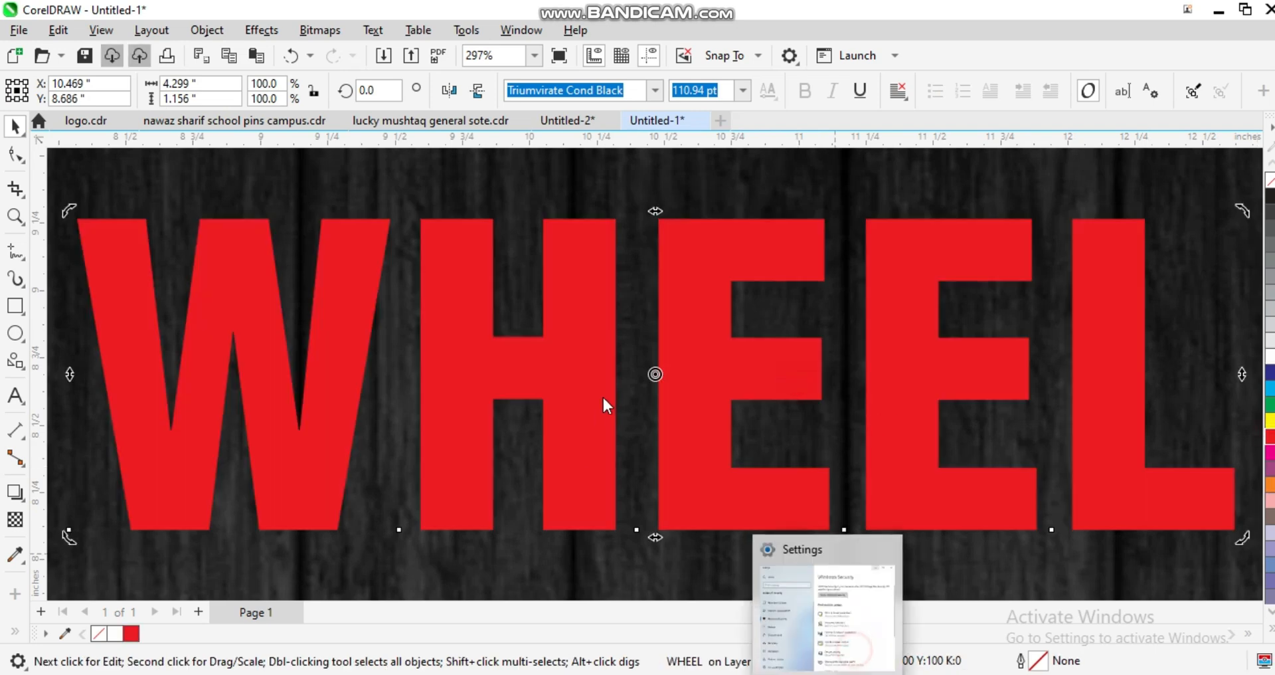
pyautogui.click(383, 175)
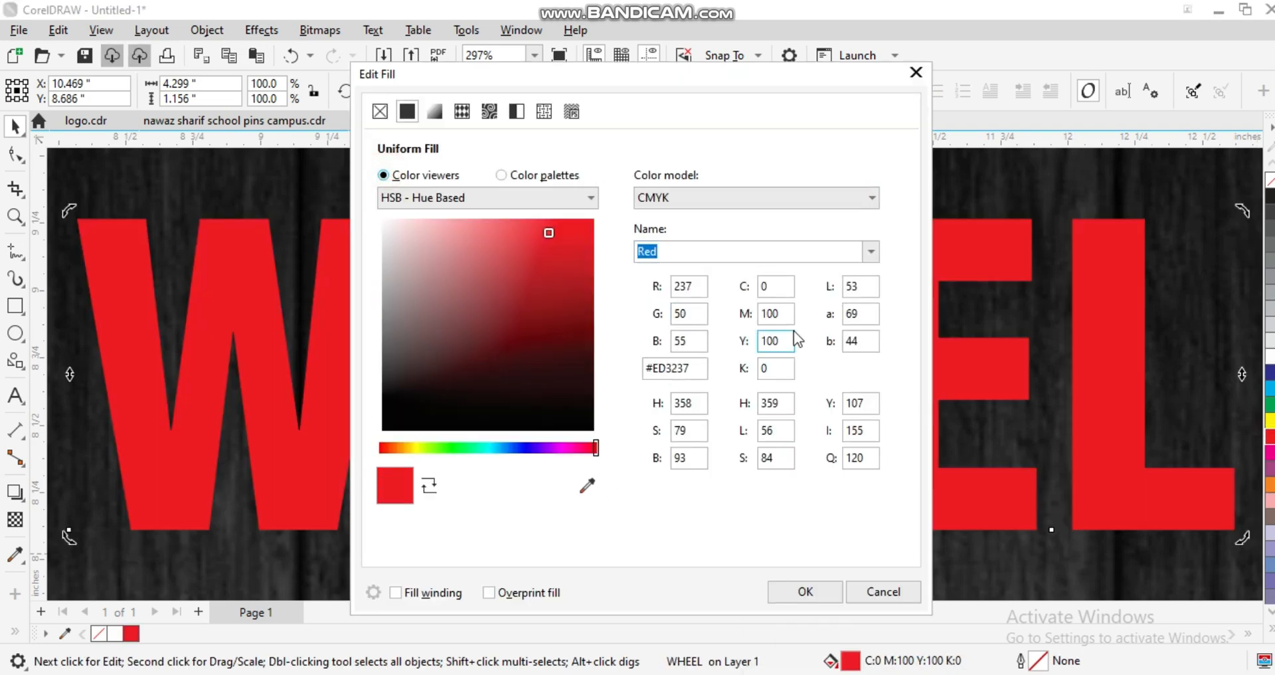
pyautogui.doubleClick(764, 286)
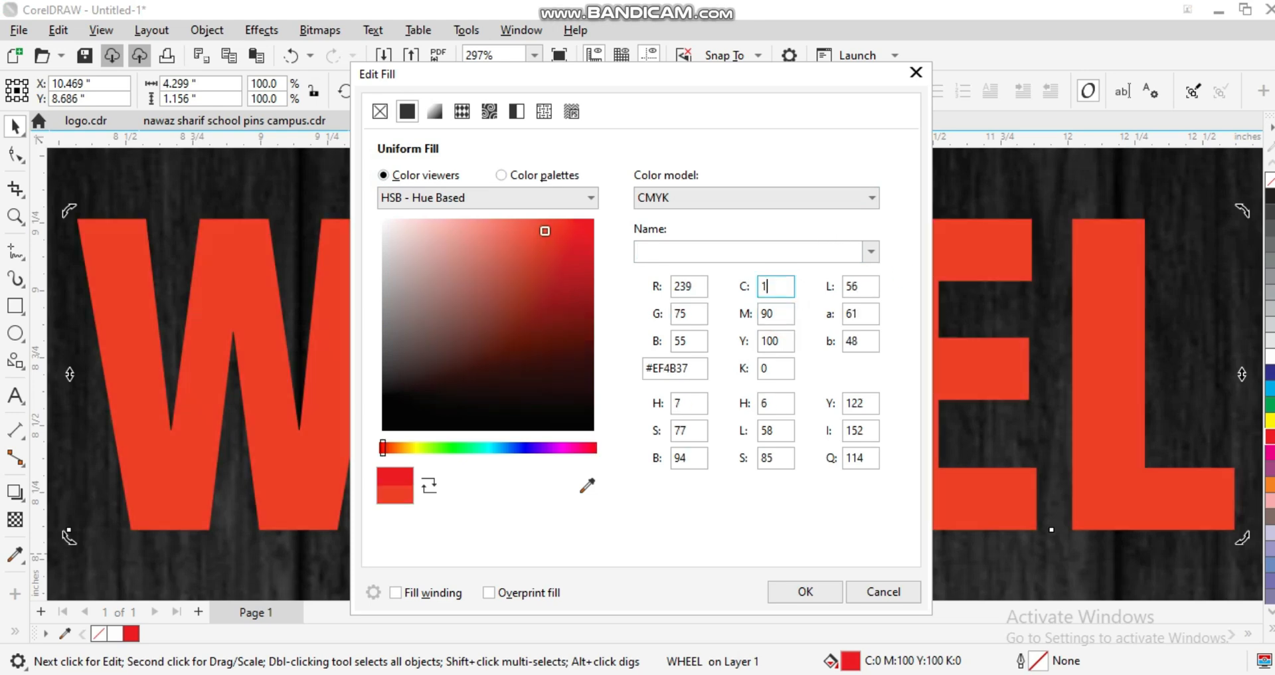
pyautogui.press('Return')
# - Group the three words of the title
pyautogui.scroll(-1, 851, 306)
pyautogui.click(749, 342)
pyautogui.press('F4')
pyautogui.scroll(-1, 737, 340)
pyautogui.moveTo(963, 200); pyautogui.dragTo(771, 364)
pyautogui.hotkey('ctrl', 'g')
pyautogui.keyDown('shift'); pyautogui.click(481, 307); pyautogui.keyUp('shift')
pyautogui.click(505, 301)
# - Draw a rectangle of about 4.88 by 0.52 inches just below the word RUSTIC
pyautogui.press('F2')
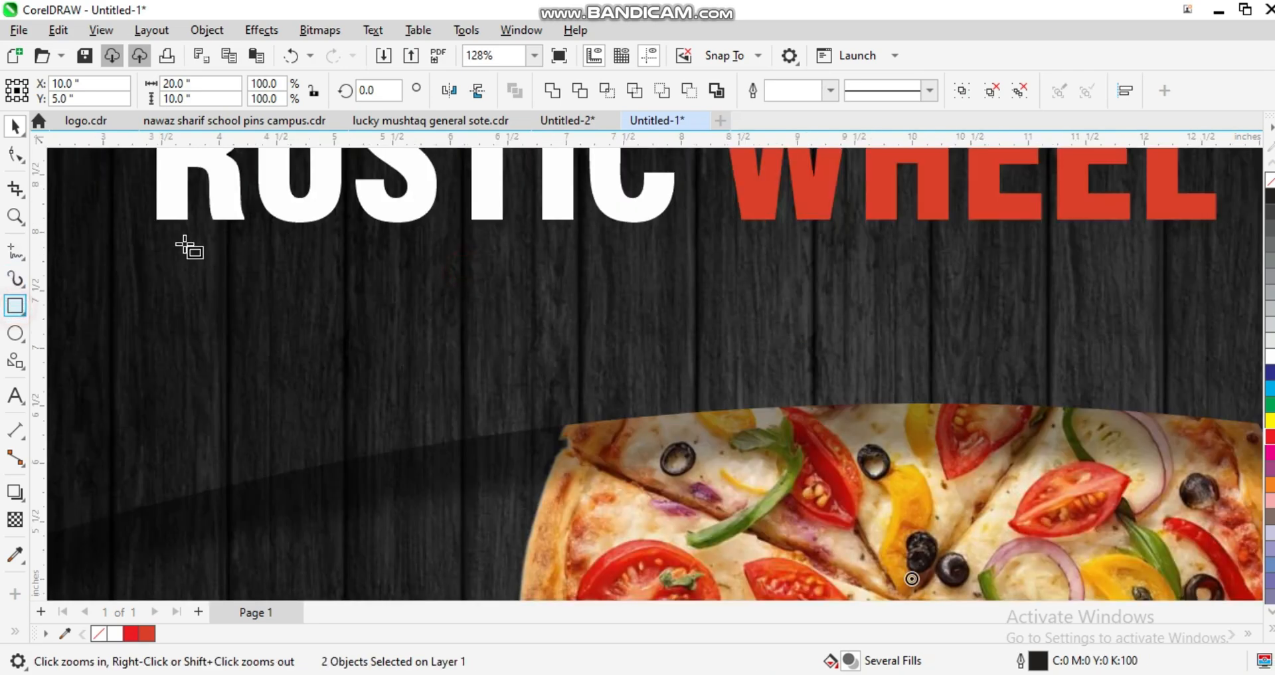
pyautogui.moveTo(156, 235); pyautogui.dragTo(723, 299)
pyautogui.press('space')
pyautogui.scroll(-1, 588, 297)
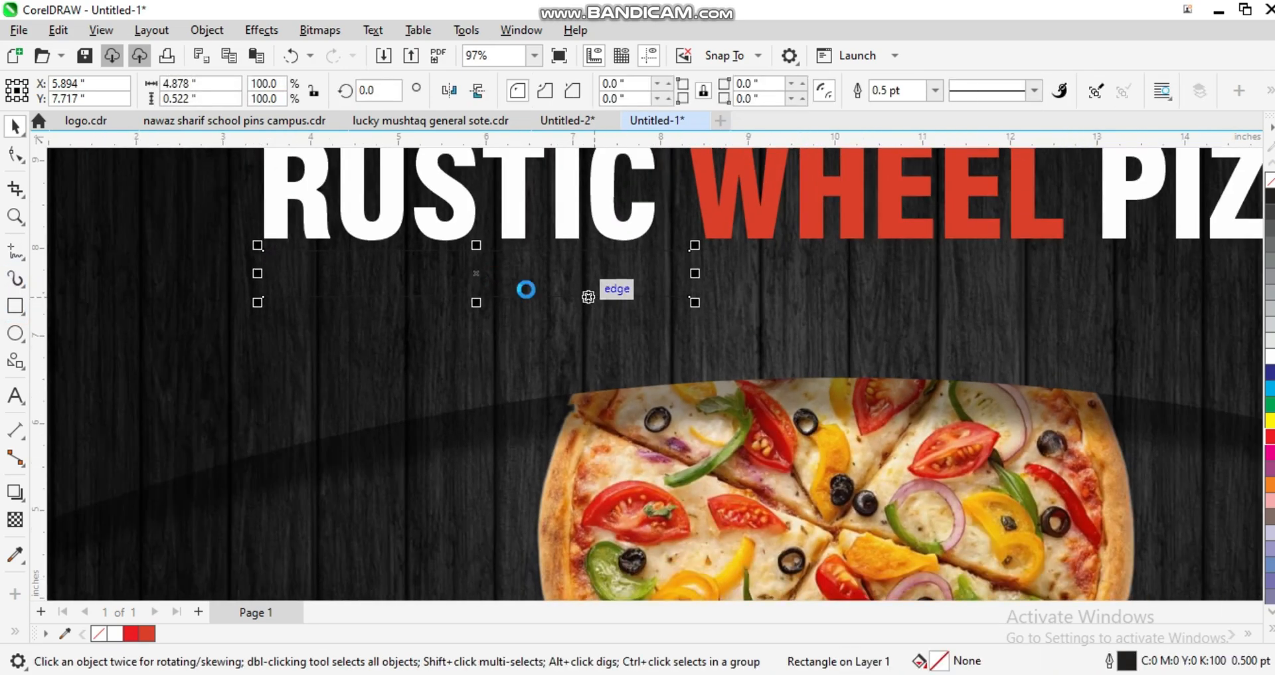
# - Round all corners of the rectangle below RUSTIC to about 0.11 inches
pyautogui.scroll(1, 510, 285)
pyautogui.press('F10')
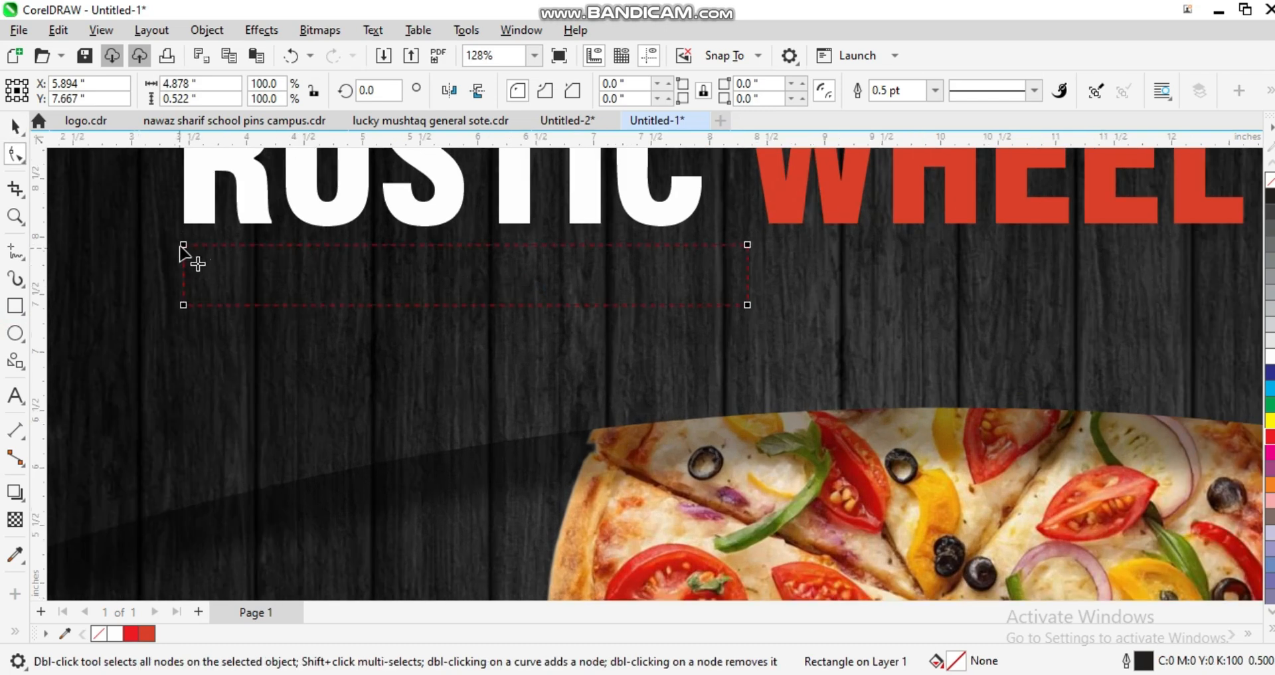
pyautogui.moveTo(183, 245); pyautogui.dragTo(193, 247)
pyautogui.scroll(-1, 214, 268)
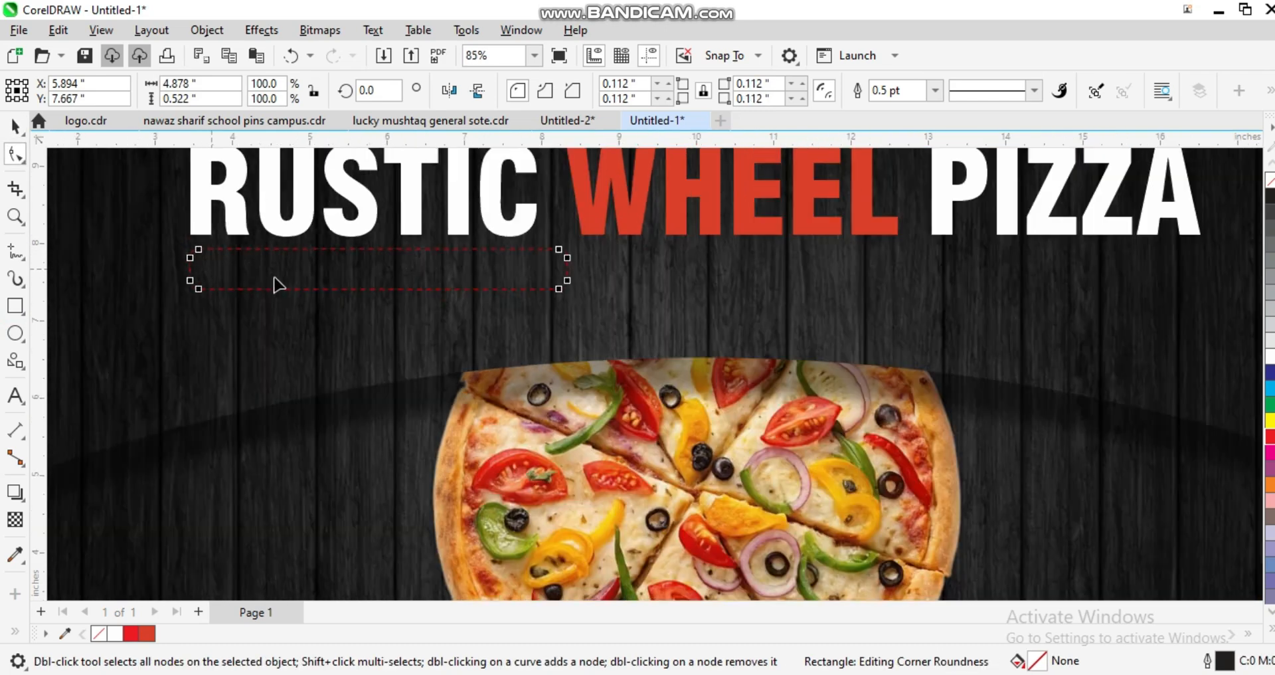
# - Fill the rounded bar with the orange-red sampled from the word WHEEL
pyautogui.press('space')
pyautogui.hotkey('shift', 'e')
pyautogui.click(667, 212)
pyautogui.scroll(-1, 667, 211)
pyautogui.click(531, 216)
# - Nudge the orange-red bar slightly down to widen its gap to the title
pyautogui.scroll(-1, 536, 221)
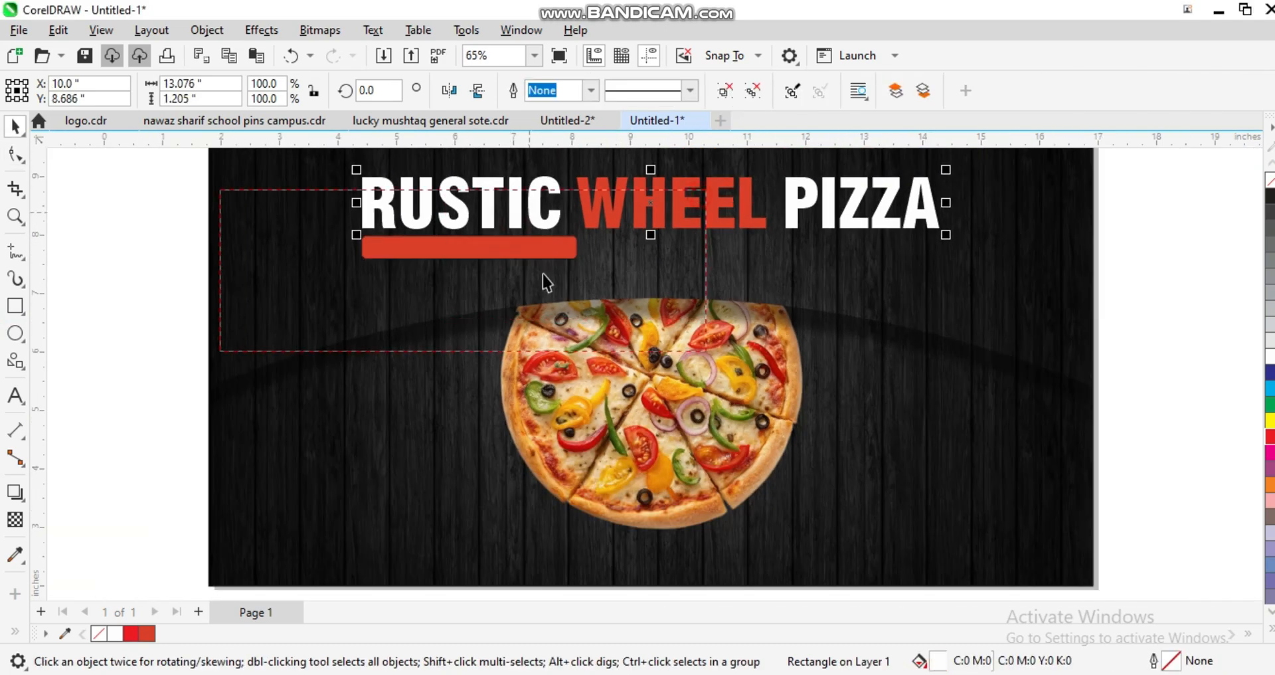
pyautogui.click(578, 313)
pyautogui.scroll(-1, 578, 313)
pyautogui.scroll(1, 578, 313)
pyautogui.press('Down')
pyautogui.press('Down')
pyautogui.press('Down')
pyautogui.press('Down')
pyautogui.press('Down')
pyautogui.scroll(-1, 578, 312)
pyautogui.click(556, 361)
pyautogui.scroll(-1, 650, 329)
pyautogui.click(652, 337)
pyautogui.scroll(-1, 647, 328)
pyautogui.scroll(-1, 619, 397)
pyautogui.click(501, 319)
pyautogui.click(588, 378)
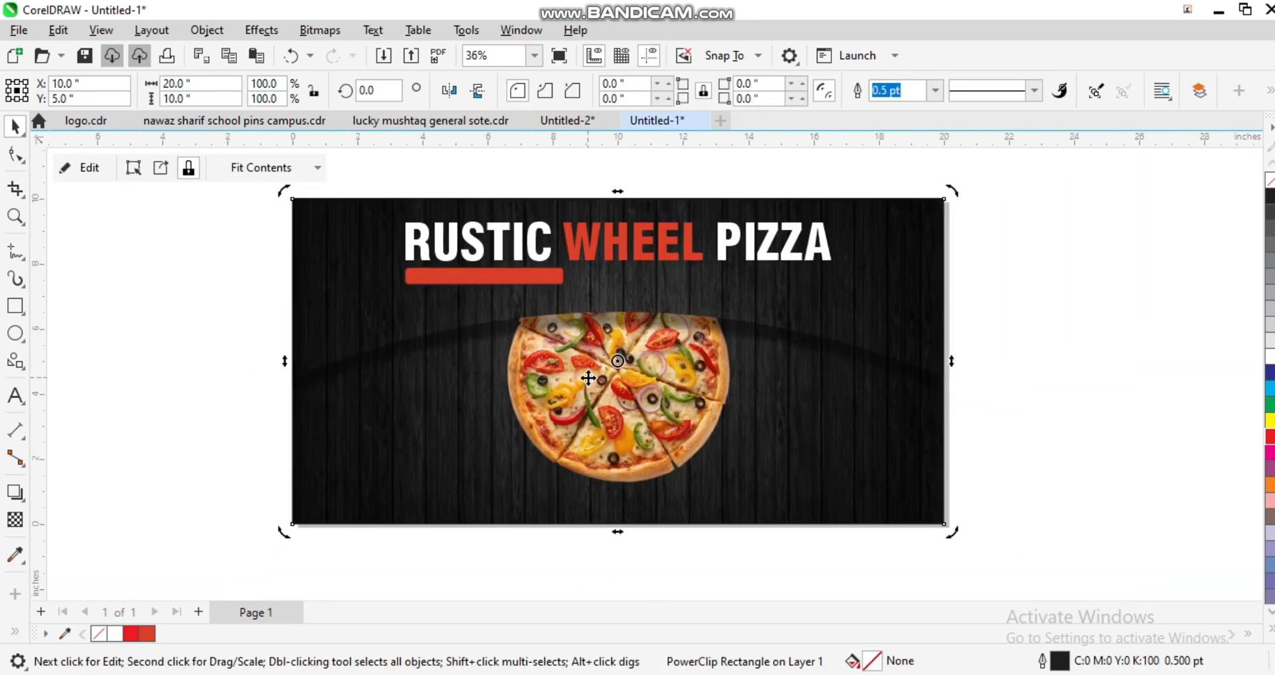
pyautogui.scroll(1, 491, 404)
pyautogui.click(133, 365)
pyautogui.scroll(-1, 583, 172)
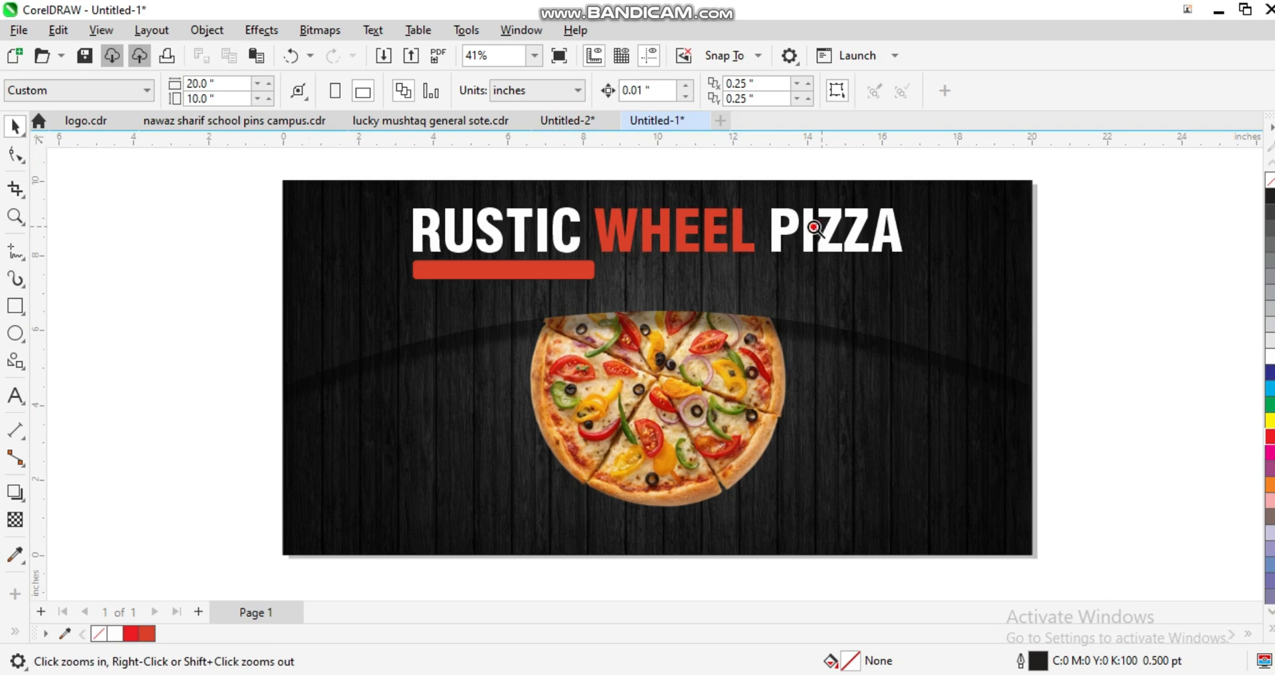
# - Add the two-line text "UNIQUE DELICIOUS / ARE WAITING FOR YOU" beside the page and break it apart into separate lines
pyautogui.scroll(2, 183, 371)
pyautogui.press('F8')
pyautogui.click(186, 379)
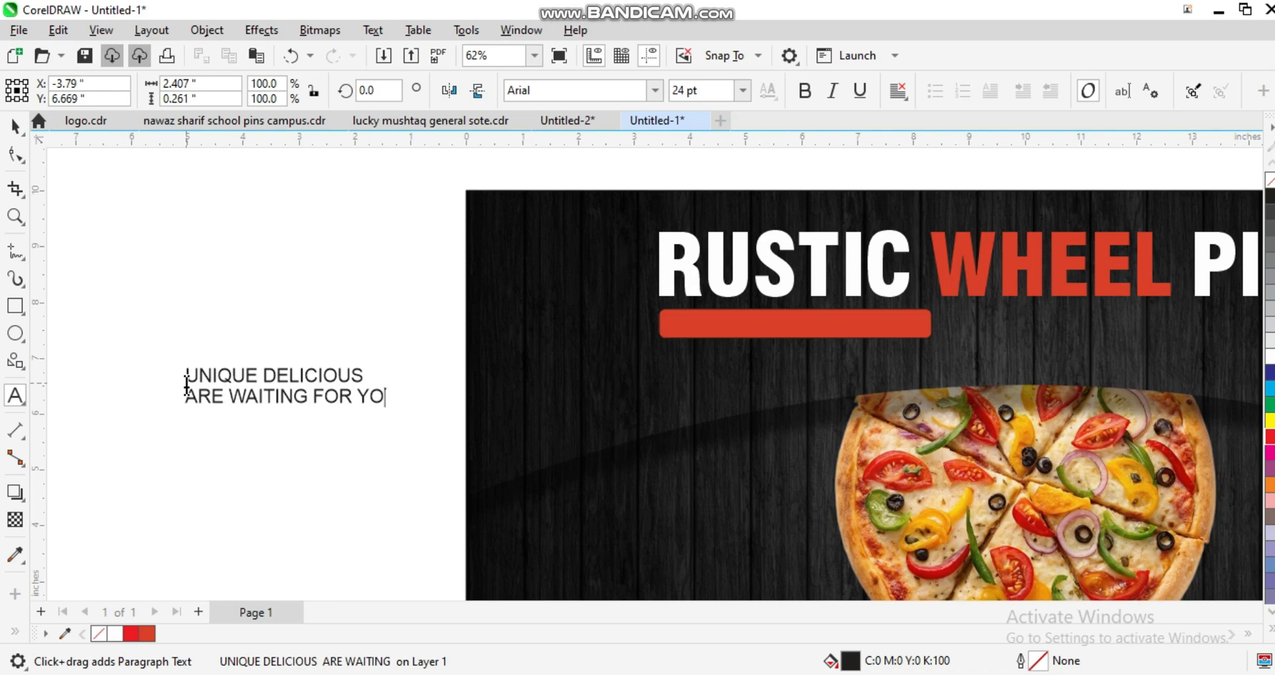
pyautogui.hotkey('ctrl', 'space')
pyautogui.hotkey('ctrl', 'k')
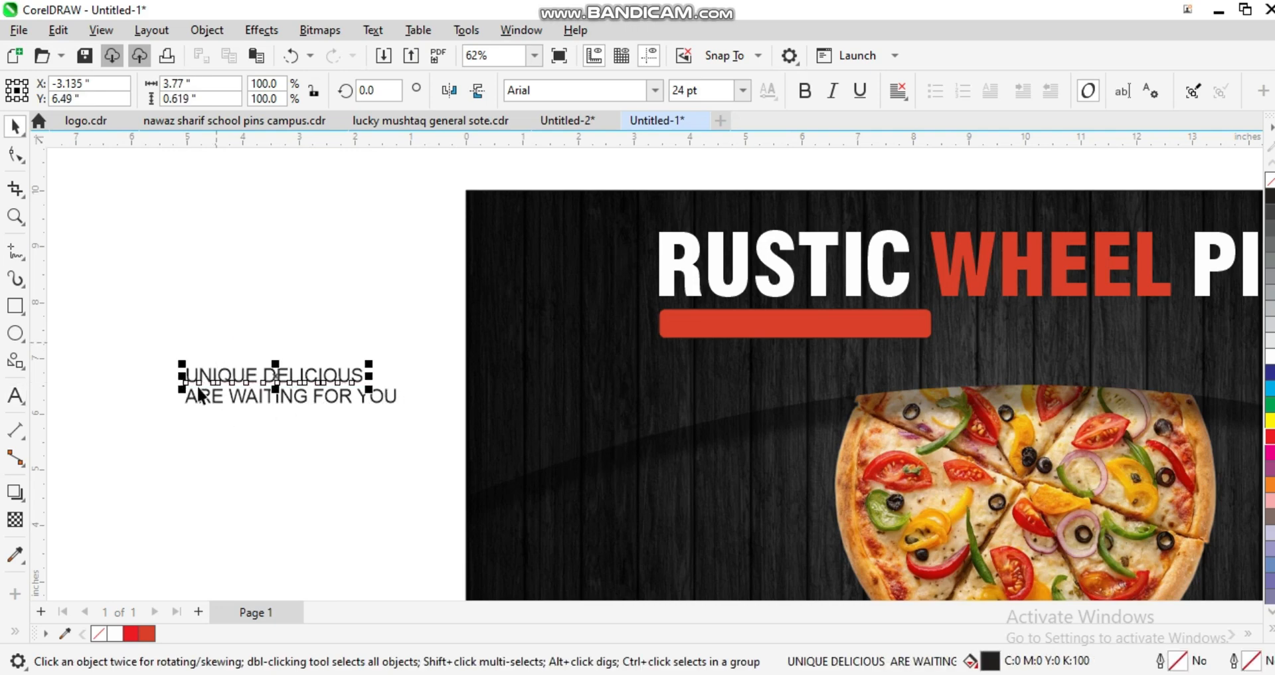
# - Set the font of both tagline lines to BankGothic Md BT
pyautogui.scroll(3, 289, 402)
pyautogui.scroll(-1, 315, 374)
pyautogui.click(656, 90)
pyautogui.click(650, 194)
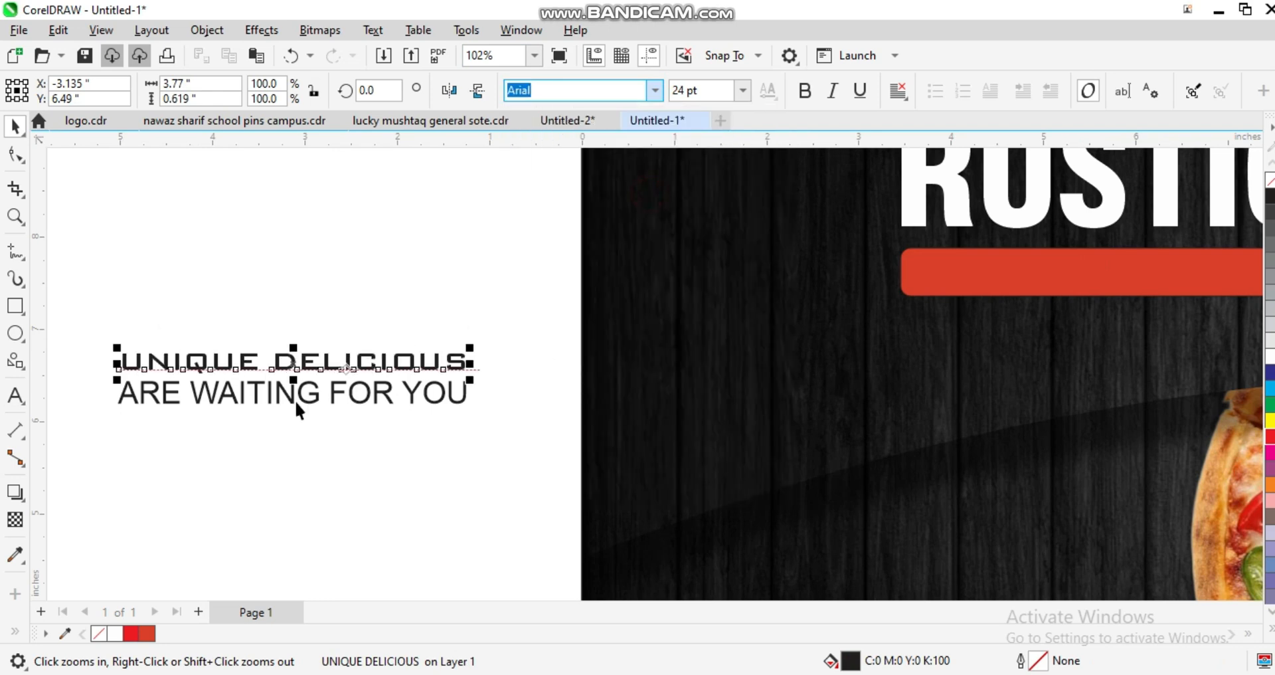
pyautogui.click(295, 399)
pyautogui.click(656, 90)
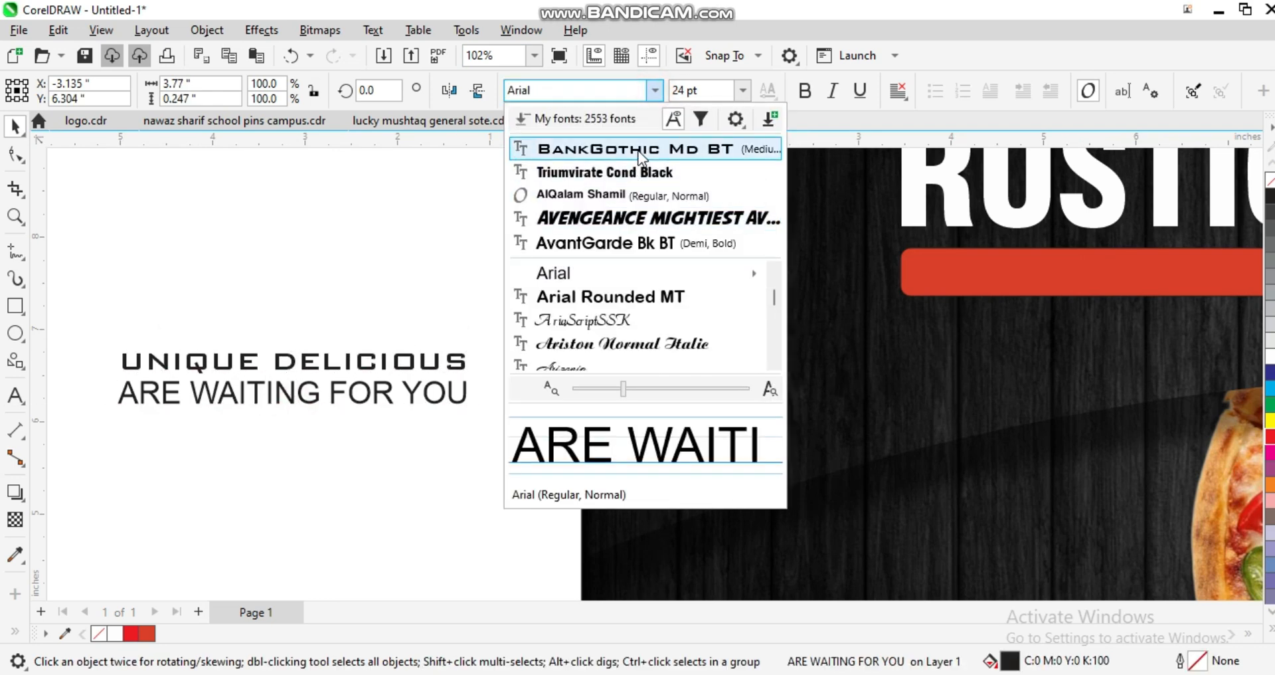
pyautogui.click(598, 140)
# - Set the font size of both tagline lines to 30 pt
pyautogui.scroll(-2, 250, 357)
pyautogui.click(284, 364)
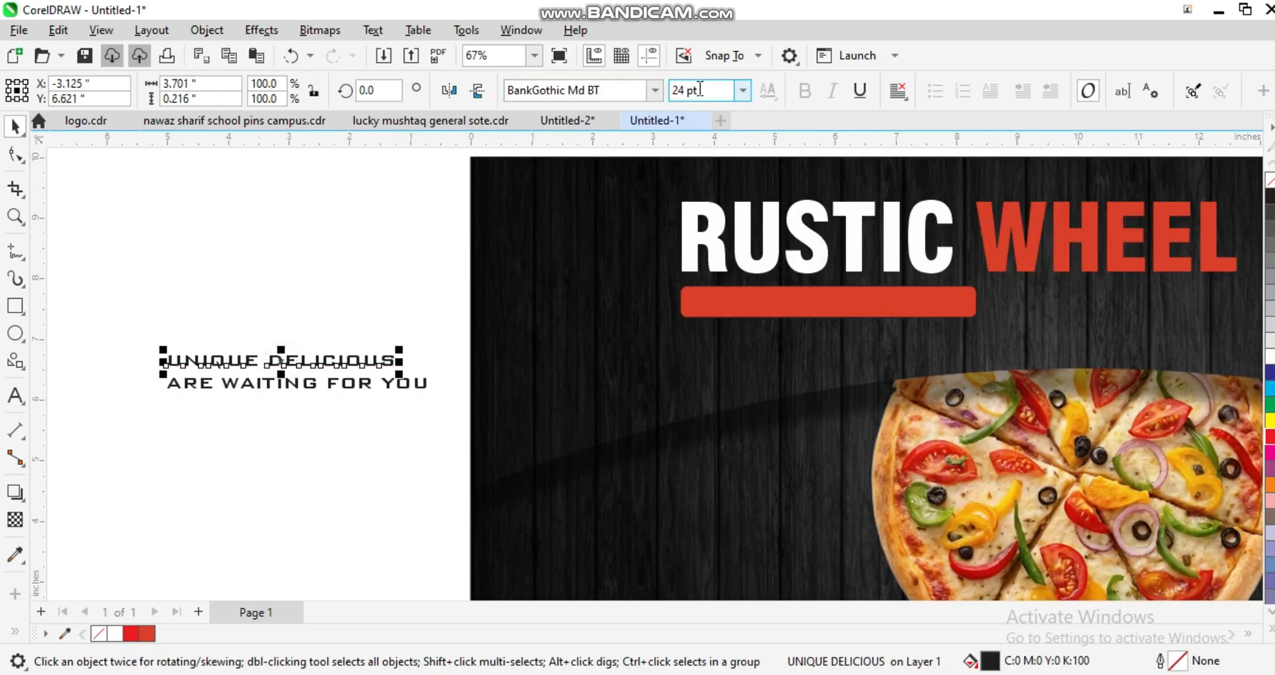
pyautogui.write('30')
pyautogui.press('Return')
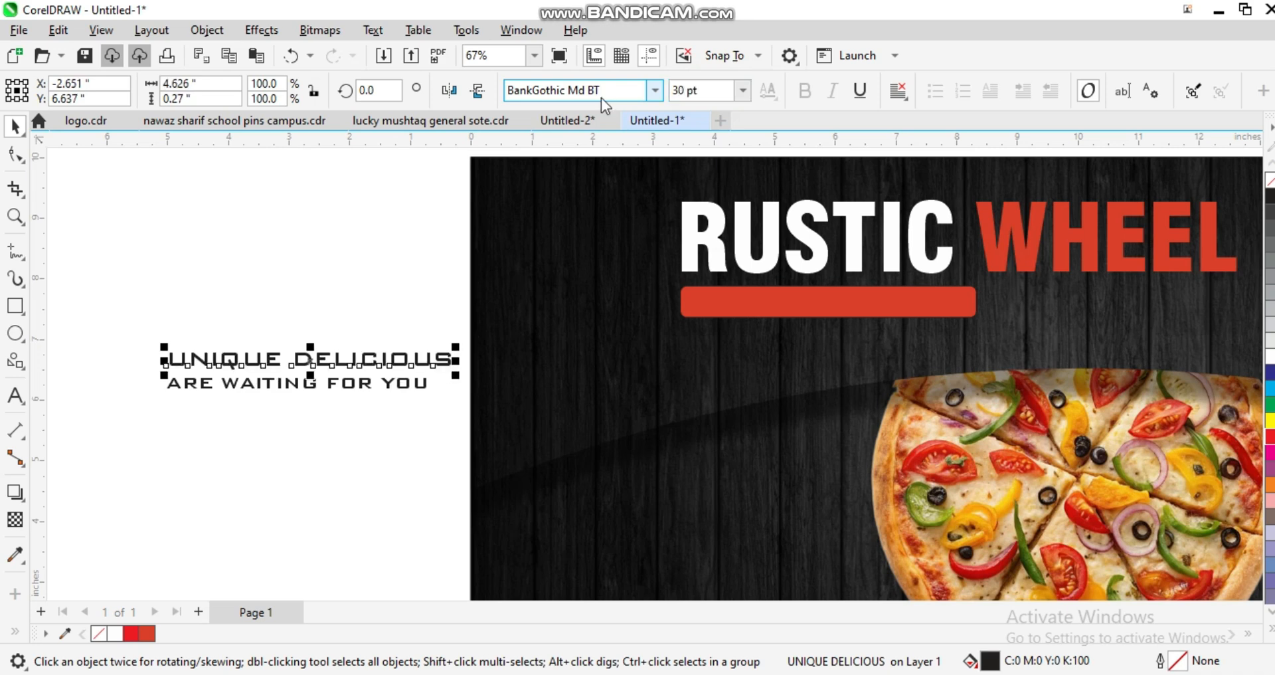
pyautogui.click(301, 387)
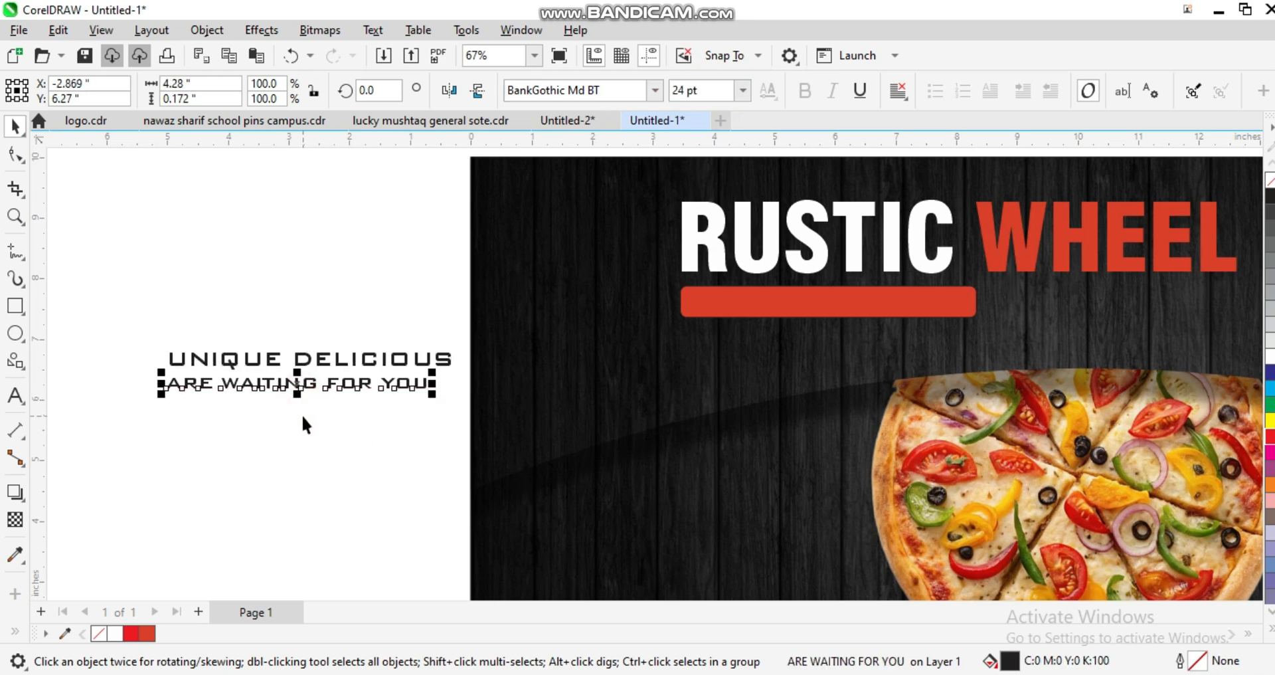
pyautogui.click(304, 437)
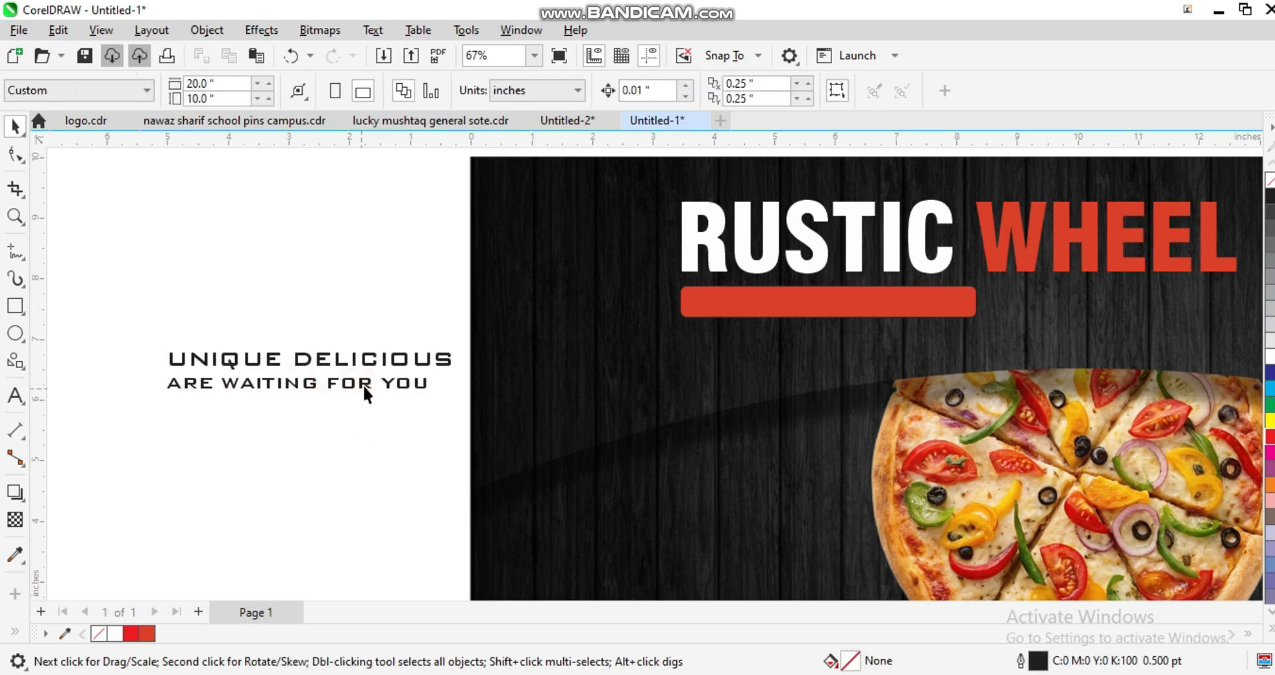
pyautogui.click(364, 388)
pyautogui.write('30')
pyautogui.press('Return')
# - Place UNIQUE DELICIOUS on the orange-red bar and move ARE WAITING FOR YOU onto the banner beside it
pyautogui.click(442, 379)
pyautogui.moveTo(425, 359); pyautogui.dragTo(843, 362)
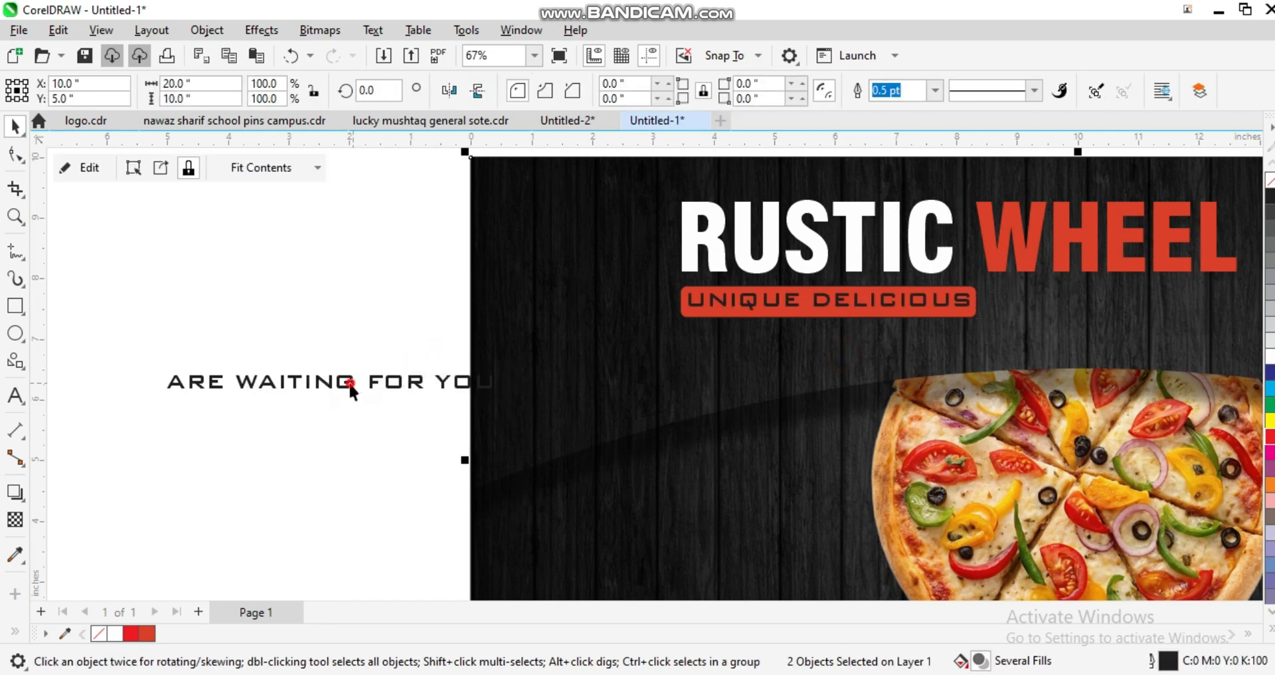
pyautogui.click(351, 386)
pyautogui.scroll(-1, 350, 385)
pyautogui.moveTo(350, 385); pyautogui.dragTo(946, 338)
# - Line up ARE WAITING FOR YOU with the bar's text, and scale the bar and tagline together to 124% to match the title's width
pyautogui.scroll(3, 864, 322)
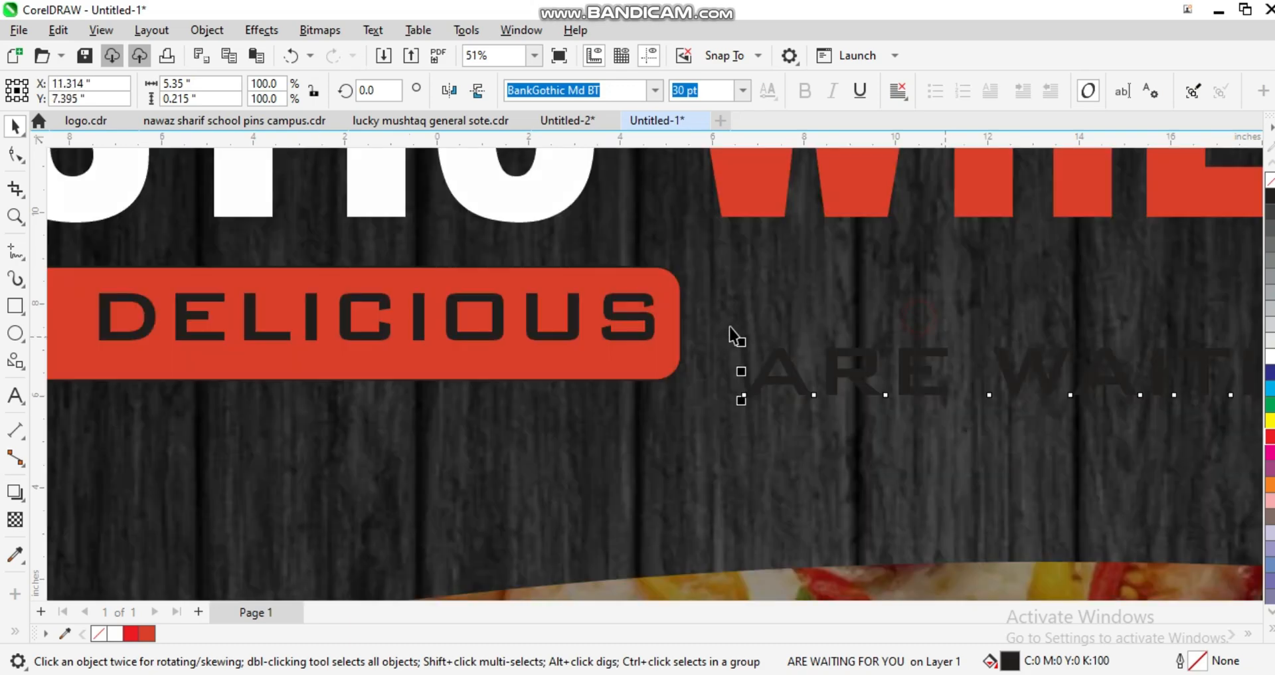
pyautogui.click(650, 356)
pyautogui.click(769, 328)
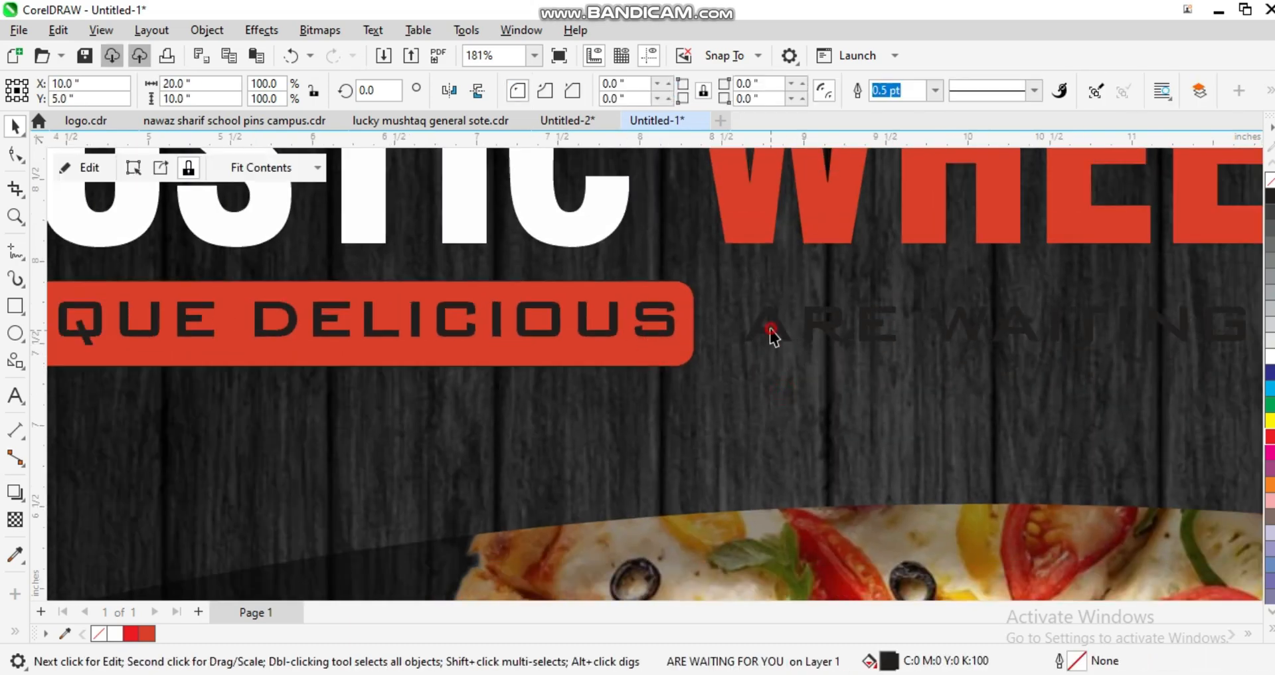
pyautogui.scroll(1, 786, 333)
pyautogui.scroll(-2, 697, 322)
pyautogui.scroll(-2, 532, 345)
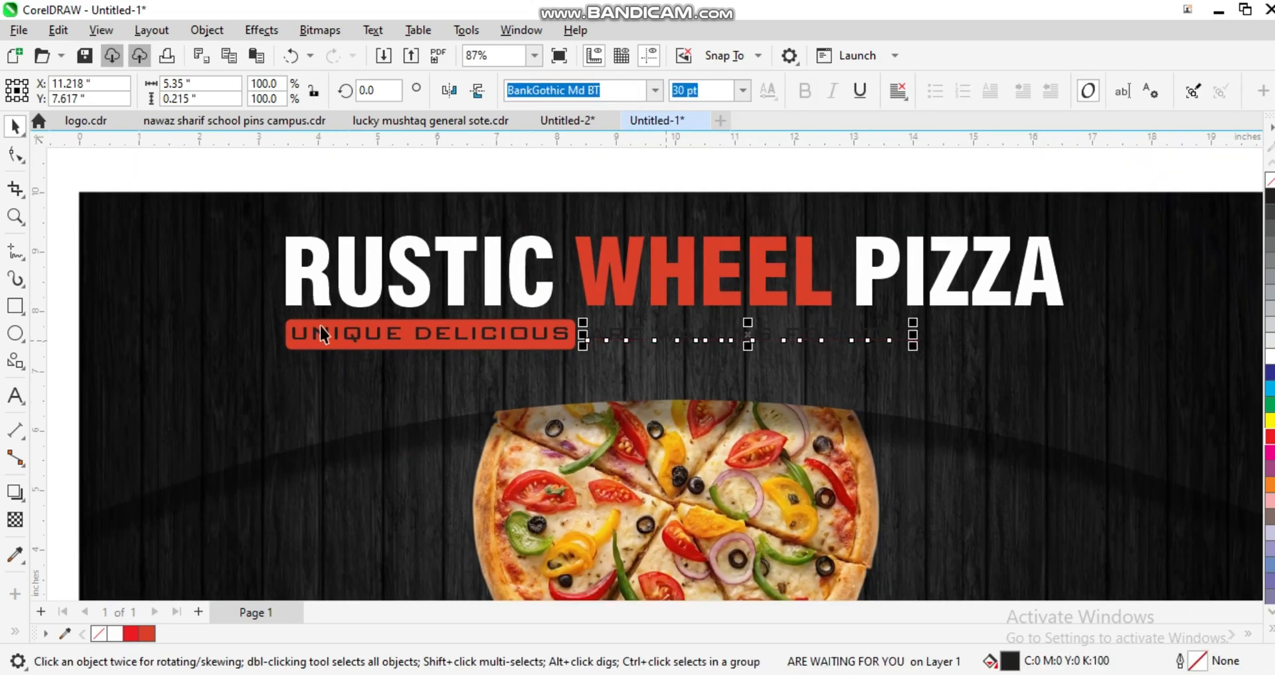
pyautogui.moveTo(938, 371); pyautogui.dragTo(1062, 379)
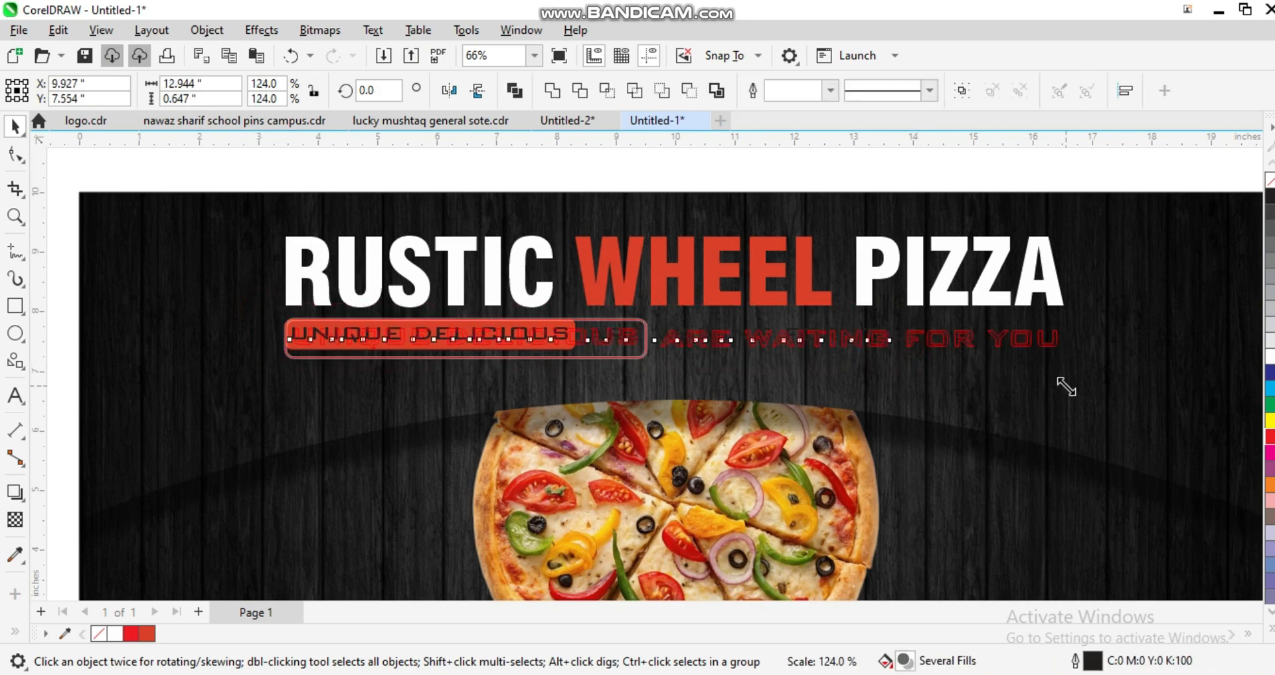
pyautogui.click(834, 313)
# - Fill both parts of the tagline with white and group the title, bar and tagline
pyautogui.scroll(3, 823, 316)
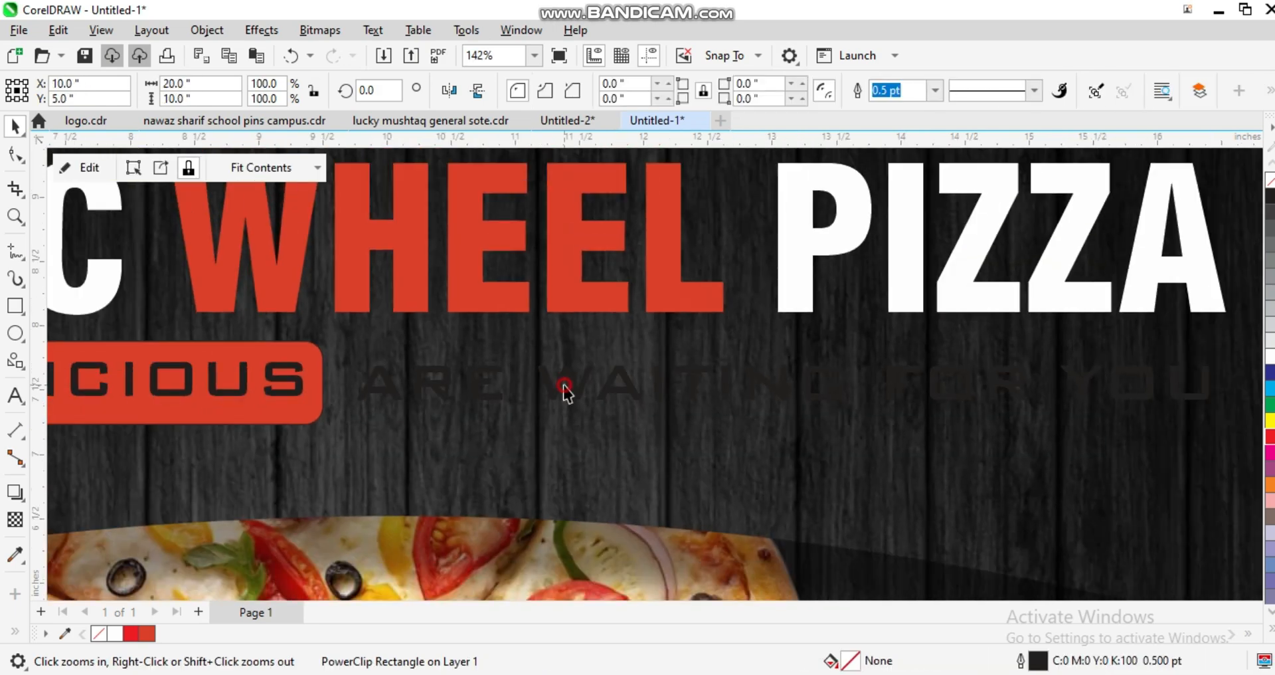
pyautogui.click(563, 389)
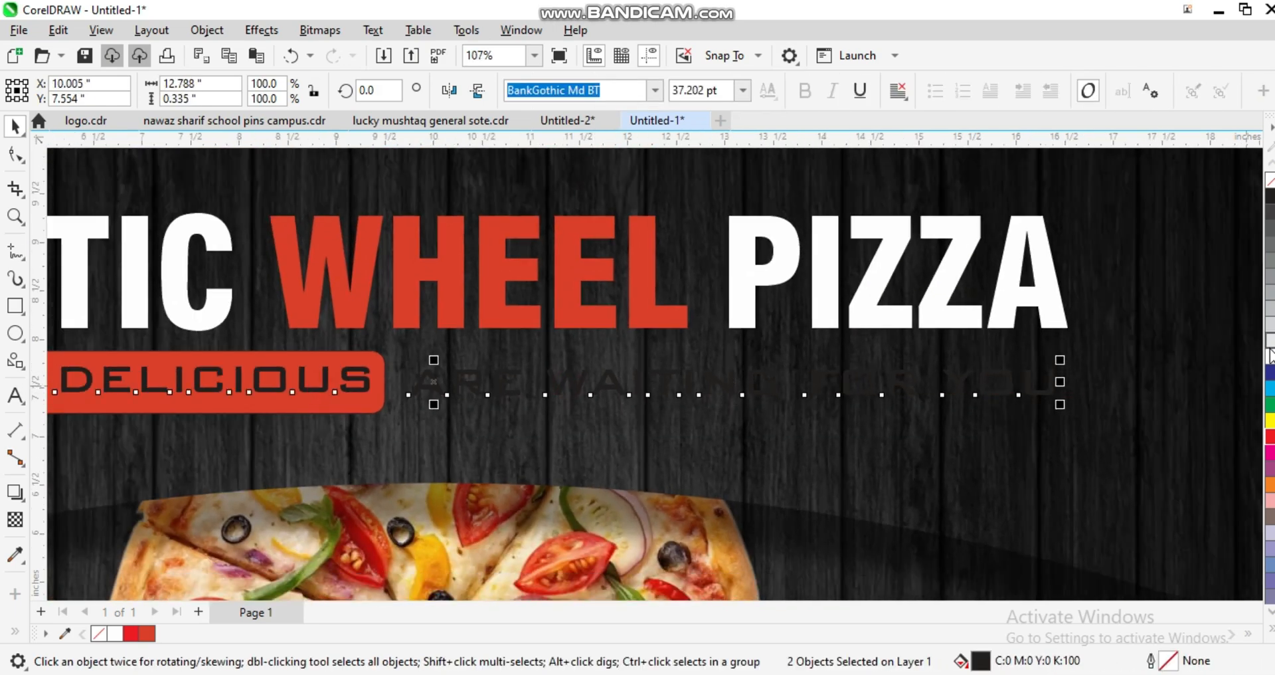
pyautogui.keyDown('shift'); pyautogui.click(754, 265); pyautogui.keyUp('shift')
pyautogui.scroll(-3, 755, 265)
pyautogui.hotkey('ctrl', 'g')
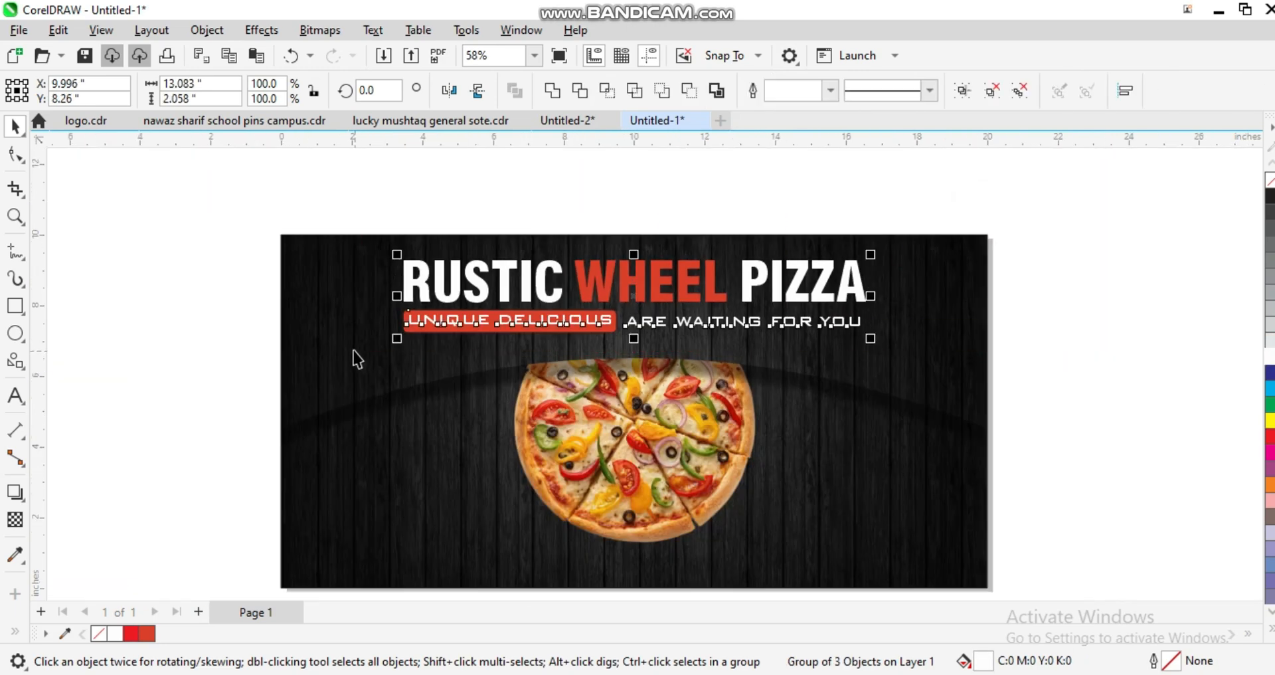
# - Group the title with its tagline bar, and select the group together with the banner background
pyautogui.hotkey('ctrl', 'g')
pyautogui.keyDown('shift'); pyautogui.click(390, 382); pyautogui.keyUp('shift')
pyautogui.scroll(-2, 390, 345)
pyautogui.click(421, 293)
pyautogui.scroll(2, 905, 285)
pyautogui.moveTo(1087, 224); pyautogui.dragTo(402, 347)
pyautogui.scroll(1, 451, 340)
pyautogui.hotkey('ctrl', 'z')
pyautogui.moveTo(1102, 219); pyautogui.dragTo(801, 494)
pyautogui.click(417, 359)
pyautogui.scroll(-1, 655, 338)
# - Draw a circle about 2.5 inches in diameter on the banner to the left of the pizza and fill it white
pyautogui.press('F2')
pyautogui.scroll(-1, 475, 314)
pyautogui.moveTo(402, 236); pyautogui.dragTo(492, 364)
pyautogui.press('space')
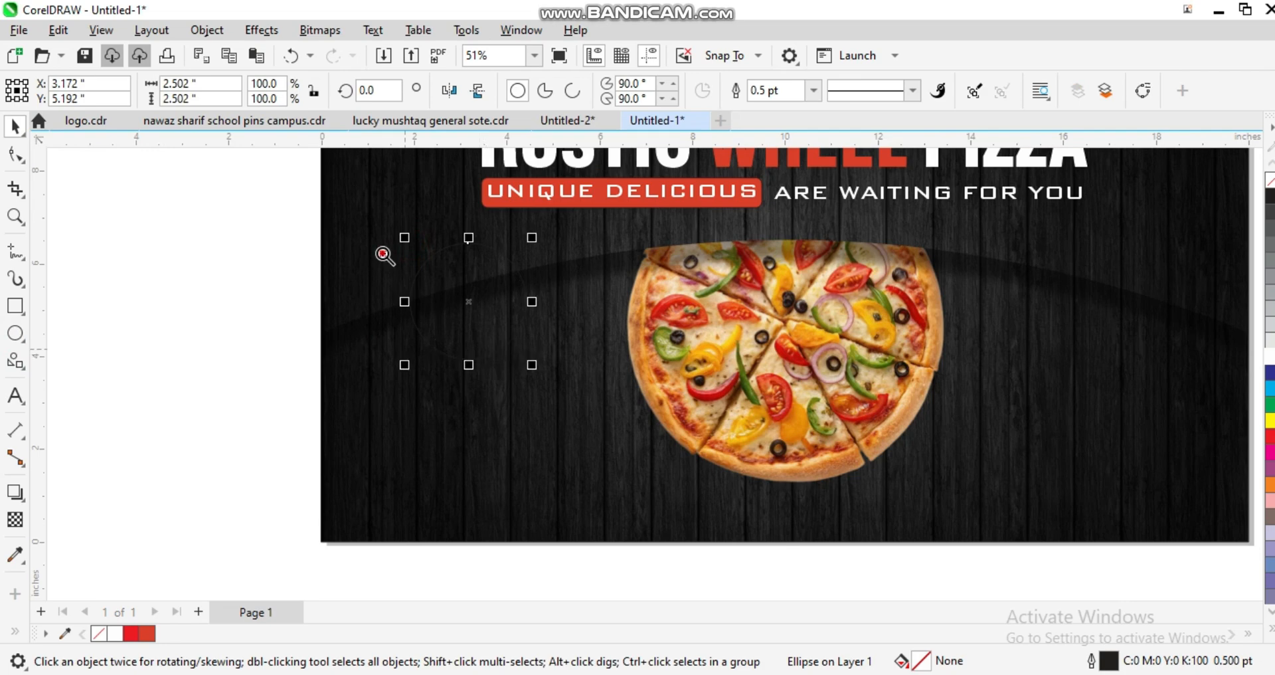
pyautogui.scroll(2, 428, 307)
pyautogui.scroll(-1, 332, 525)
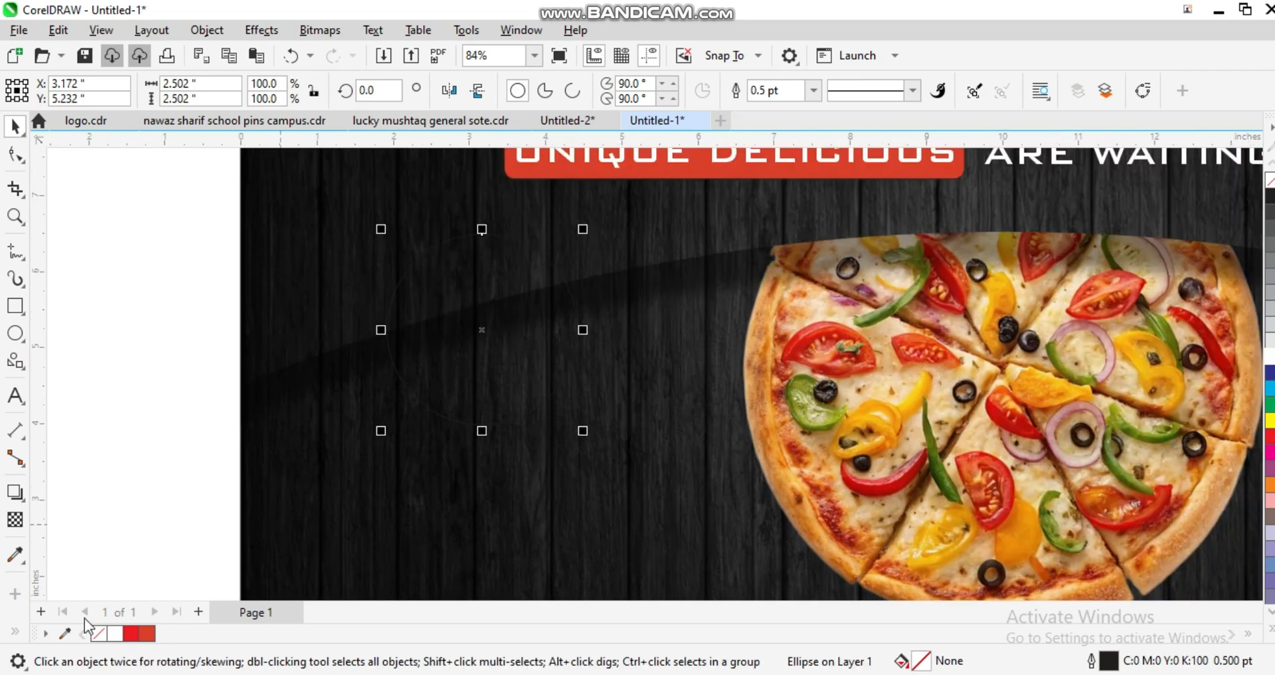
pyautogui.click(1271, 358)
pyautogui.scroll(-1, 670, 298)
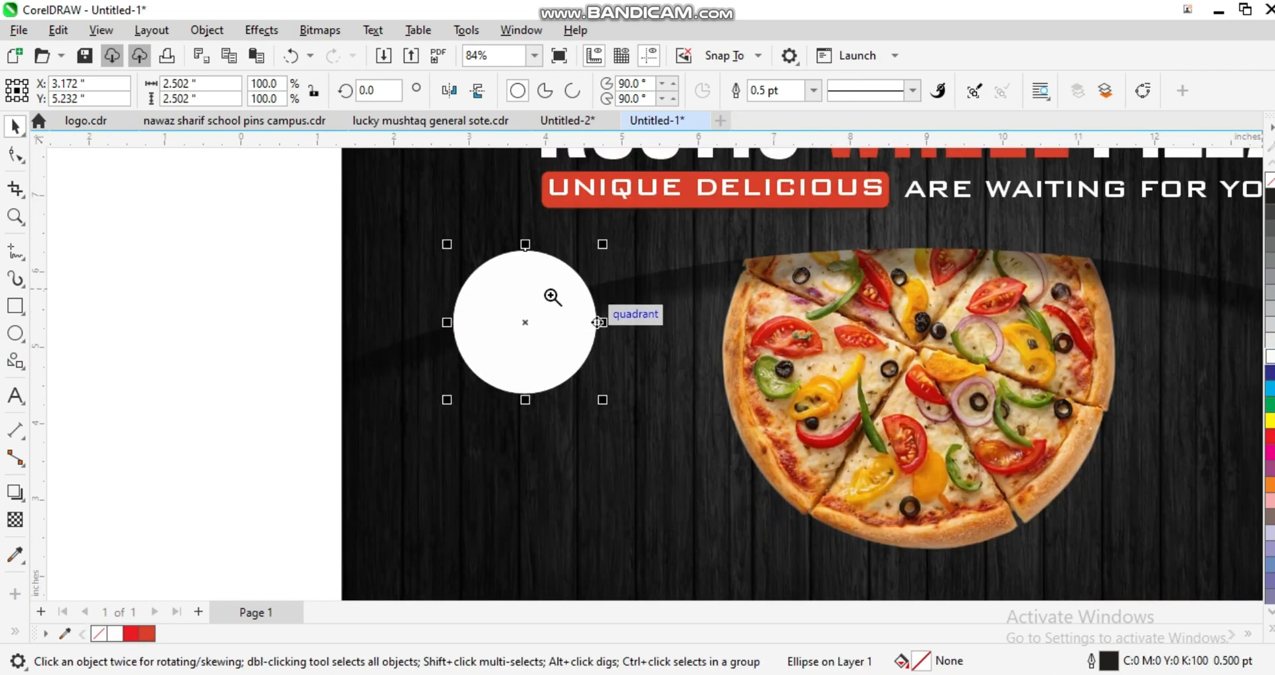
# - Copy the circle slightly up and left, remove both outlines and fill the front copy with the banner's orange-red (C10 M90 Y100 K0)
pyautogui.scroll(2, 626, 340)
pyautogui.moveTo(698, 407); pyautogui.dragTo(683, 396)
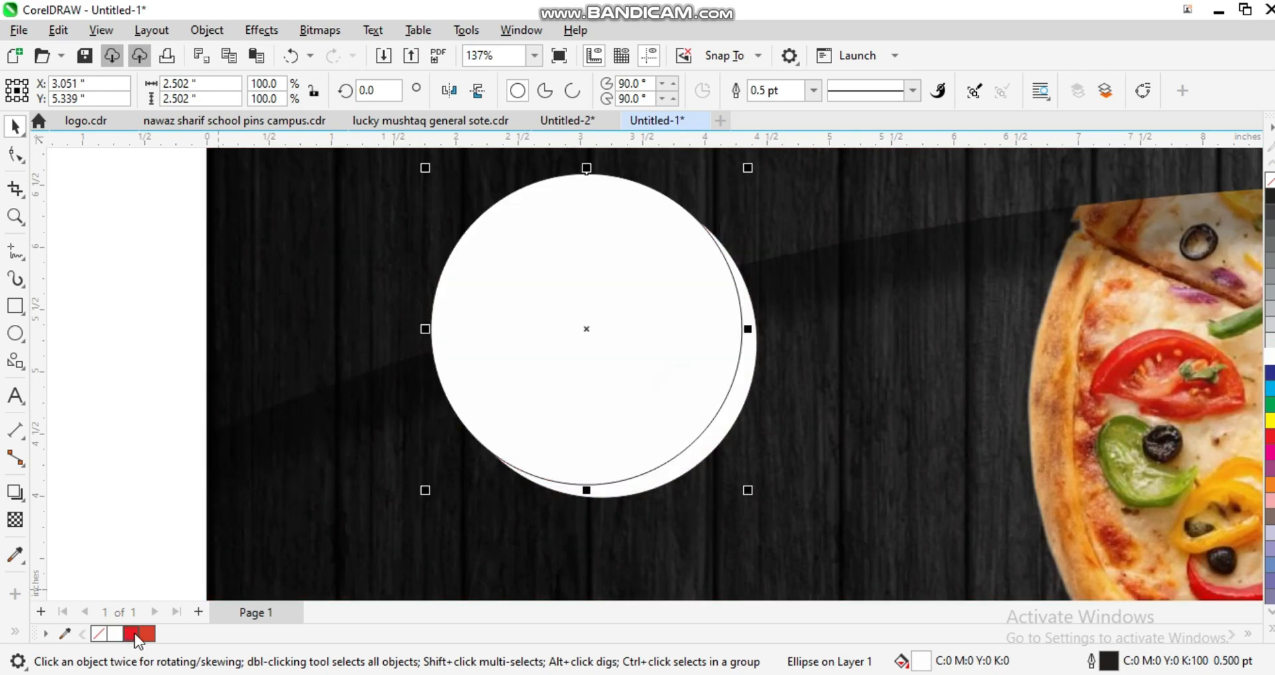
pyautogui.click(136, 634)
pyautogui.scroll(-1, 654, 407)
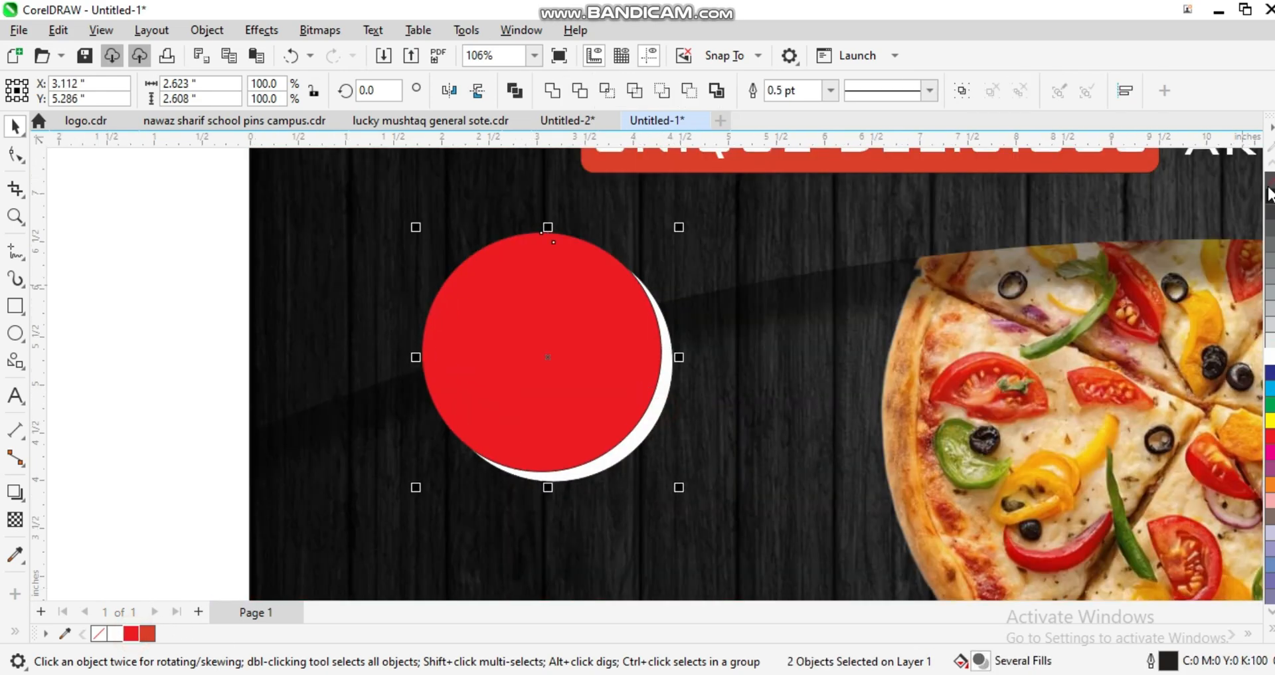
pyautogui.scroll(-1, 679, 335)
pyautogui.click(501, 372)
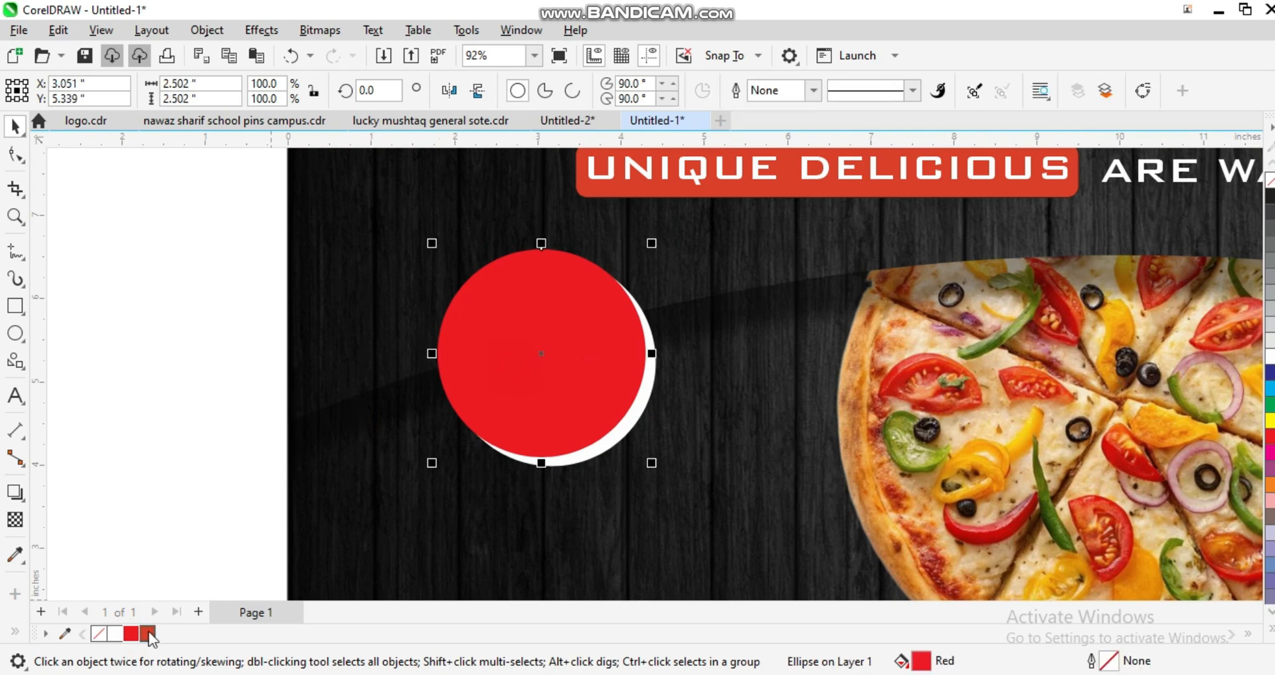
pyautogui.click(148, 634)
pyautogui.click(121, 480)
# - Copy the pair of circles to the right side of the pizza and fill the copied front circle white
pyautogui.scroll(-2, 220, 319)
pyautogui.click(220, 309)
pyautogui.scroll(-1, 432, 357)
pyautogui.moveTo(433, 356); pyautogui.dragTo(944, 359)
pyautogui.click(963, 360)
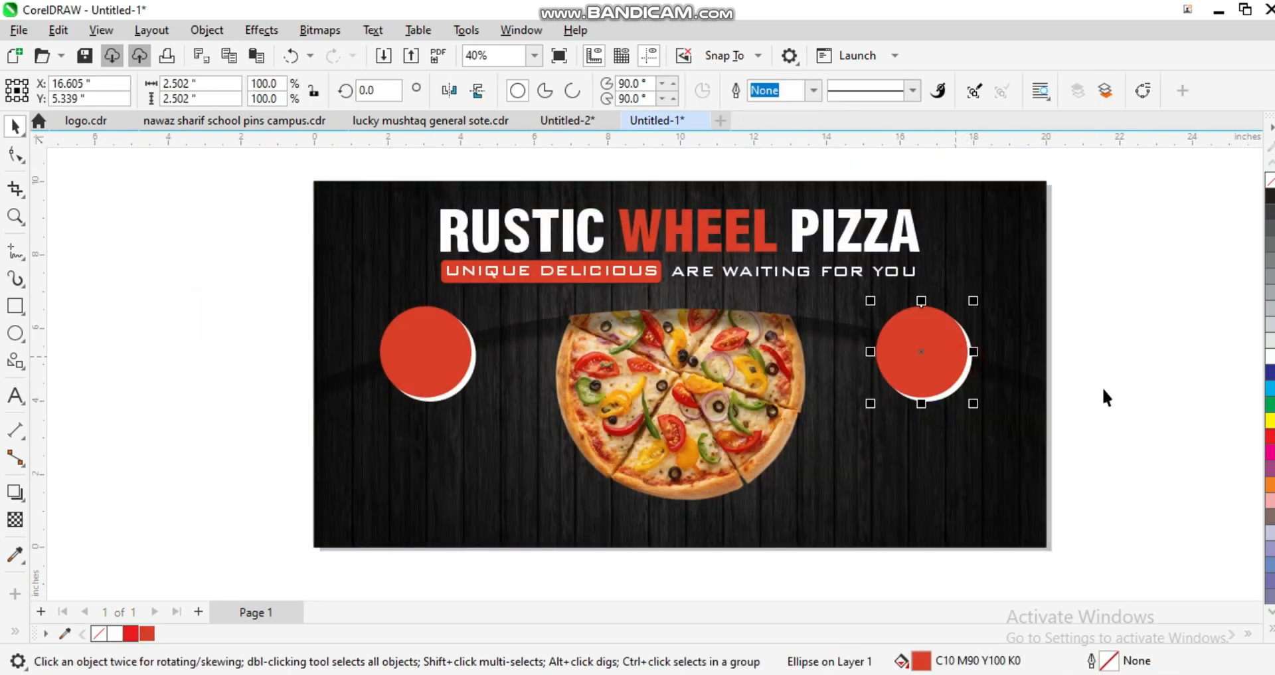
pyautogui.click(1269, 359)
pyautogui.click(848, 401)
pyautogui.scroll(1, 279, 429)
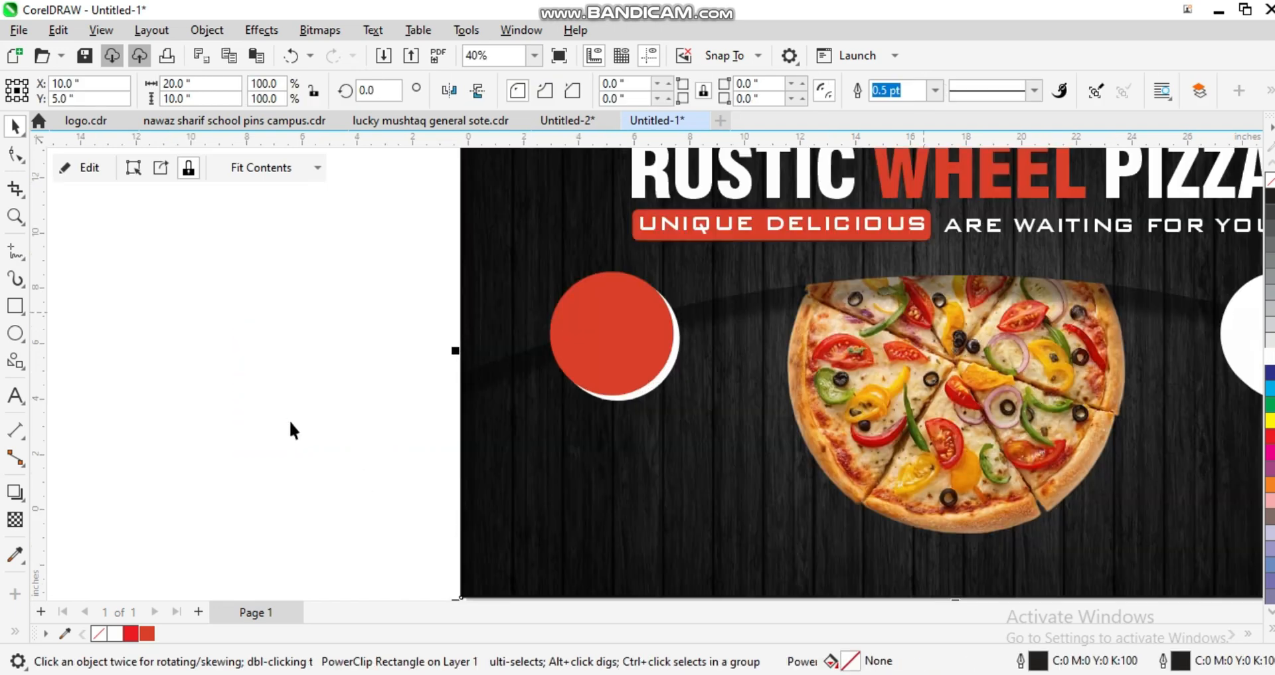
# - Add the text GET 15% OFF beside the banner as three separate lines and set the font to Triumvirate Cond Black
pyautogui.press('F8')
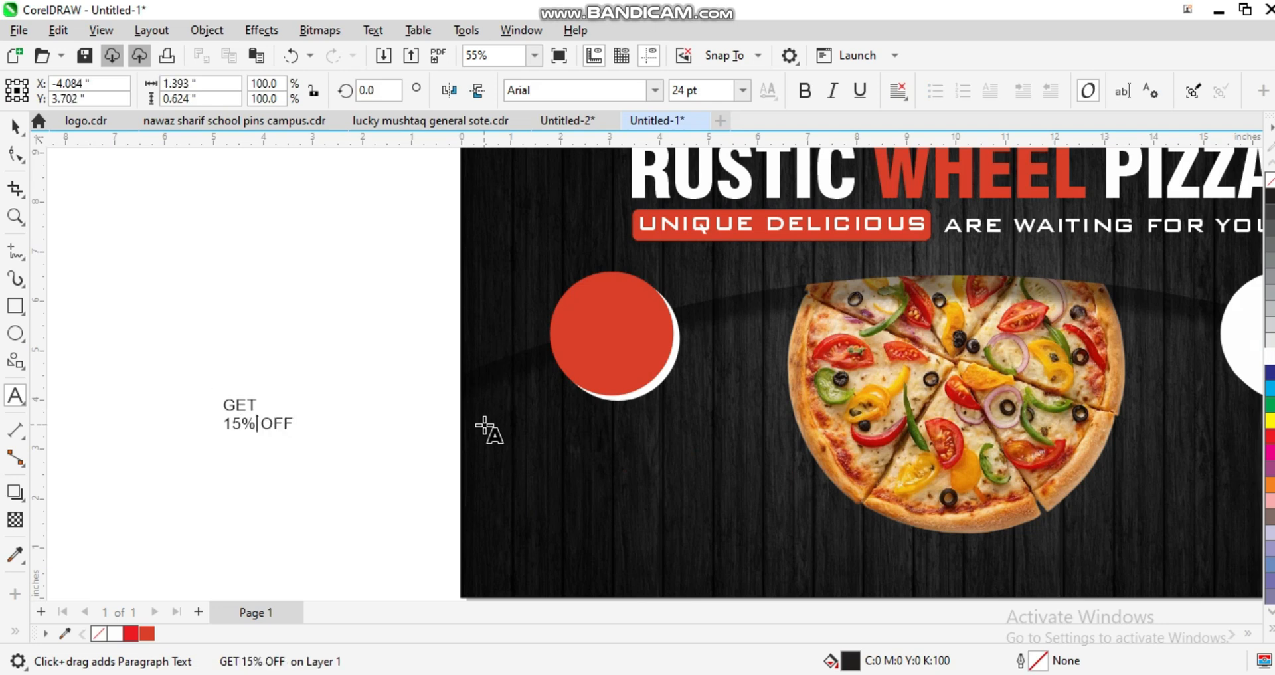
pyautogui.hotkey('ctrl', 'space')
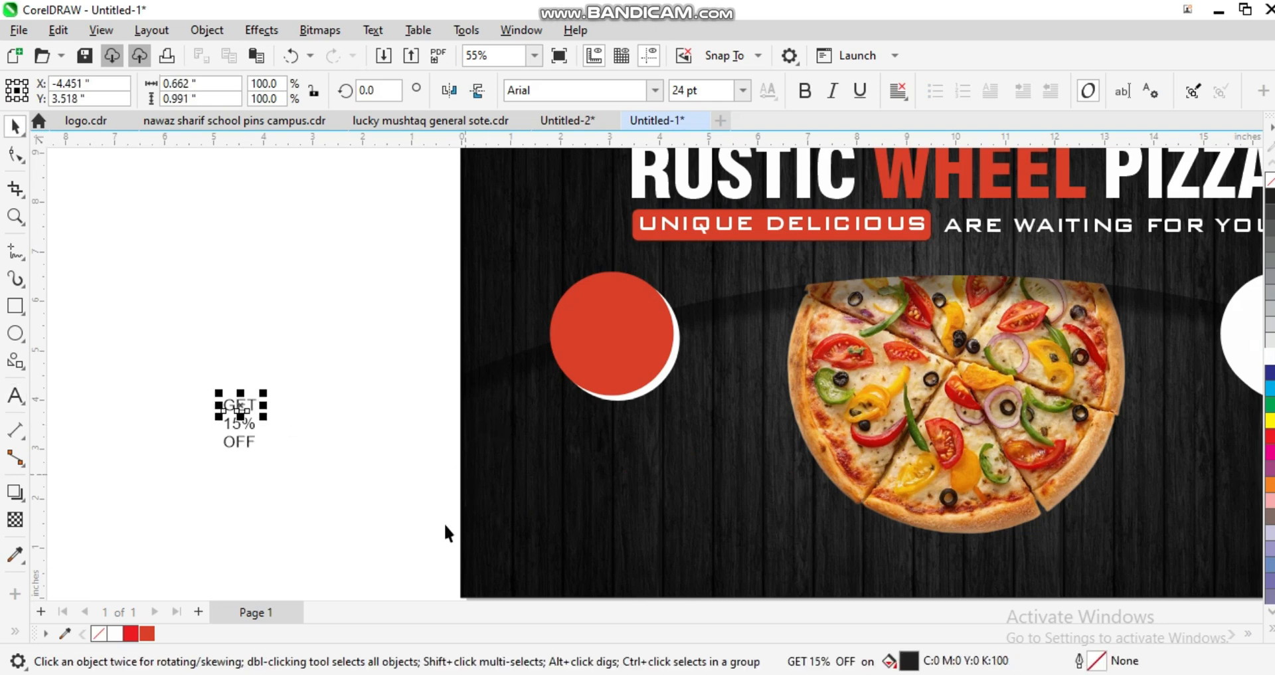
pyautogui.hotkey('shift', 'F2')
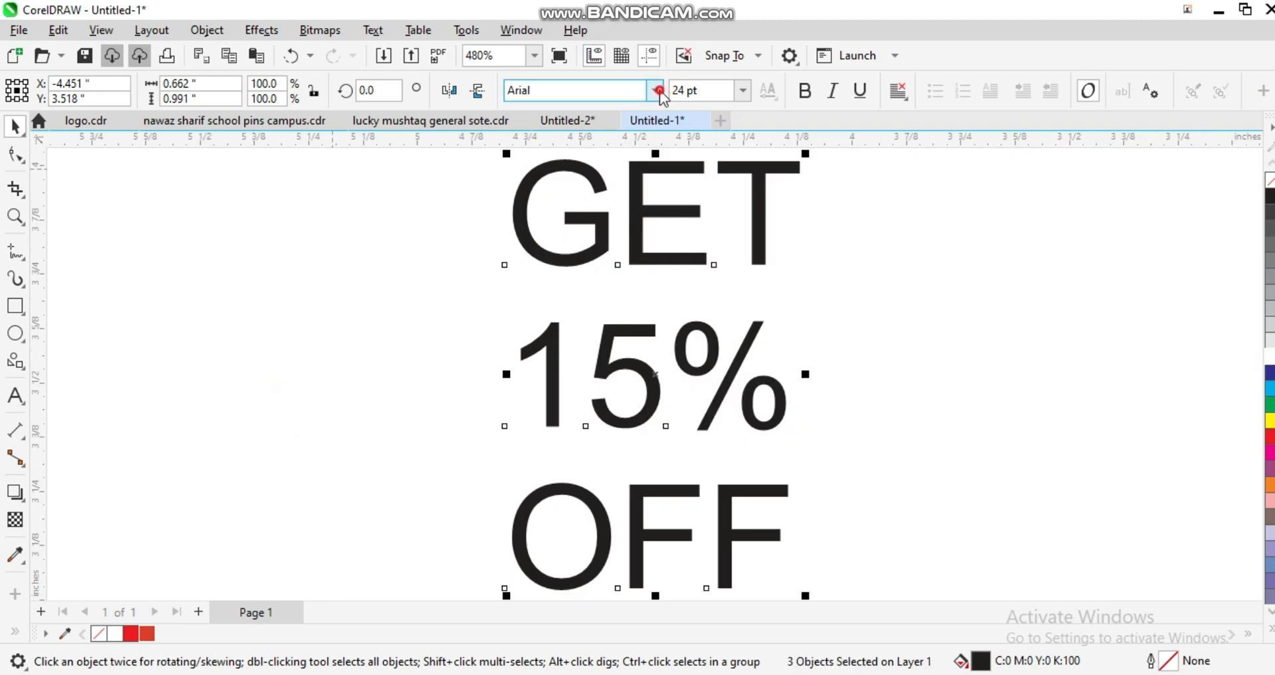
pyautogui.click(658, 91)
pyautogui.click(672, 170)
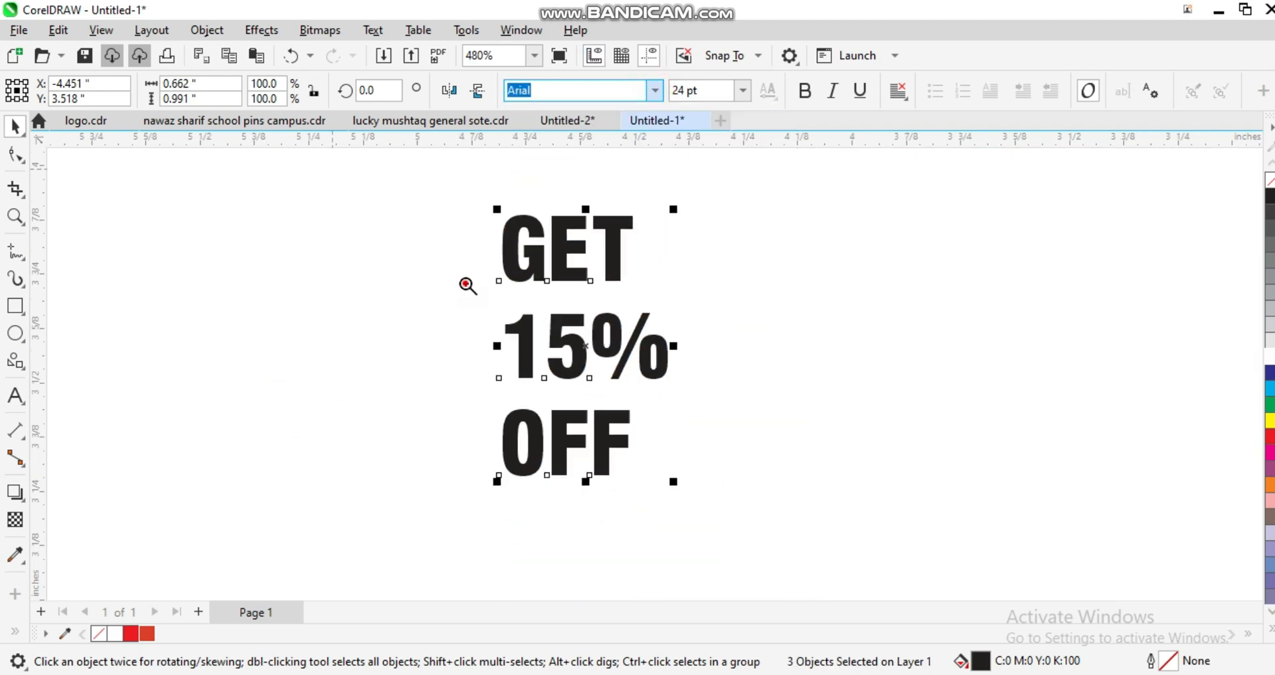
# - Scale the 15% line down to about 15 pt and place it under GET
pyautogui.scroll(2, 467, 285)
pyautogui.click(968, 296)
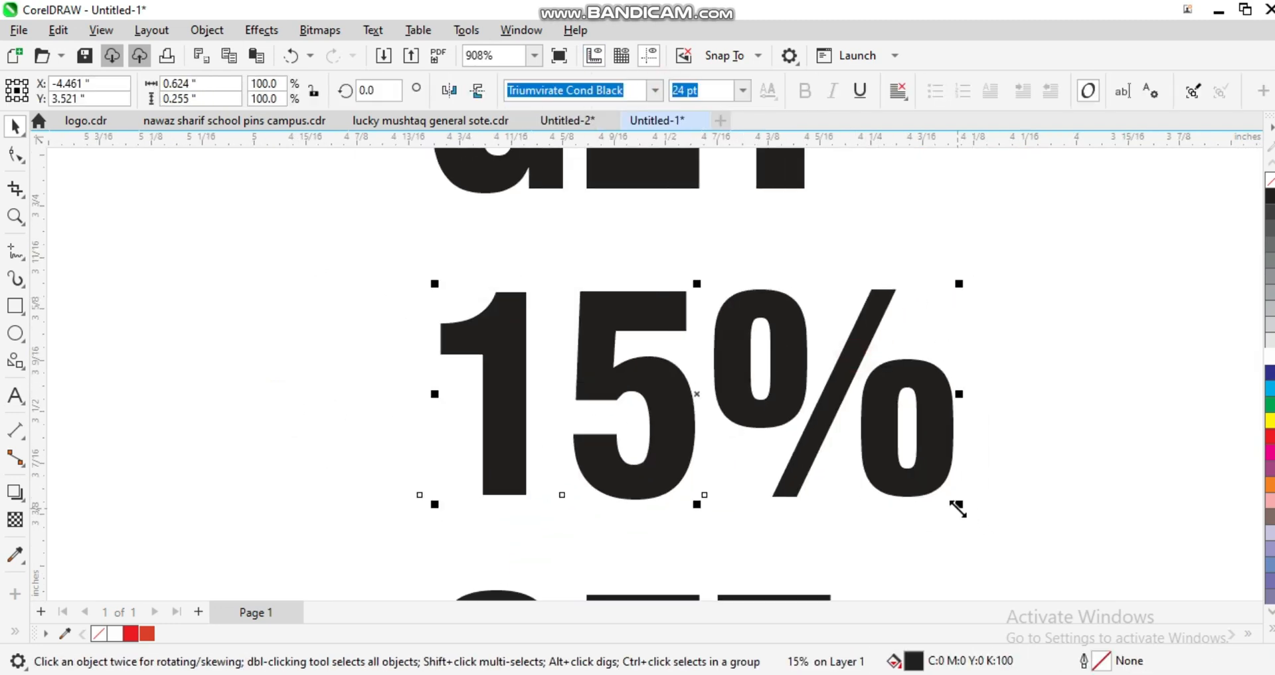
pyautogui.moveTo(958, 508); pyautogui.dragTo(862, 512)
pyautogui.scroll(-1, 691, 416)
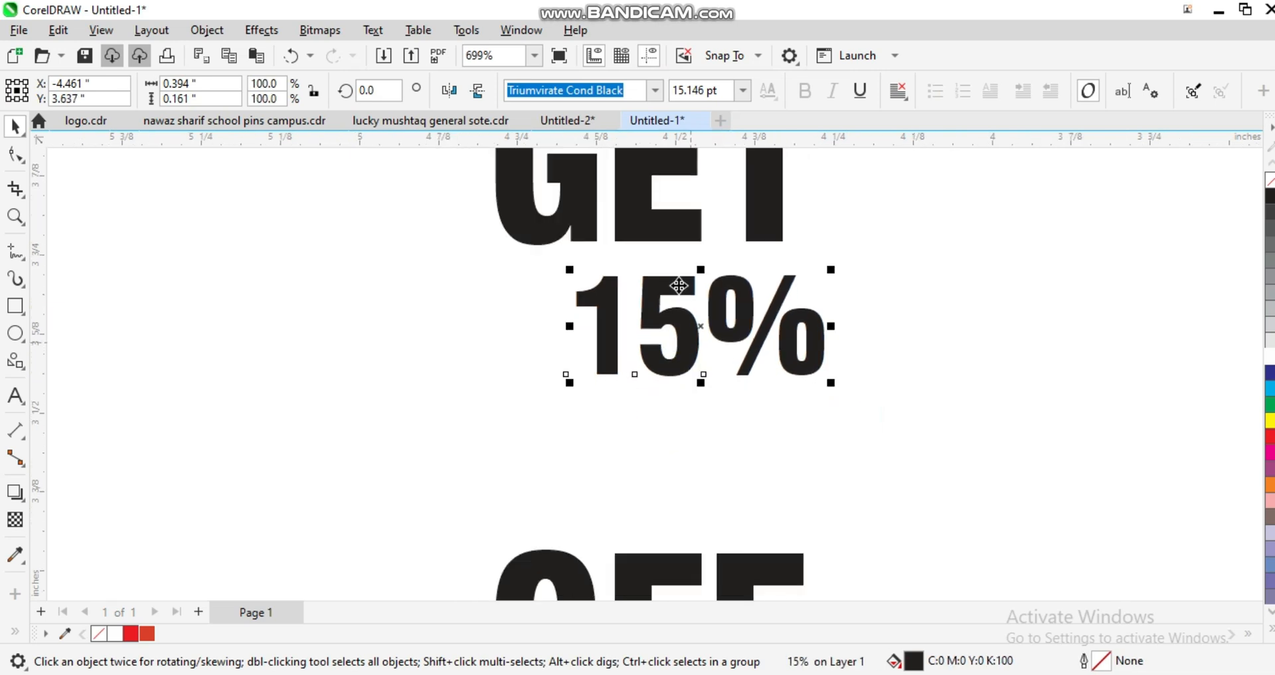
pyautogui.scroll(-2, 674, 329)
pyautogui.hotkey('ctrl', 'z')
# - Move OFF up under the 15% line and align the three lines into a compact stack
pyautogui.click(682, 450)
pyautogui.click(666, 500)
pyautogui.scroll(1, 652, 515)
pyautogui.moveTo(653, 515); pyautogui.dragTo(664, 364)
pyautogui.scroll(-2, 846, 447)
pyautogui.moveTo(498, 163); pyautogui.dragTo(491, 161)
pyautogui.scroll(-1, 685, 311)
pyautogui.scroll(-1, 688, 312)
pyautogui.scroll(1, 734, 322)
pyautogui.moveTo(747, 330); pyautogui.dragTo(752, 337)
pyautogui.scroll(-3, 458, 327)
pyautogui.scroll(-1, 927, 329)
# - Group the three discount lines and center the group on the orange-red circle
pyautogui.hotkey('ctrl', 'g')
pyautogui.keyDown('shift'); pyautogui.click(996, 263); pyautogui.keyUp('shift')
pyautogui.press('e')
pyautogui.press('c')
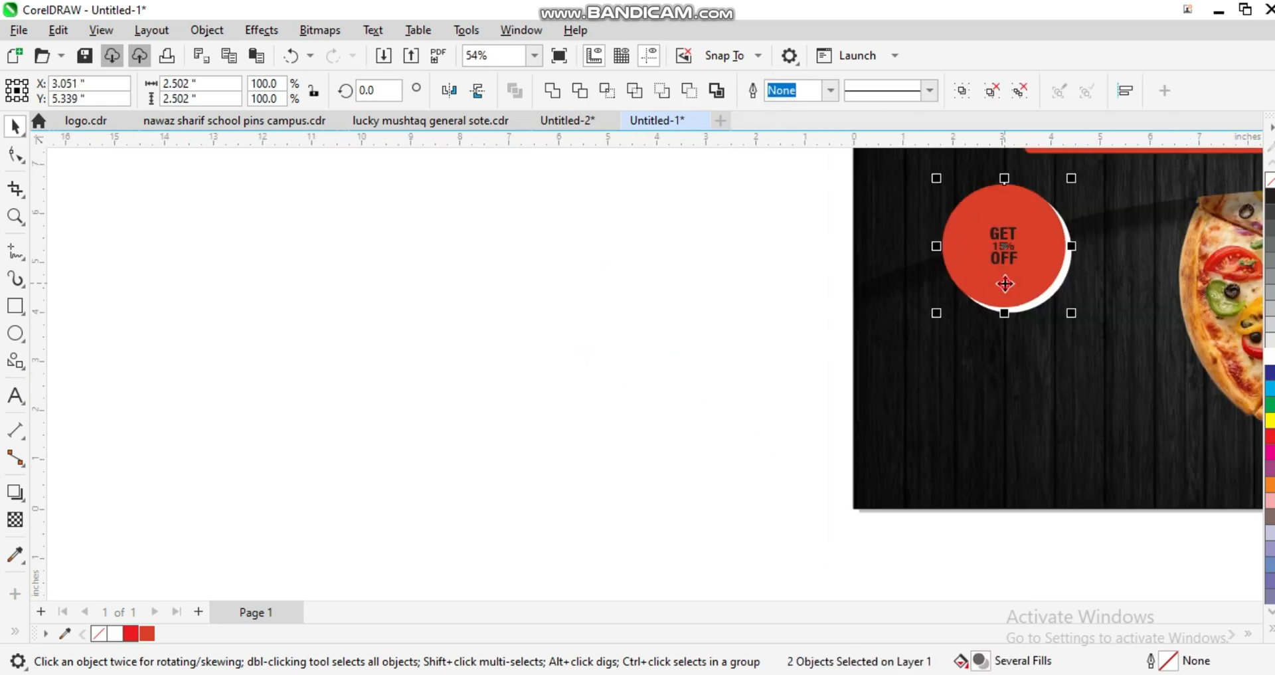
# - Enlarge the discount text to about 1.3 by 1.75 inches within the orange-red circle and fill it white
pyautogui.keyDown('shift'); pyautogui.click(1006, 283); pyautogui.keyUp('shift')
pyautogui.scroll(-1, 938, 308)
pyautogui.scroll(3, 1004, 245)
pyautogui.scroll(-1, 835, 392)
pyautogui.moveTo(834, 427); pyautogui.dragTo(905, 498)
pyautogui.scroll(-2, 665, 279)
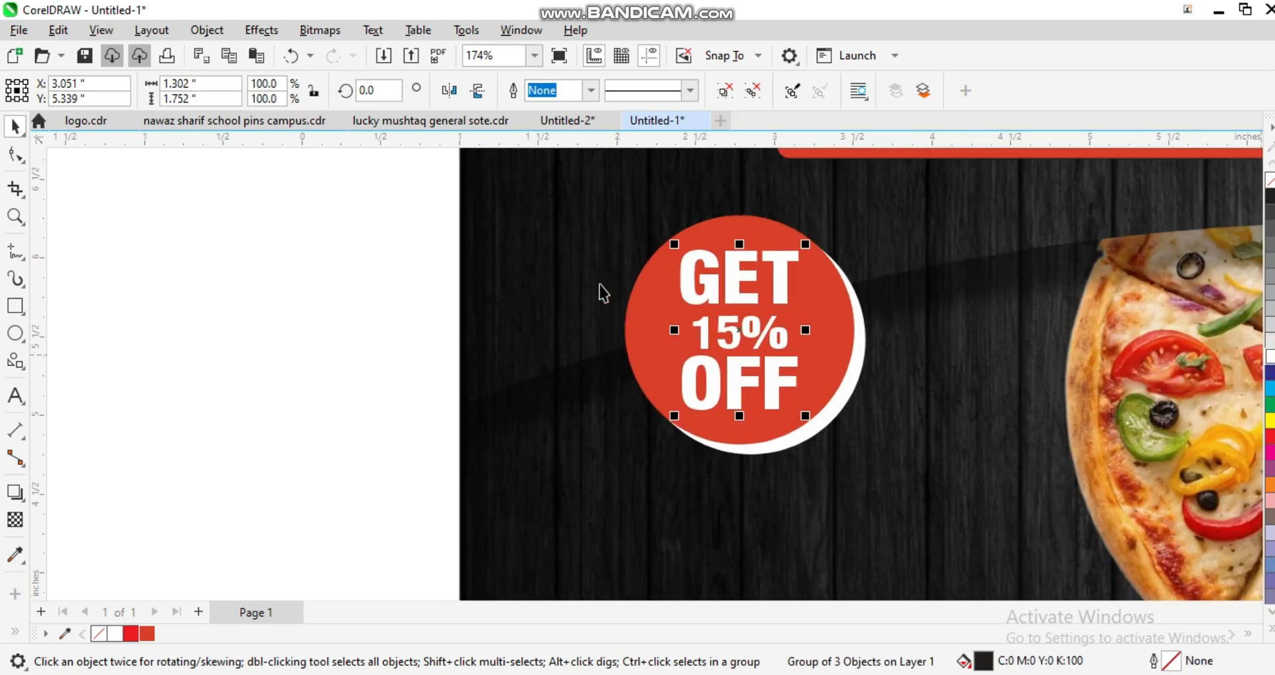
pyautogui.click(600, 293)
pyautogui.scroll(-2, 475, 299)
pyautogui.scroll(2, 1076, 419)
# - Import delicious-epic-food-presentation.jpg from the fast food folder and place it over the banner's right side
pyautogui.click(1007, 359)
pyautogui.hotkey('ctrl', 'i')
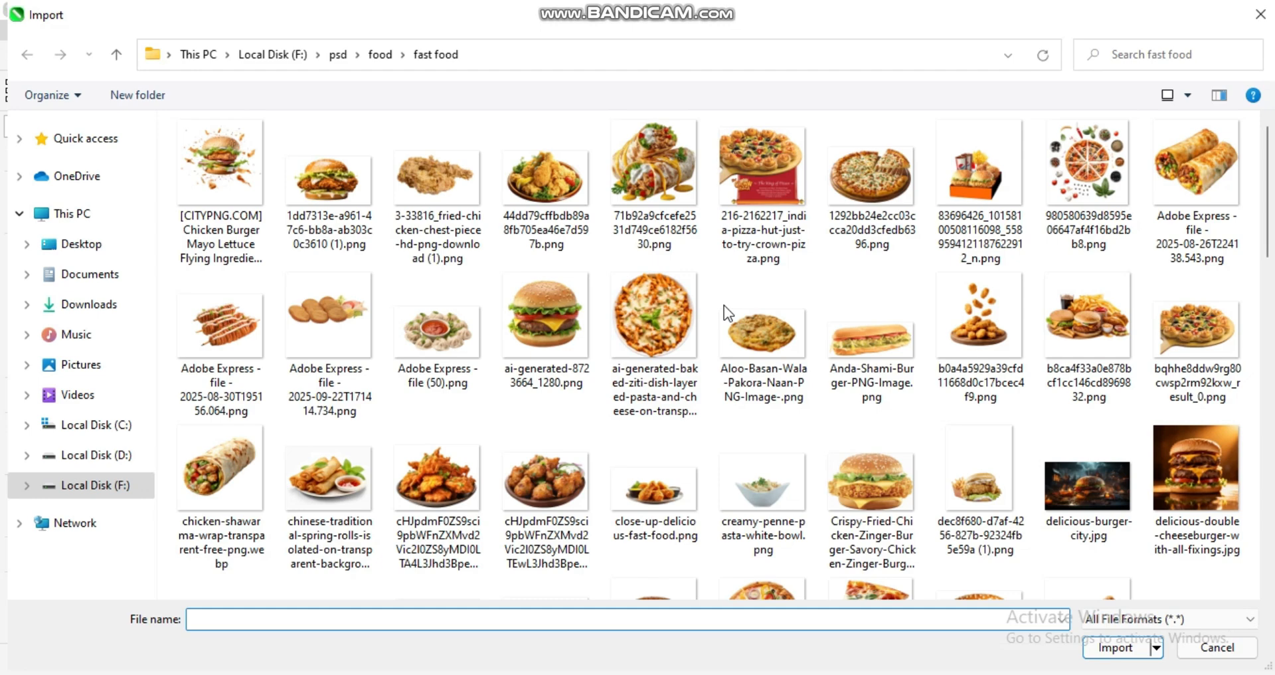
pyautogui.scroll(-5, 500, 380)
pyautogui.scroll(-5, 601, 417)
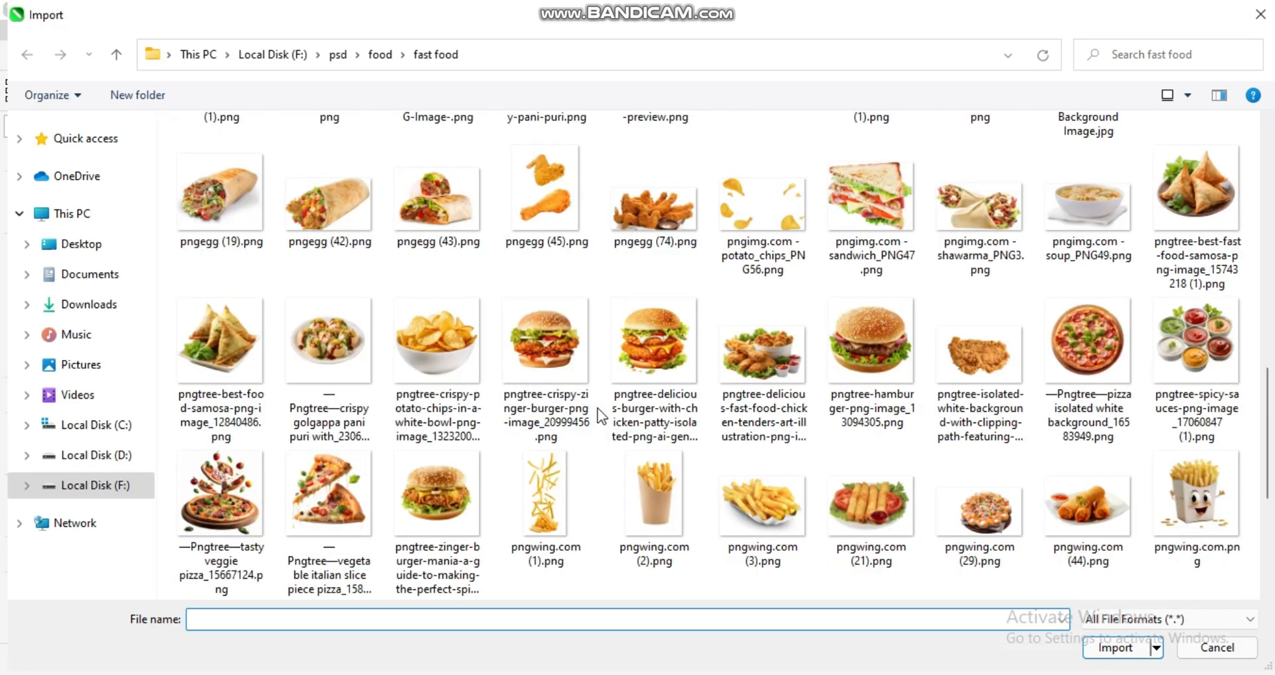
pyautogui.scroll(5, 583, 423)
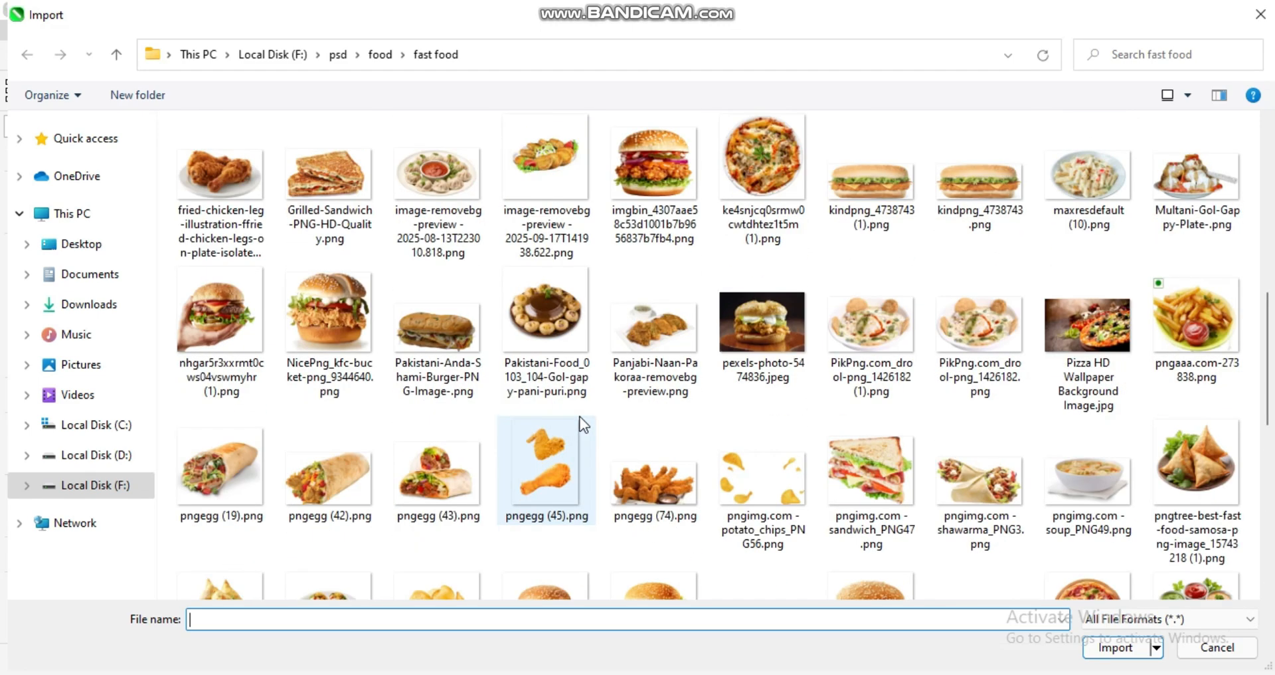
pyautogui.scroll(3, 580, 417)
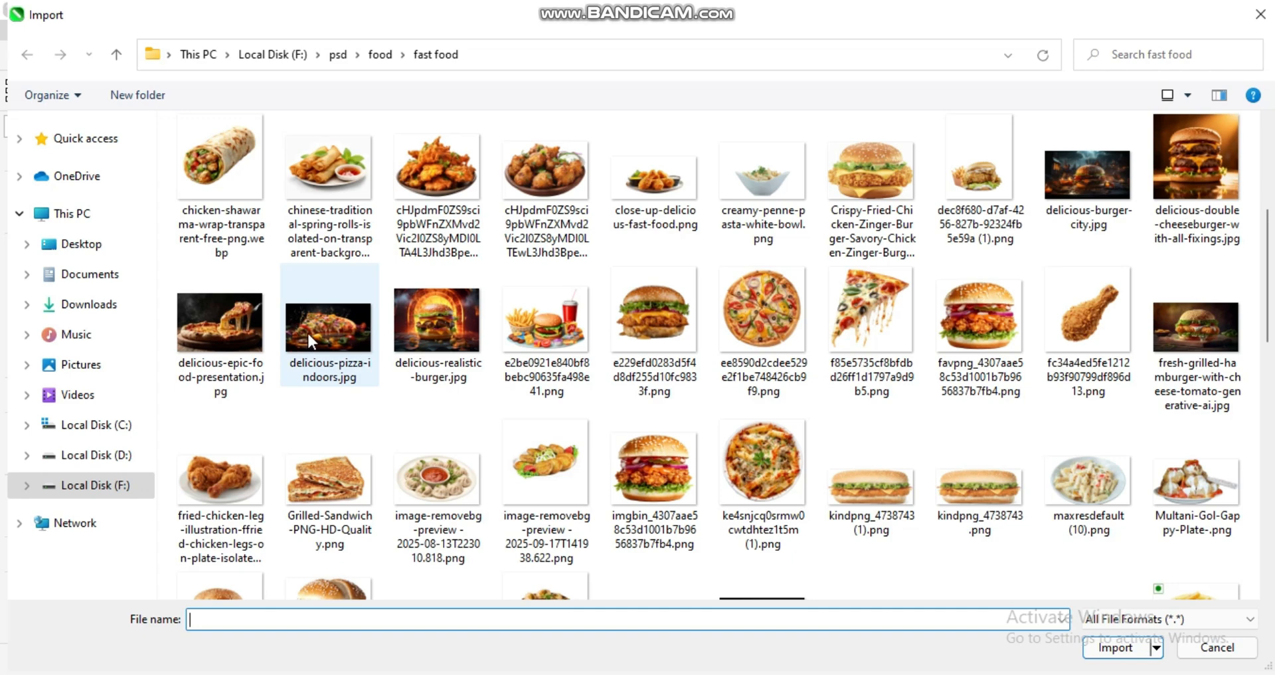
pyautogui.doubleClick(228, 328)
pyautogui.scroll(-2, 691, 315)
pyautogui.moveTo(843, 233); pyautogui.dragTo(1079, 491)
# - PowerClip the imported pizza photo inside the front circle to the right of the pizza
pyautogui.moveTo(1020, 312); pyautogui.dragTo(618, 339)
pyautogui.scroll(1, 741, 312)
pyautogui.hotkey('ctrl', '1')
pyautogui.click(1008, 317)
# - Edit the clipped photo, sizing it to about 3.67 by 2.51 inches and positioning the cheesy slice within the circle
pyautogui.keyDown('ctrl'); pyautogui.click(956, 348); pyautogui.keyUp('ctrl')
pyautogui.hotkey('shift', 'F2')
pyautogui.scroll(-1, 955, 348)
pyautogui.moveTo(801, 399); pyautogui.dragTo(736, 402)
pyautogui.moveTo(912, 179); pyautogui.dragTo(900, 202)
pyautogui.scroll(-2, 900, 199)
pyautogui.scroll(2, 846, 324)
pyautogui.press('Up')
pyautogui.press('Left')
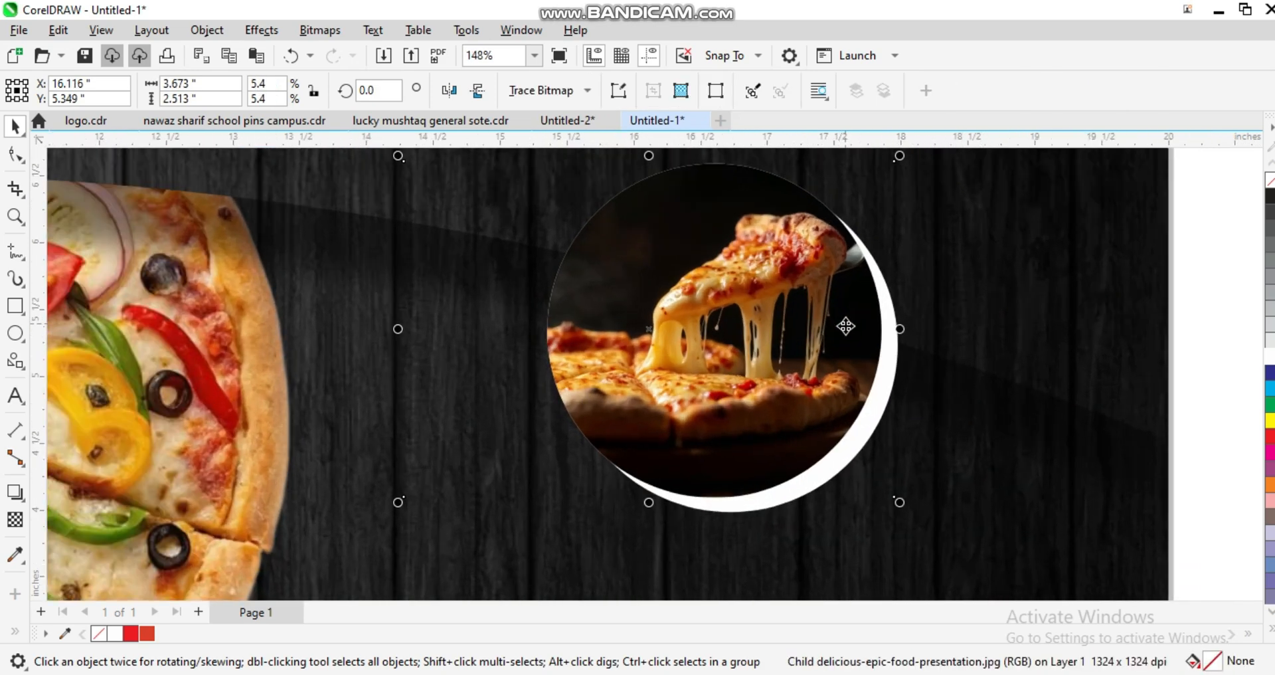
pyautogui.press('Down')
pyautogui.press('Down')
# - Give both circles to the right of the pizza a 3 pt white outline
pyautogui.scroll(-2, 740, 371)
pyautogui.moveTo(993, 264); pyautogui.dragTo(651, 444)
pyautogui.hotkey('shift', 'F2')
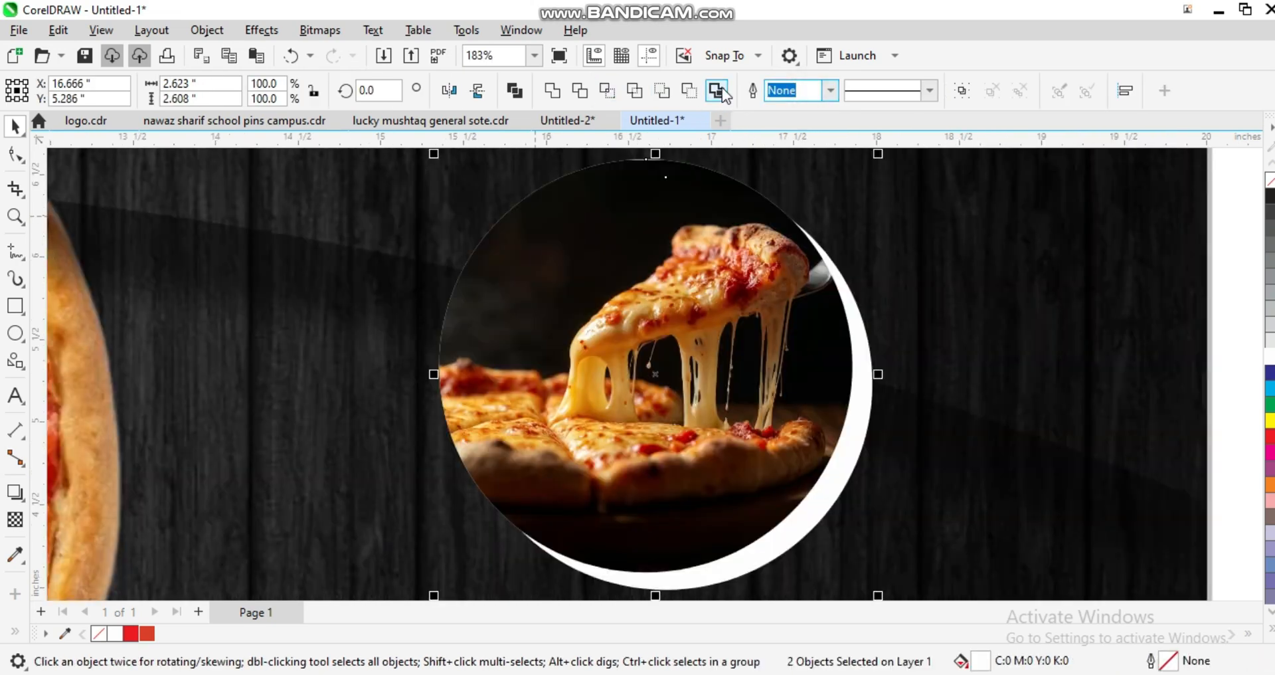
pyautogui.write('3')
pyautogui.press('Return')
pyautogui.rightClick(1270, 356)
pyautogui.click(922, 373)
pyautogui.scroll(-6, 835, 332)
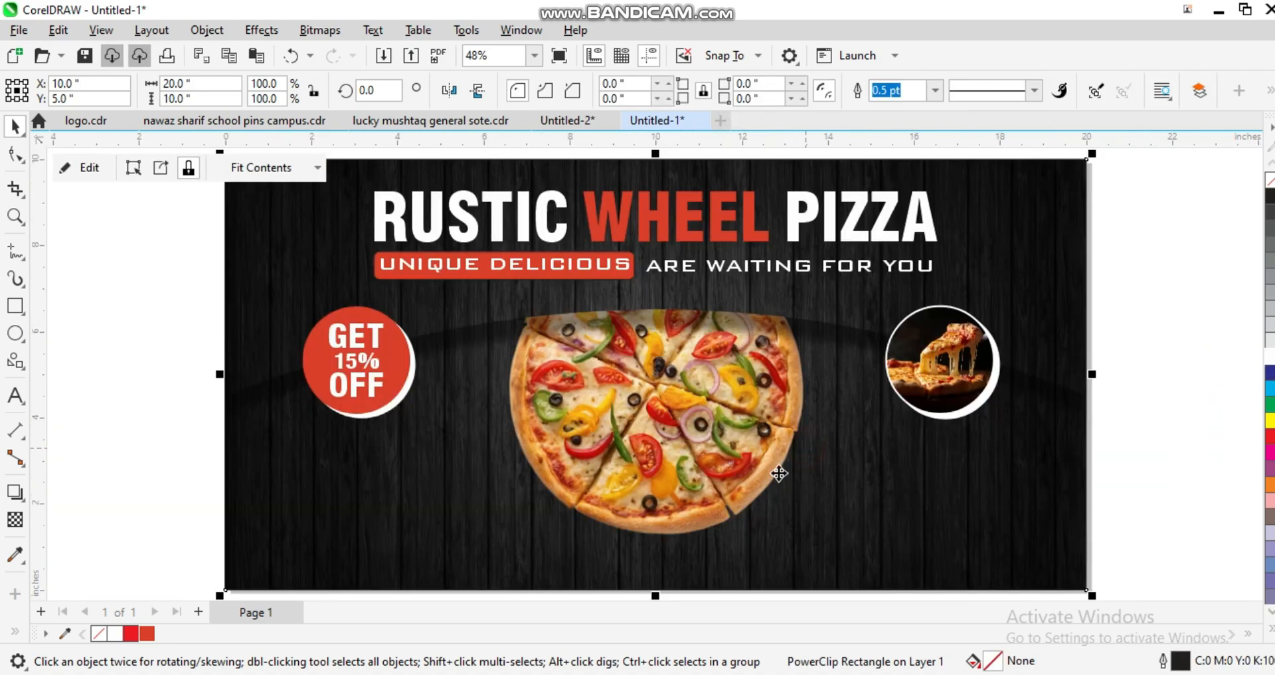
pyautogui.click(813, 432)
pyautogui.scroll(-1, 813, 432)
# - Draw a rectangle about 8.96 by 1.25 inches near the banner's lower edge and fill it near-black (C75 M68 Y66 K90)
pyautogui.press('F2')
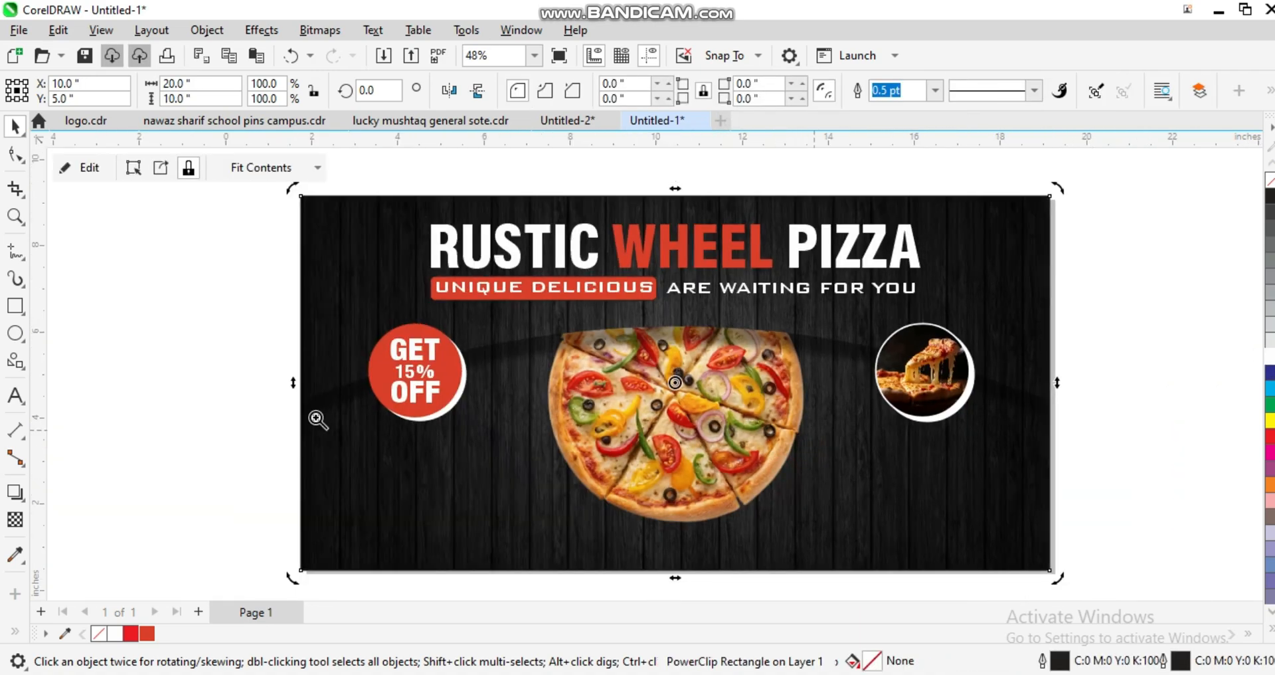
pyautogui.moveTo(316, 418); pyautogui.dragTo(908, 583)
pyautogui.moveTo(166, 355); pyautogui.dragTo(854, 456)
pyautogui.scroll(-1, 689, 427)
pyautogui.press('space')
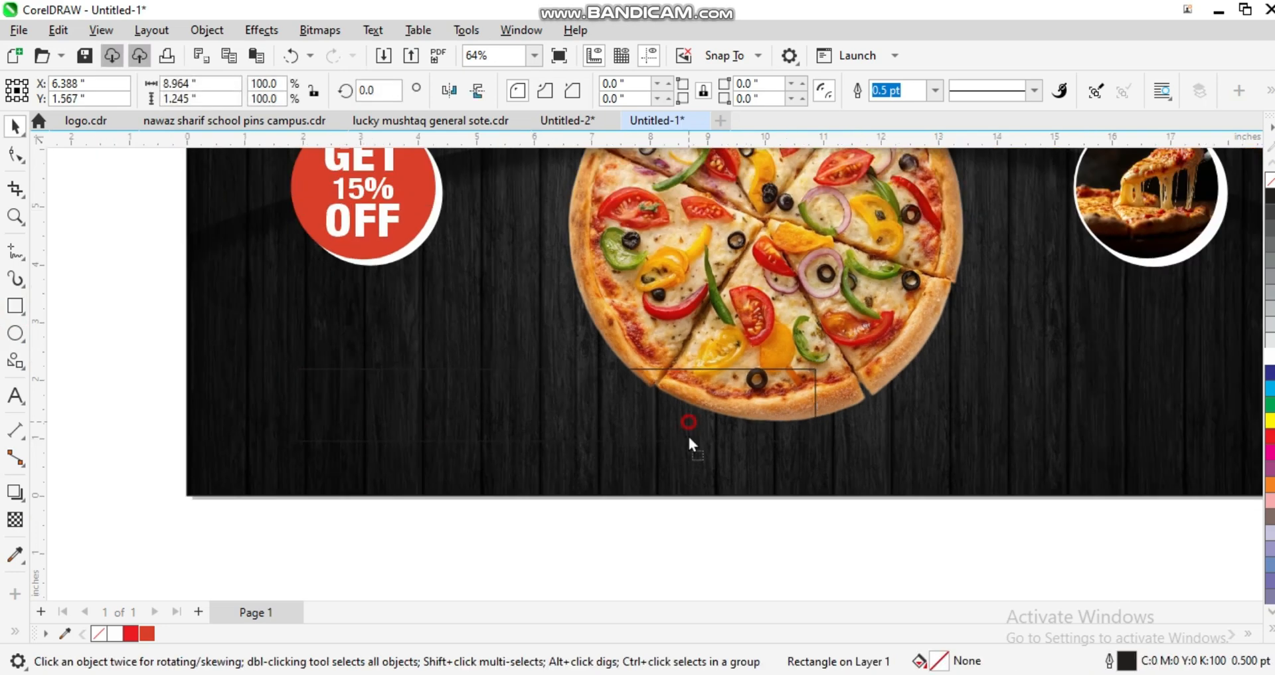
pyautogui.scroll(2, 572, 439)
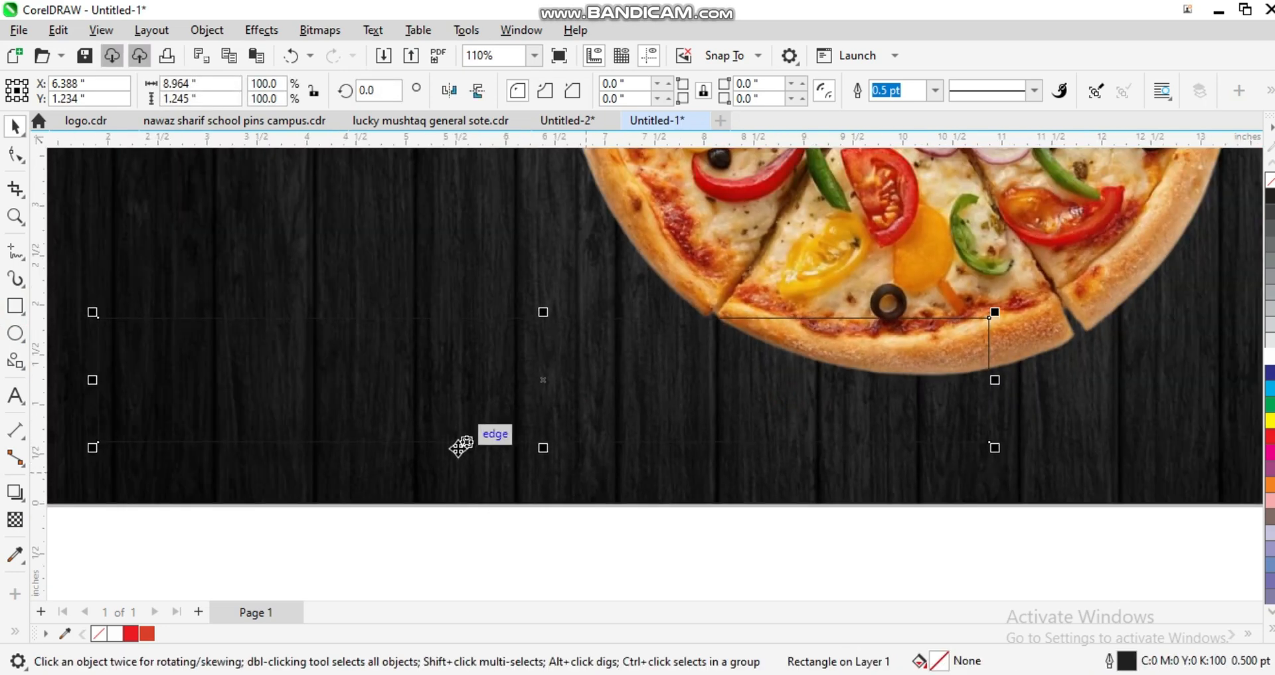
pyautogui.scroll(-2, 524, 455)
pyautogui.click(532, 371)
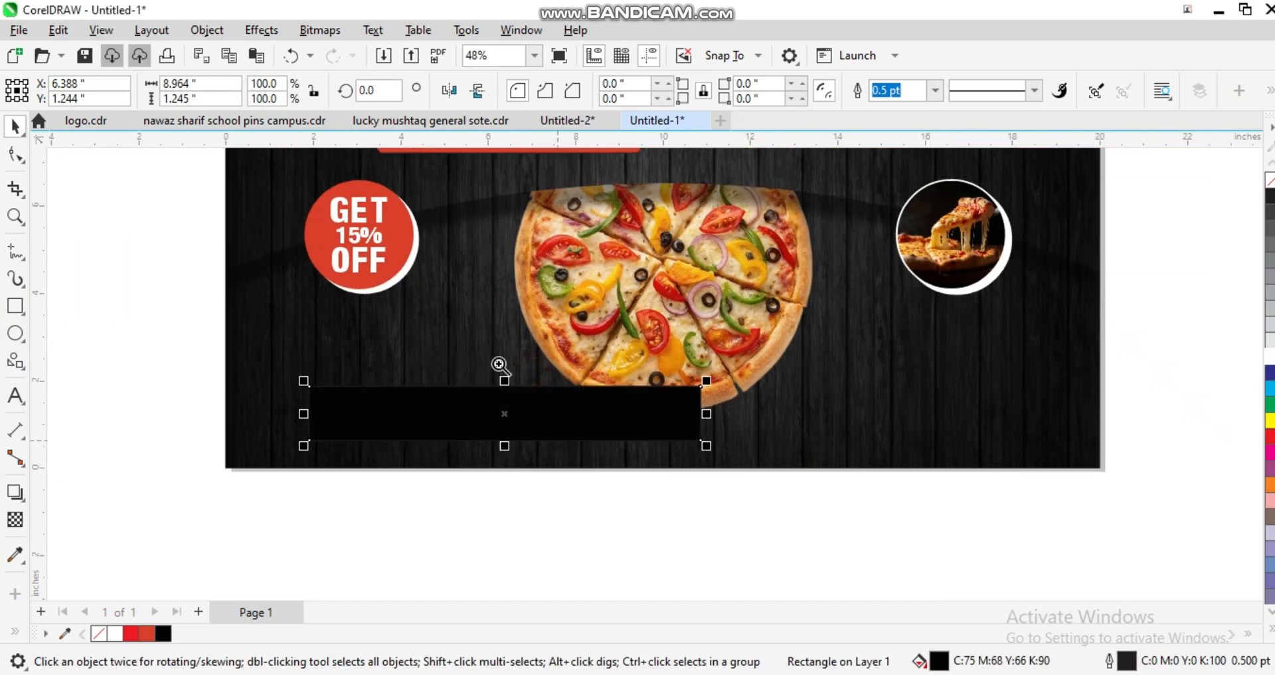
# - Apply a horizontal fountain fill to the rectangle, from black at its left end to gray at its right end, and remove its outline
pyautogui.scroll(4, 664, 460)
pyautogui.scroll(-2, 753, 464)
pyautogui.press('g')
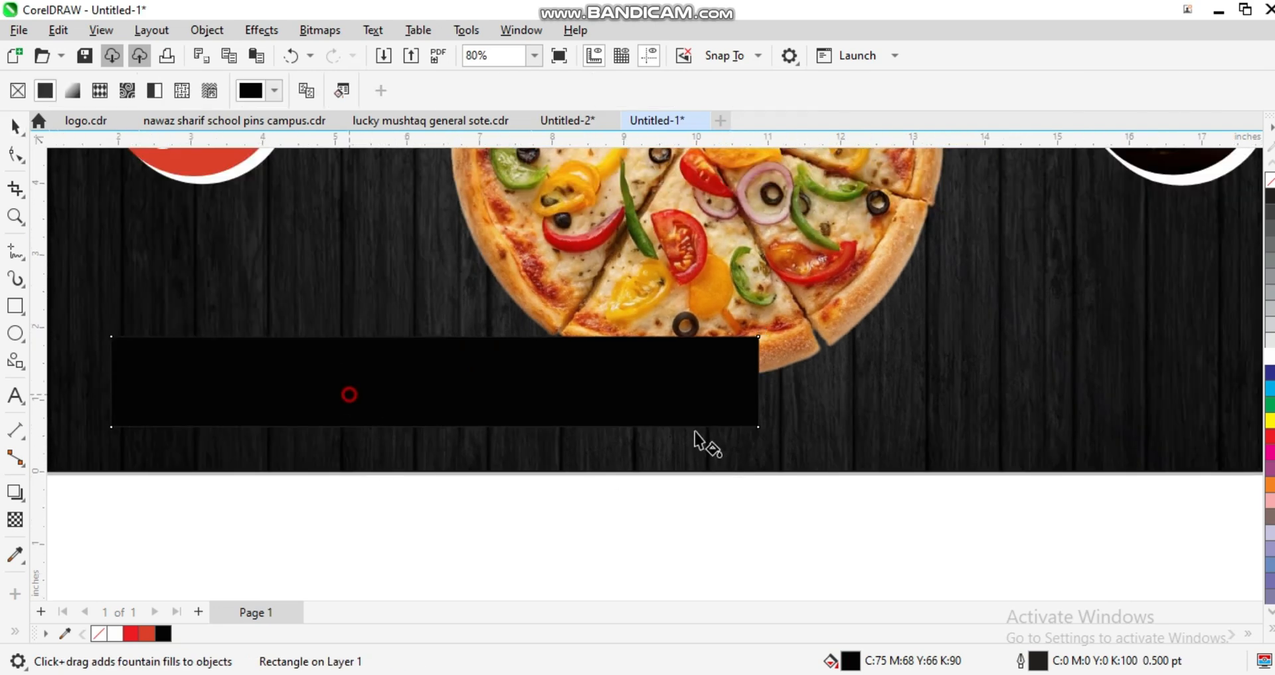
pyautogui.moveTo(349, 394); pyautogui.dragTo(1117, 394)
pyautogui.press('space')
pyautogui.press('space')
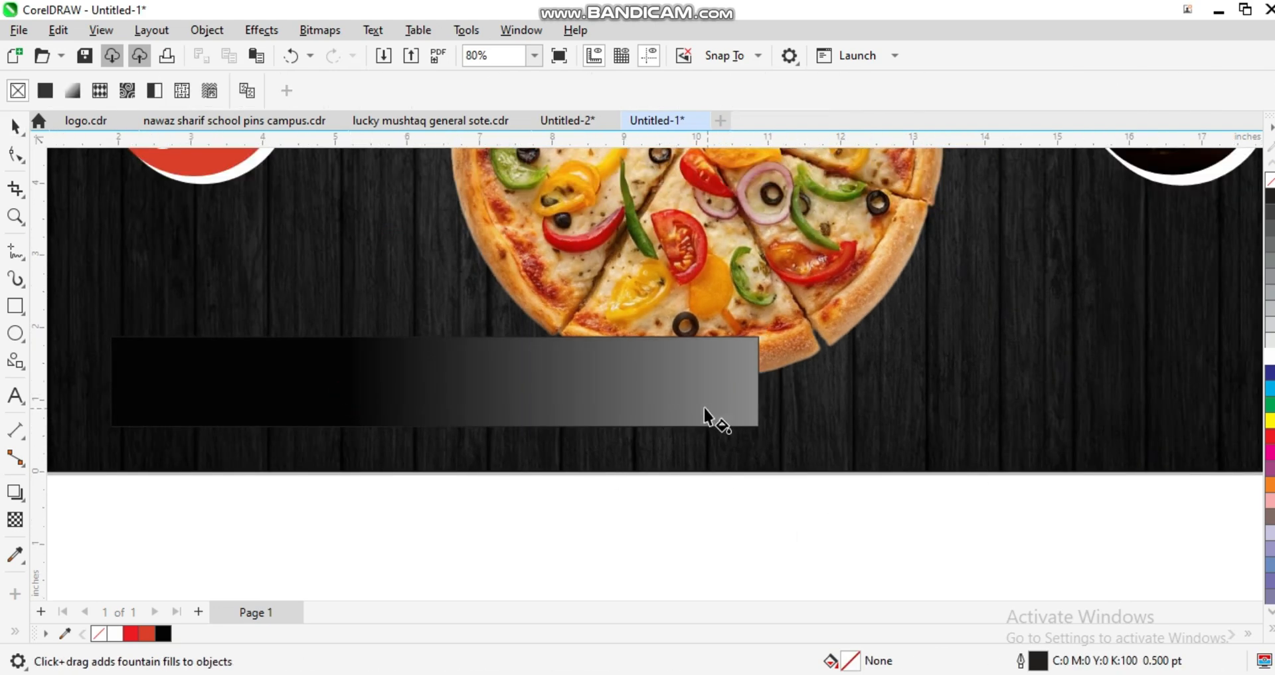
pyautogui.press('space')
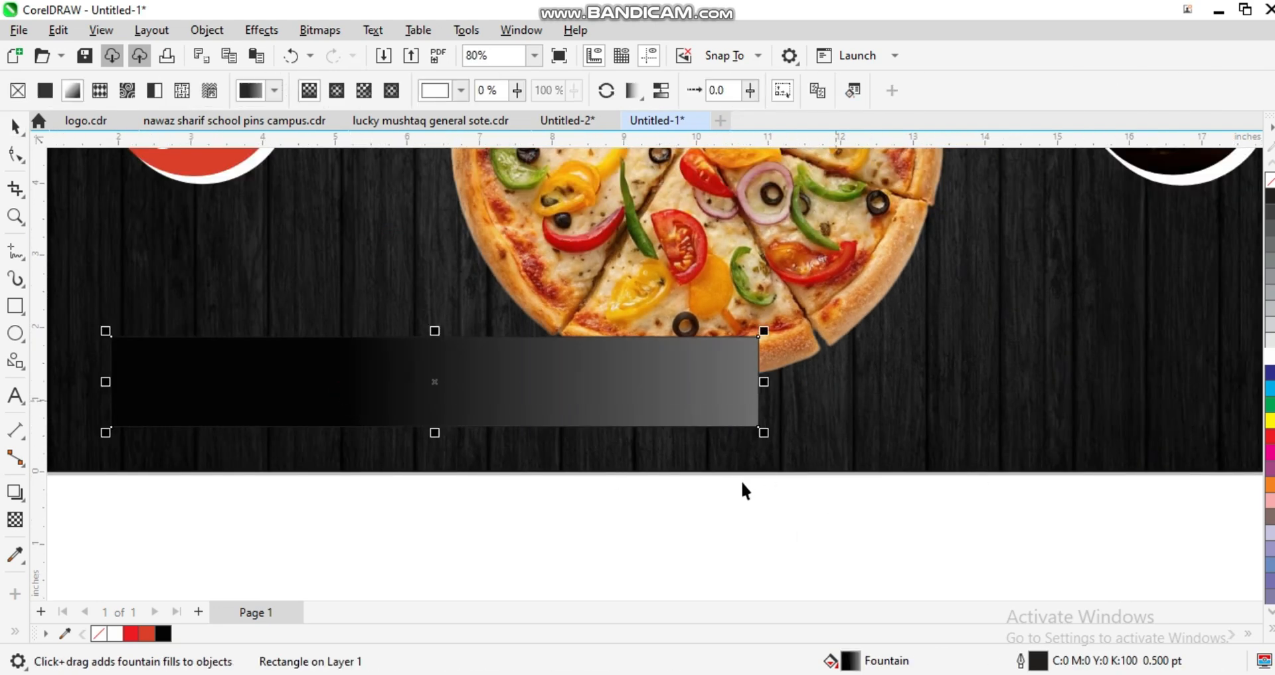
pyautogui.scroll(-1, 771, 335)
# - Apply a 180° fountain transparency to the gradient rectangle, fading out its left end into the wood background
pyautogui.press('F2')
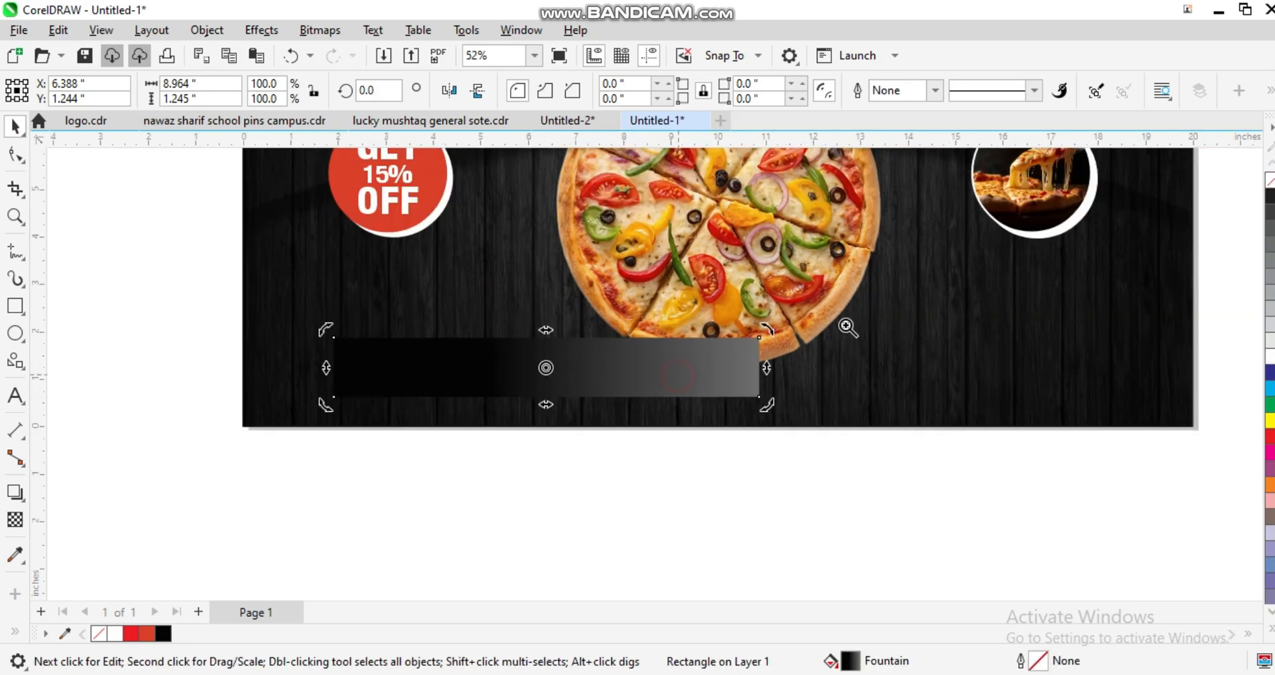
pyautogui.moveTo(820, 275); pyautogui.dragTo(256, 511)
pyautogui.click(14, 519)
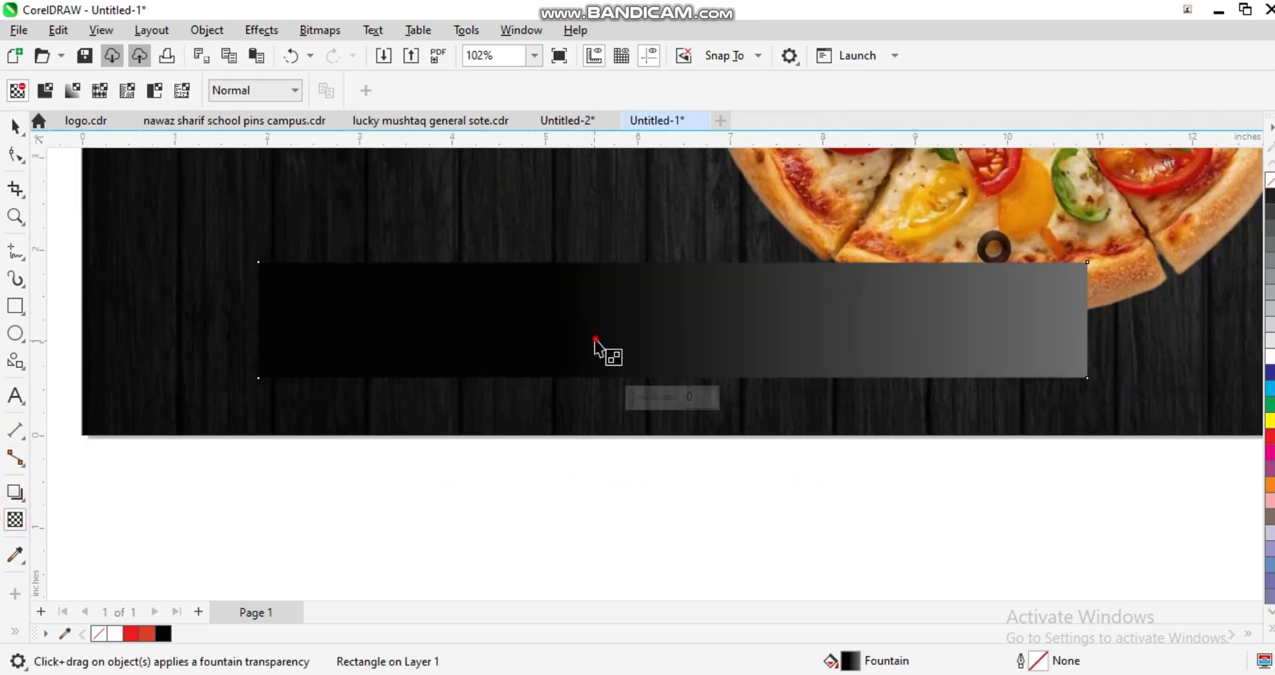
pyautogui.moveTo(595, 339); pyautogui.dragTo(374, 339)
pyautogui.scroll(-4, 258, 296)
pyautogui.press('space')
pyautogui.press('space')
pyautogui.scroll(1, 312, 322)
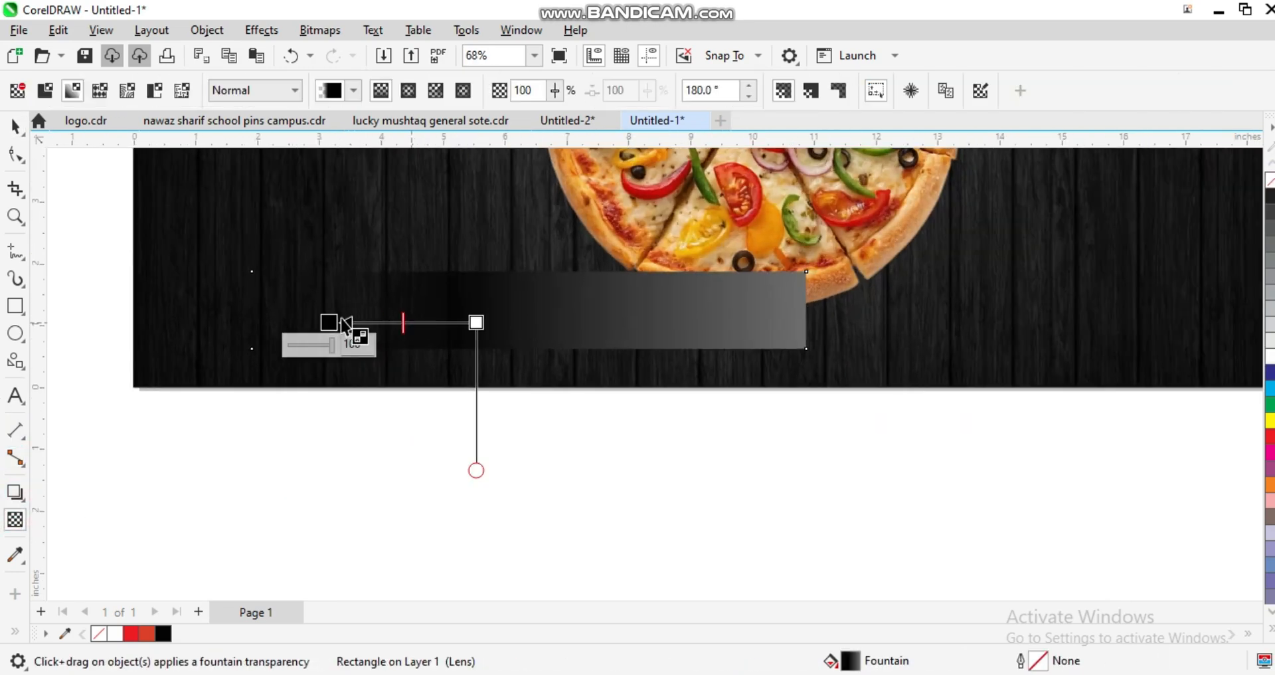
# - Mirror a copy of the faded strip to its right side and select both halves
pyautogui.press('space')
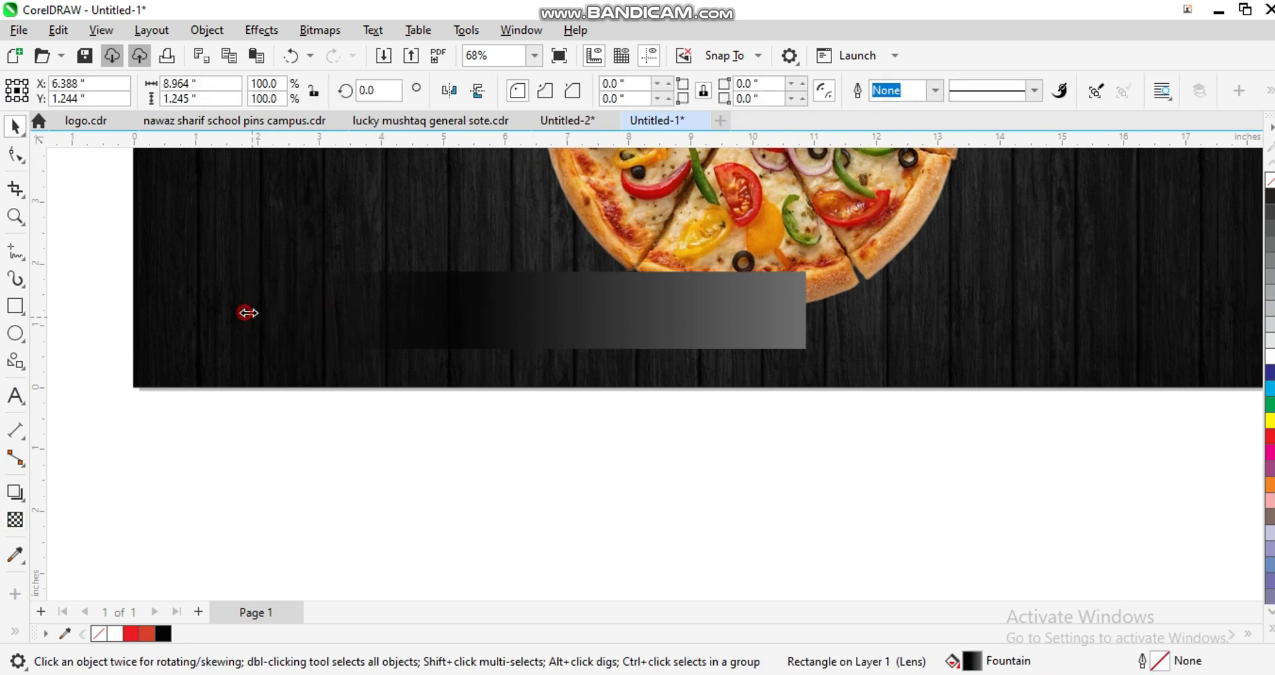
pyautogui.moveTo(247, 312); pyautogui.dragTo(891, 335)
pyautogui.scroll(-1, 795, 366)
pyautogui.keyDown('shift'); pyautogui.click(735, 336); pyautogui.keyUp('shift')
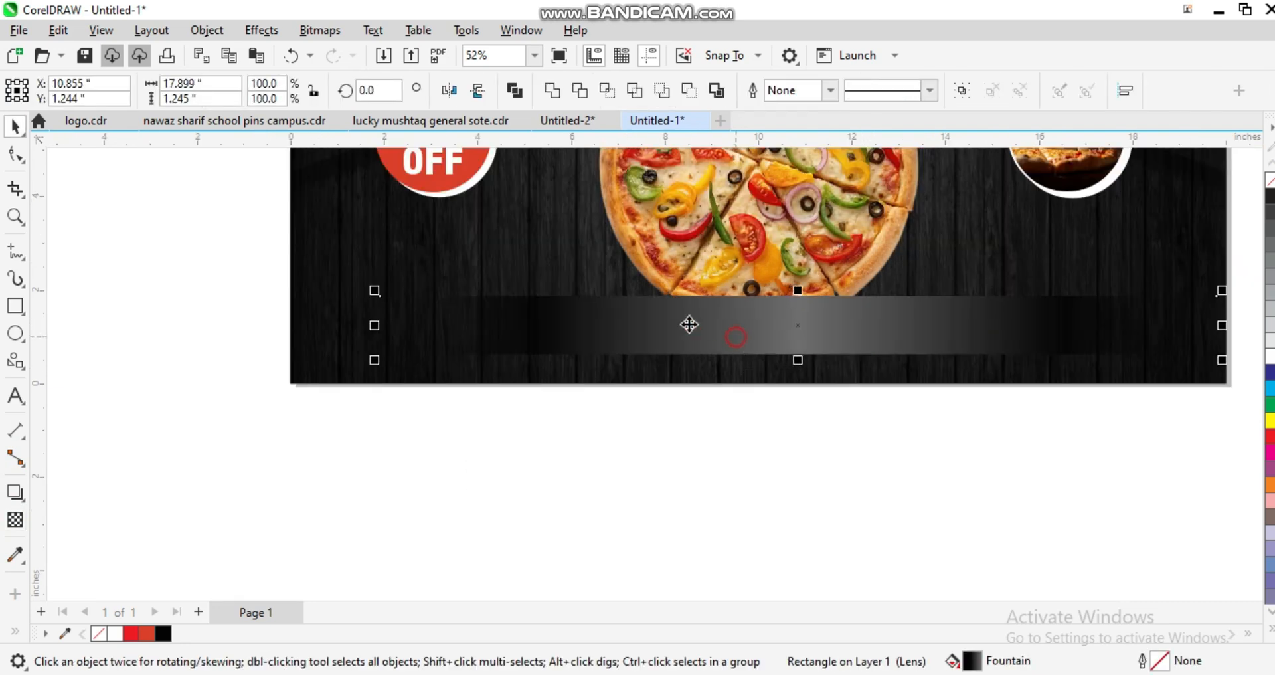
# - Group the two faded gradient halves and center the strip horizontally on the banner
pyautogui.scroll(-2, 669, 329)
pyautogui.hotkey('ctrl', 'g')
pyautogui.keyDown('shift'); pyautogui.click(961, 277); pyautogui.keyUp('shift')
pyautogui.press('c')
pyautogui.click(852, 304)
pyautogui.scroll(-3, 924, 306)
pyautogui.click(900, 287)
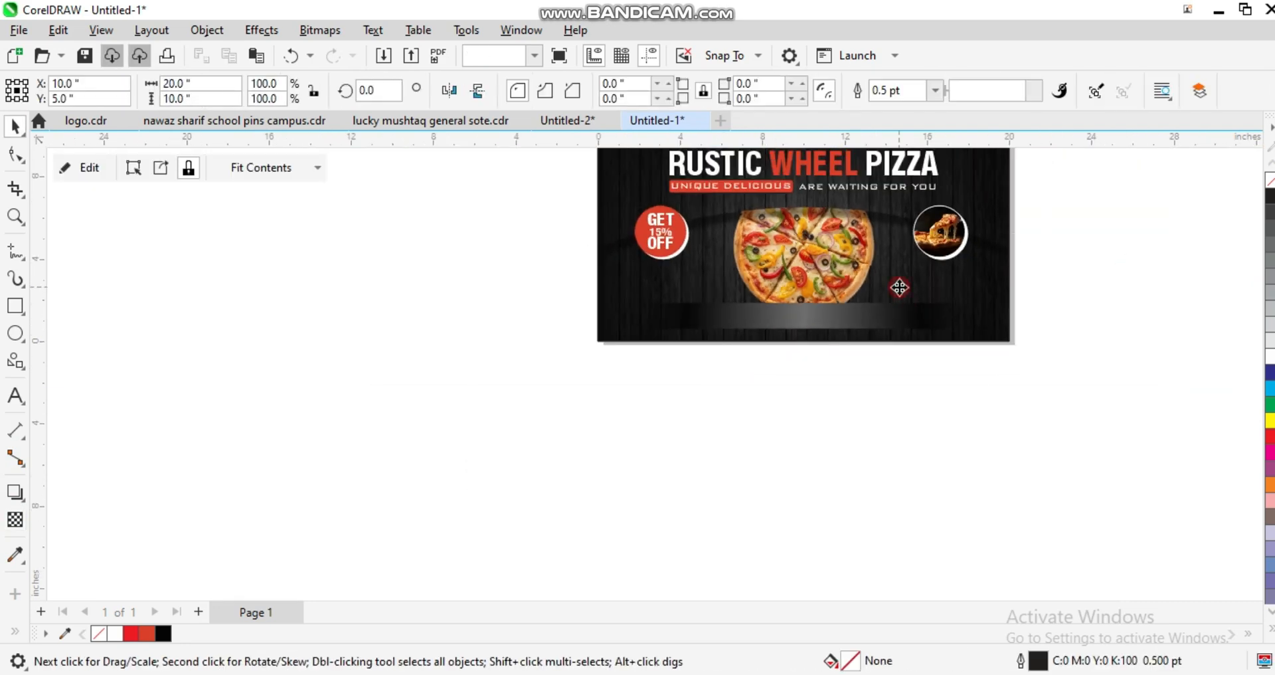
# - Add artistic text reading "FREE" and "HOME DELIVERY" on two lines in the empty area beside the banner
pyautogui.press('F4')
pyautogui.click(818, 430)
pyautogui.press('z')
pyautogui.moveTo(215, 532); pyautogui.dragTo(582, 385)
pyautogui.scroll(-2, 766, 430)
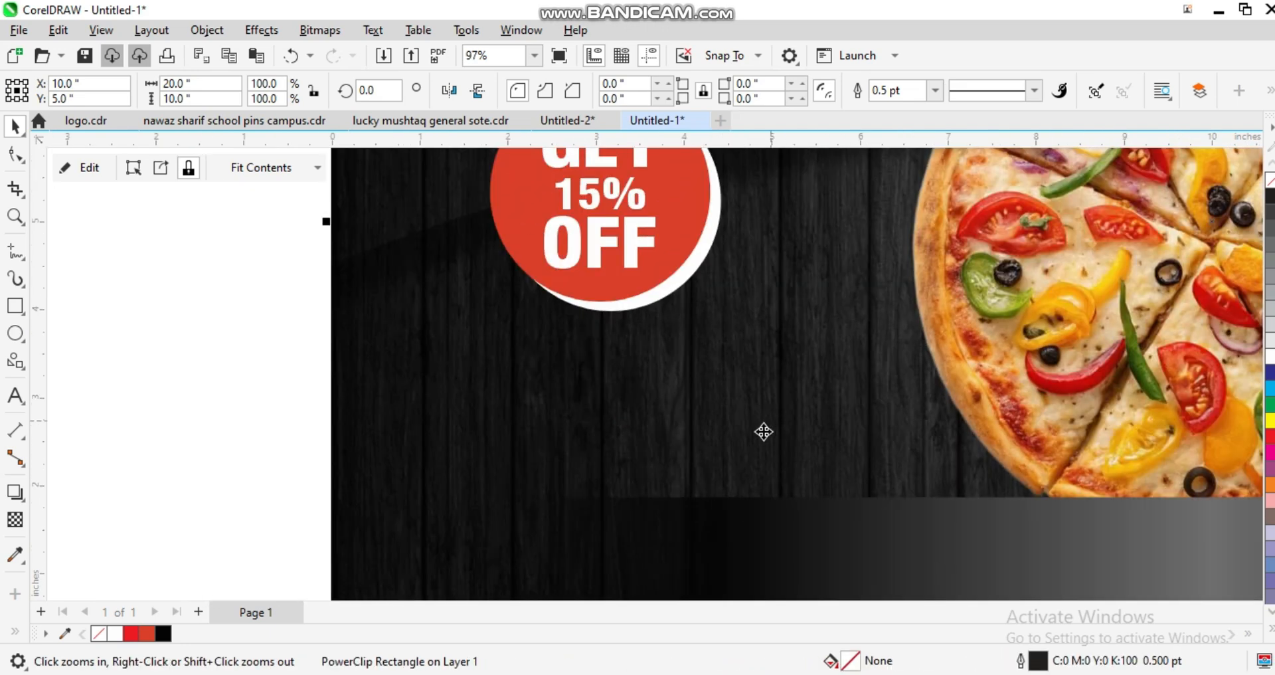
pyautogui.press('F8')
pyautogui.click(246, 449)
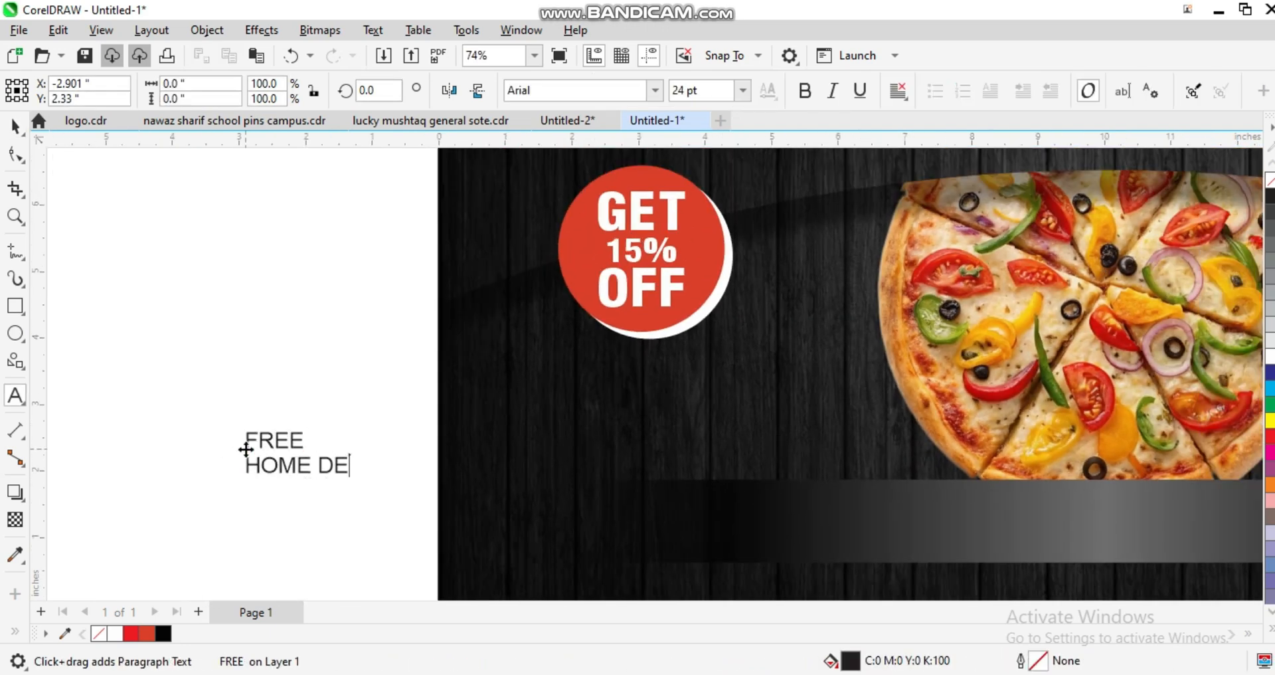
pyautogui.hotkey('ctrl', 'space')
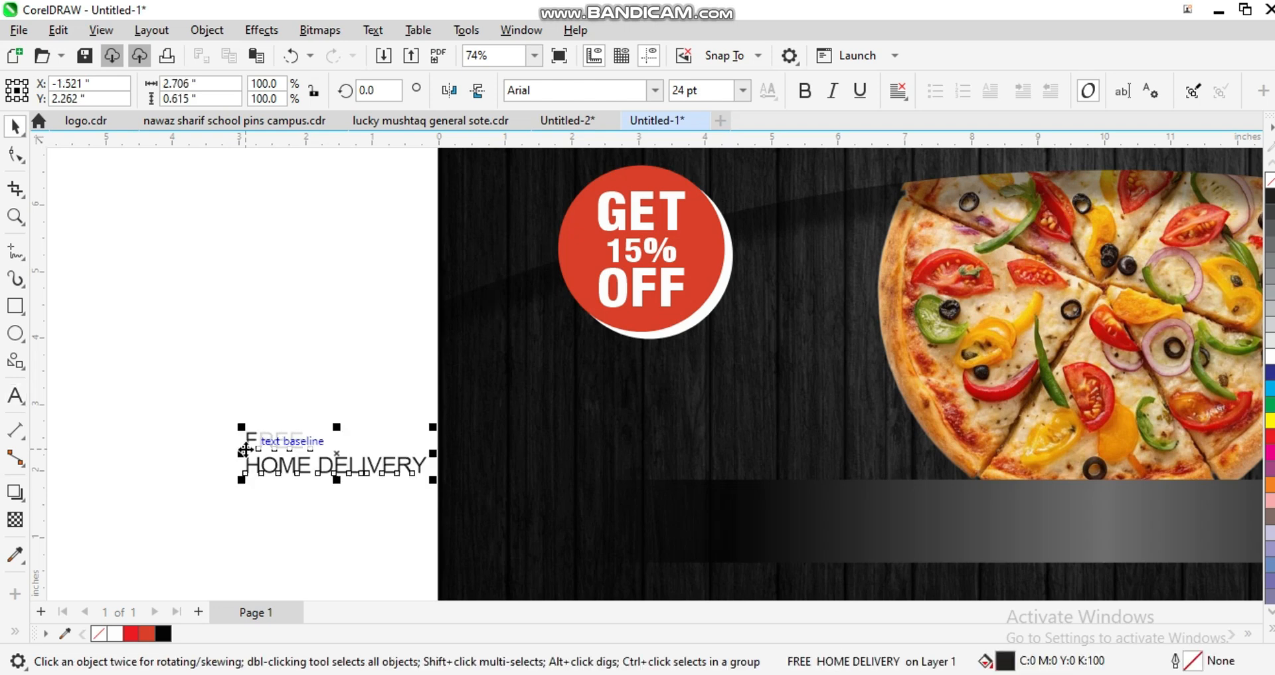
# - Separate the text into two objects, one per line, and enlarge "FREE" above "HOME DELIVERY"
pyautogui.click(194, 453)
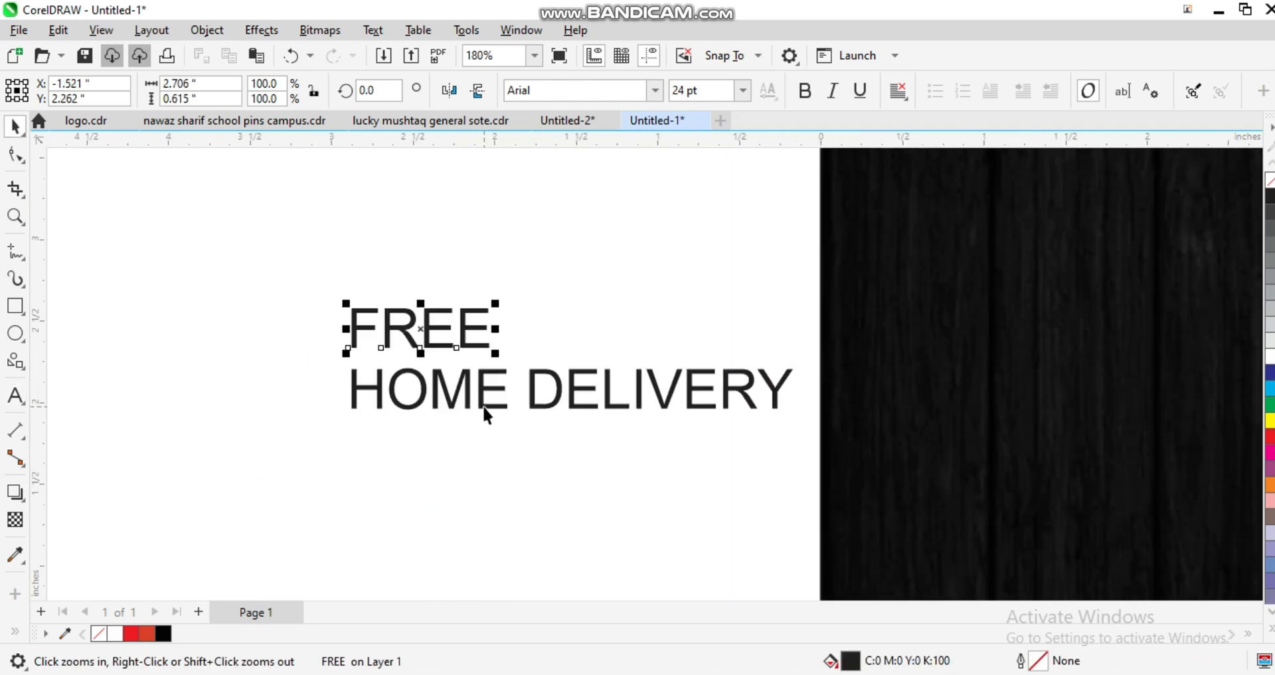
pyautogui.moveTo(546, 276); pyautogui.dragTo(340, 393)
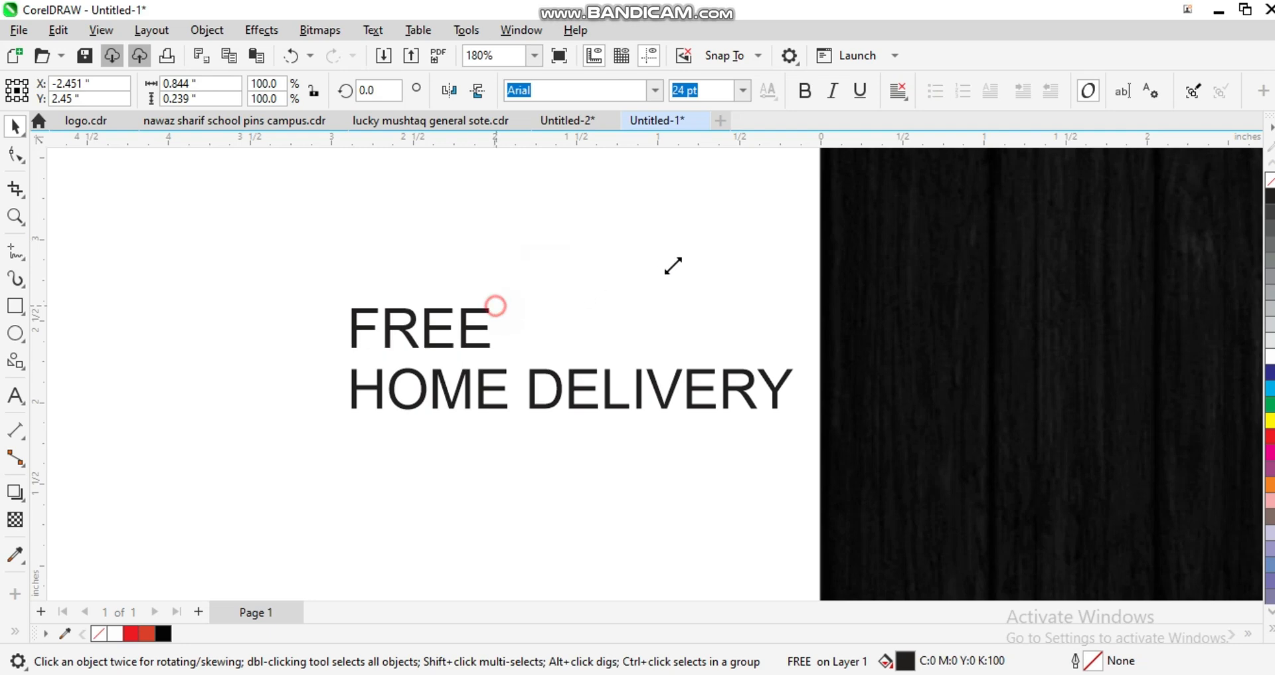
pyautogui.moveTo(656, 273); pyautogui.dragTo(642, 263)
# - Set both "FREE" and "HOME DELIVERY" in the Avengeance Mightiest Avenger font
pyautogui.keyDown('shift'); pyautogui.click(499, 397); pyautogui.keyUp('shift')
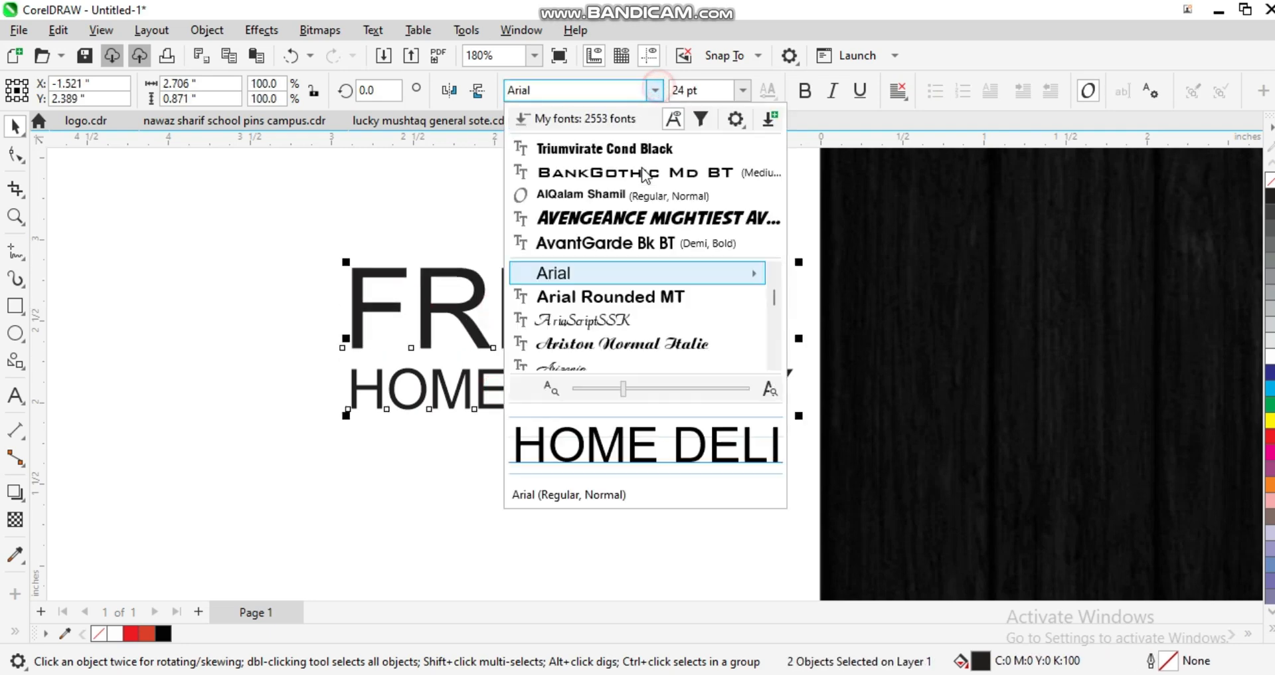
pyautogui.click(629, 219)
pyautogui.scroll(-2, 279, 387)
pyautogui.press('F2')
pyautogui.moveTo(259, 337); pyautogui.dragTo(329, 382)
pyautogui.scroll(-1, 451, 379)
# - Move both text lines onto the banner below the discount badge and scale them to about 3.47 by 1.18 inches
pyautogui.moveTo(243, 314); pyautogui.dragTo(876, 451)
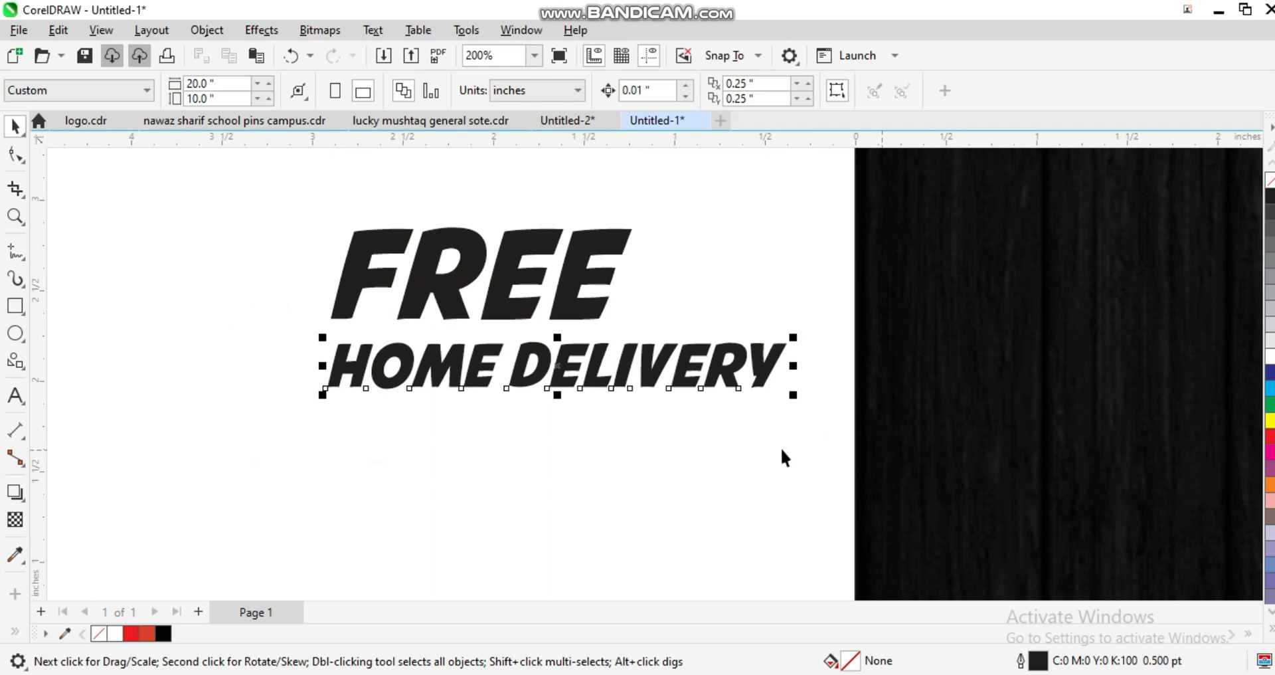
pyautogui.scroll(-1, 596, 416)
pyautogui.keyDown('shift'); pyautogui.click(517, 330); pyautogui.keyUp('shift')
pyautogui.scroll(-2, 515, 339)
pyautogui.moveTo(517, 327)
pyautogui.mouseDown()
pyautogui.moveTo(698, 365)
pyautogui.moveTo(818, 282)
pyautogui.mouseUp()
pyautogui.press('F2')
pyautogui.moveTo(772, 249); pyautogui.dragTo(961, 355)
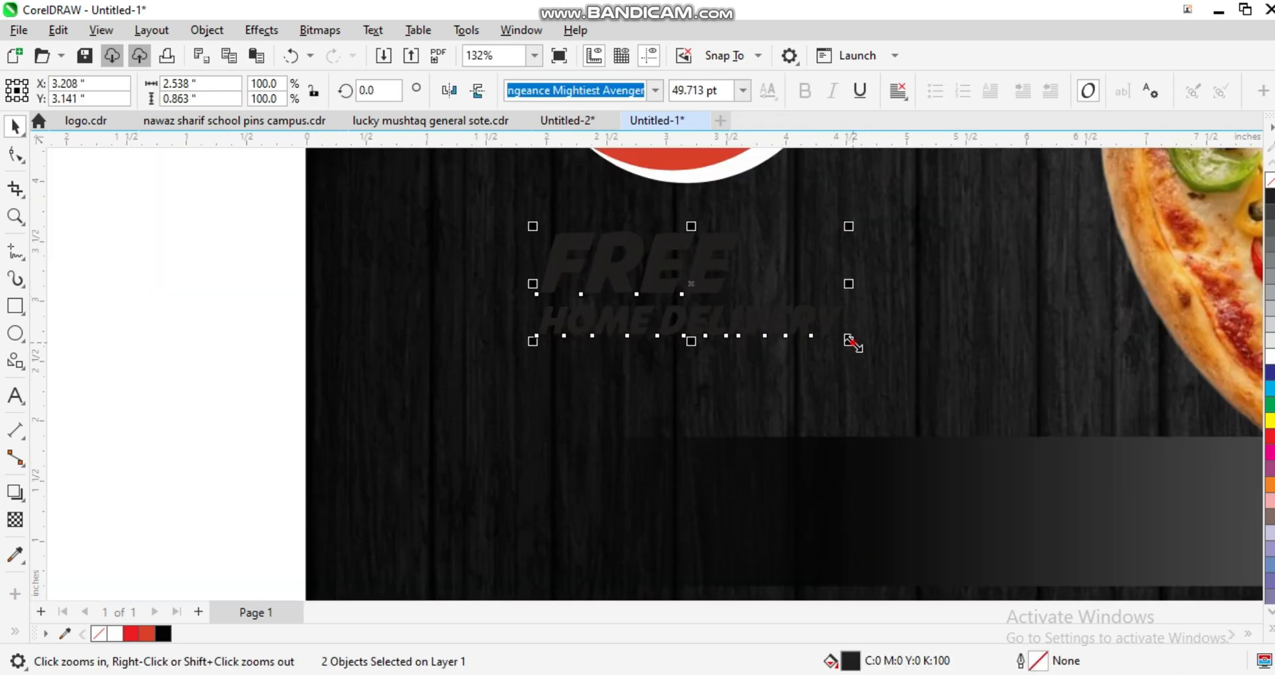
pyautogui.moveTo(786, 365); pyautogui.dragTo(864, 365)
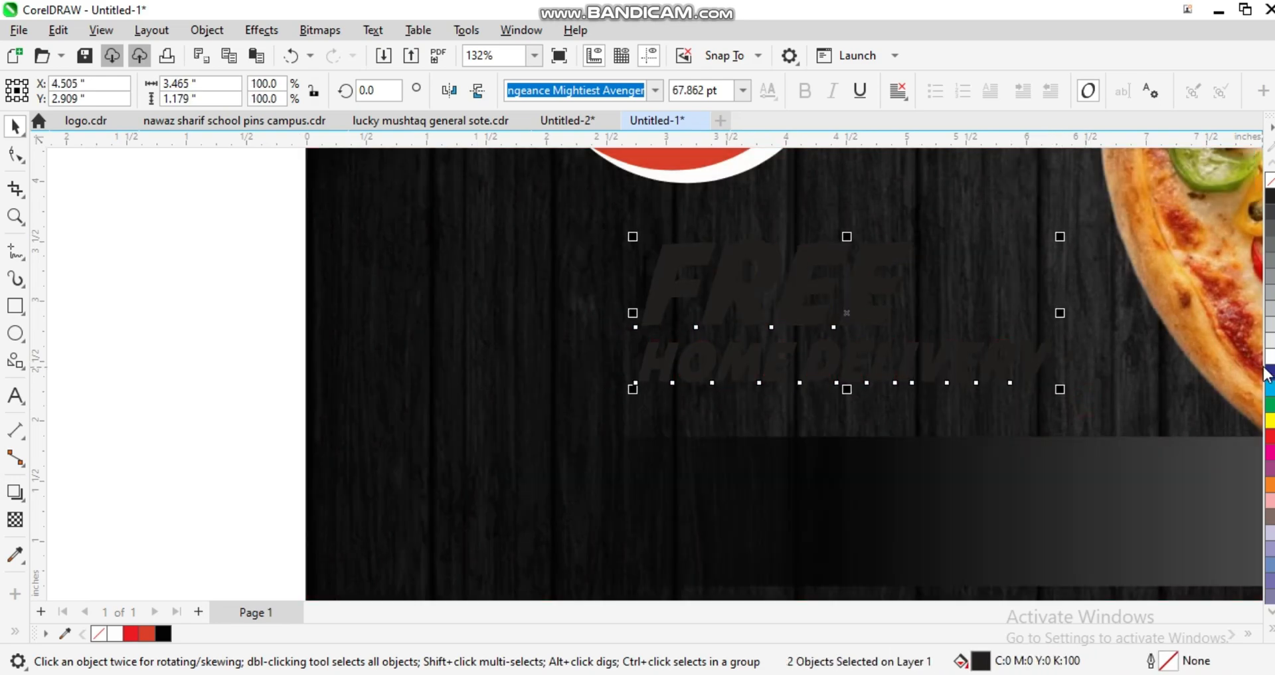
# - Fill both text lines white, with "FREE" recolored in the badge's orange-red
pyautogui.click(1268, 359)
pyautogui.scroll(-1, 843, 353)
pyautogui.click(800, 392)
pyautogui.click(821, 309)
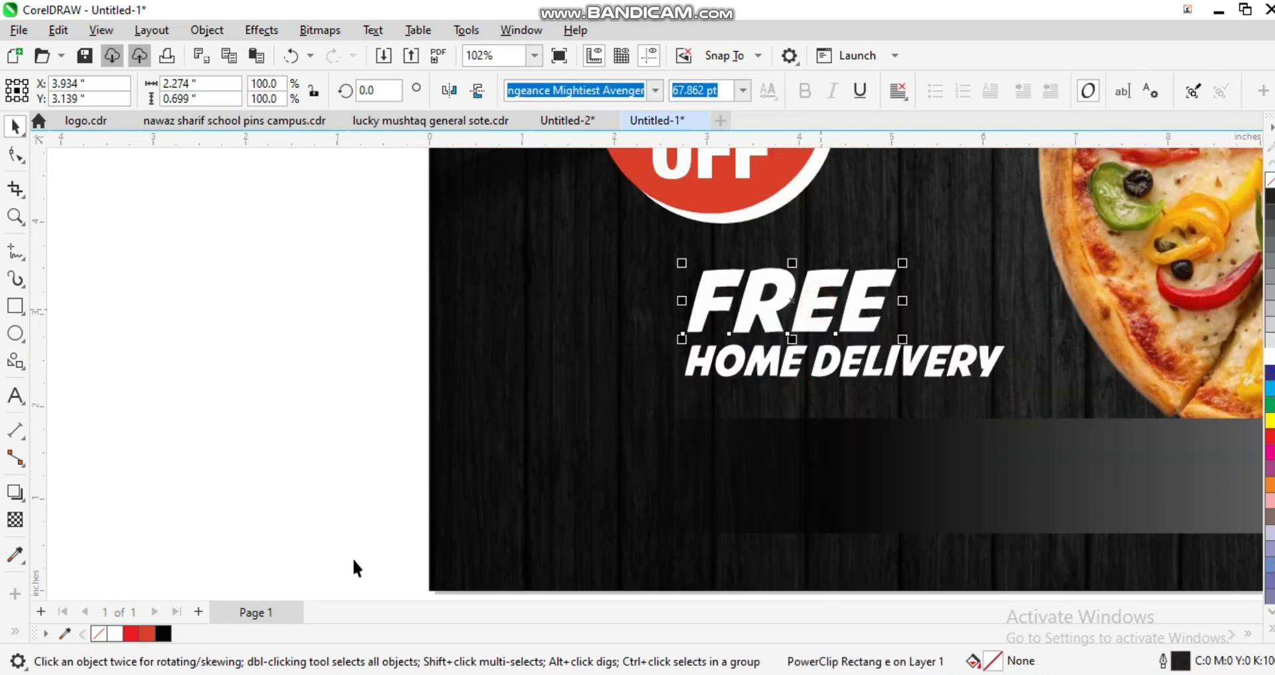
pyautogui.click(149, 633)
pyautogui.click(276, 336)
# - Import the scooter delivery man image from the psd\icon folder and place it about 1.47 inches square beside "FREE HOME DELIVERY"
pyautogui.scroll(-4, 335, 294)
pyautogui.press('F2')
pyautogui.moveTo(381, 250); pyautogui.dragTo(758, 387)
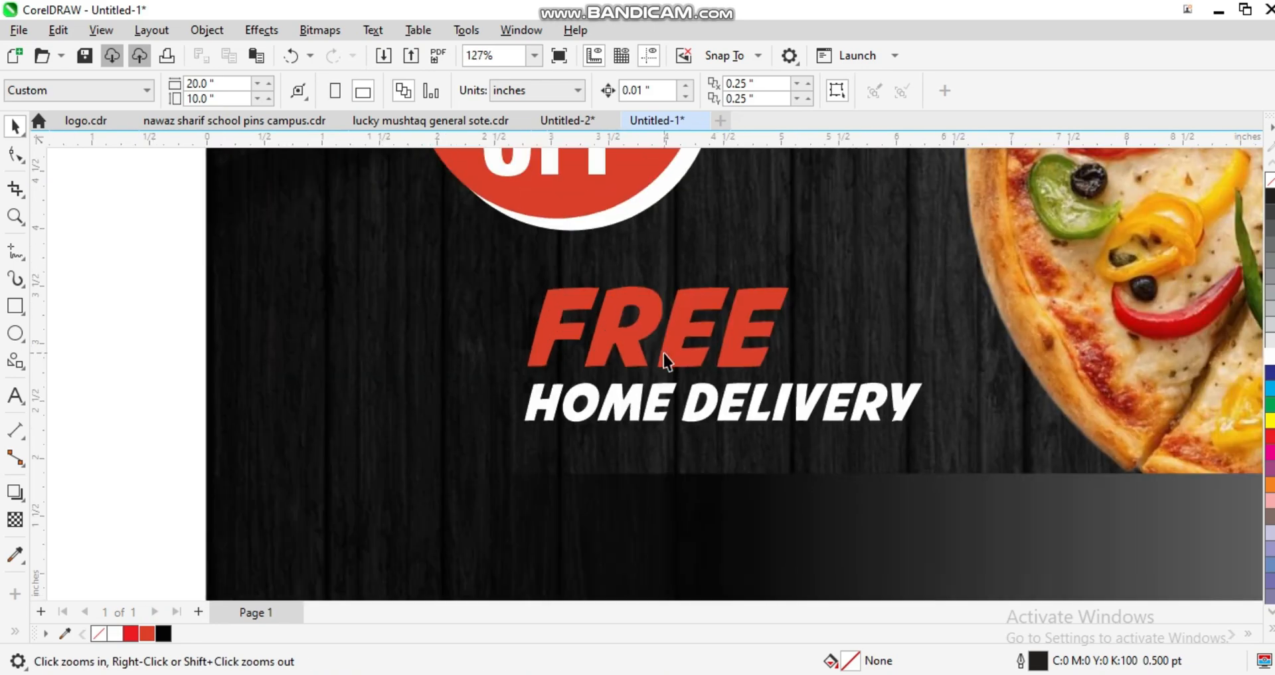
pyautogui.hotkey('ctrl', 'i')
pyautogui.click(86, 485)
pyautogui.doubleClick(319, 273)
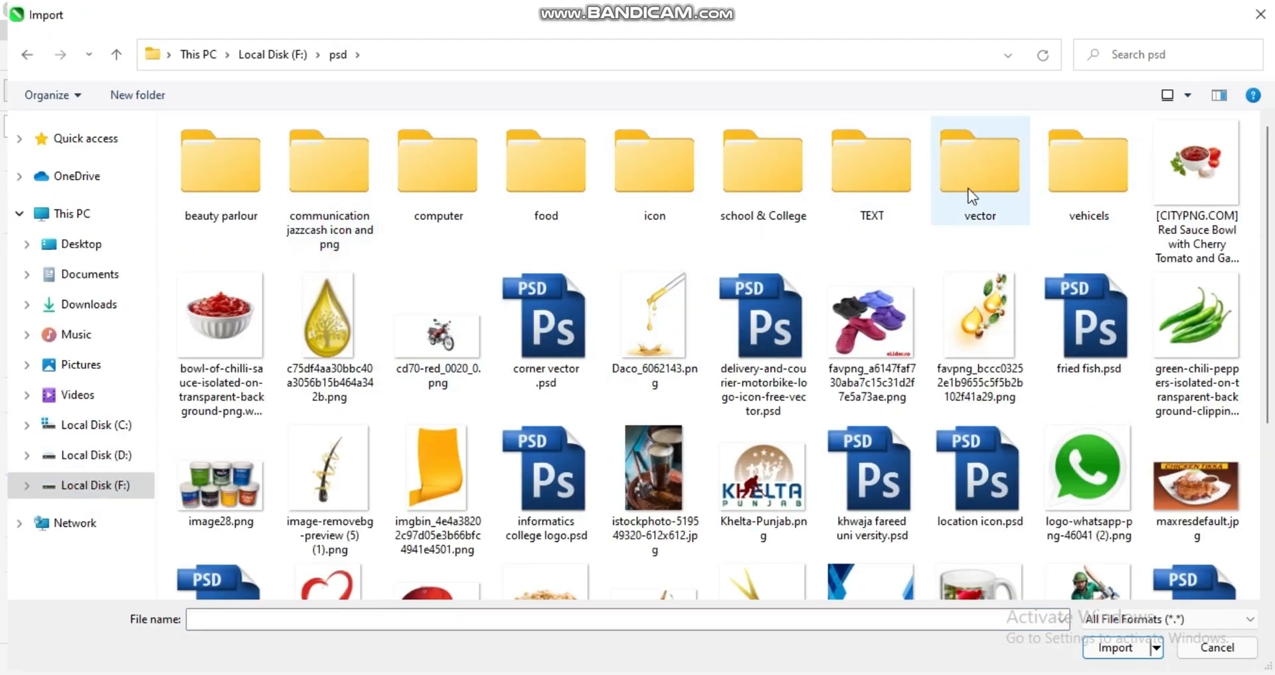
pyautogui.doubleClick(684, 172)
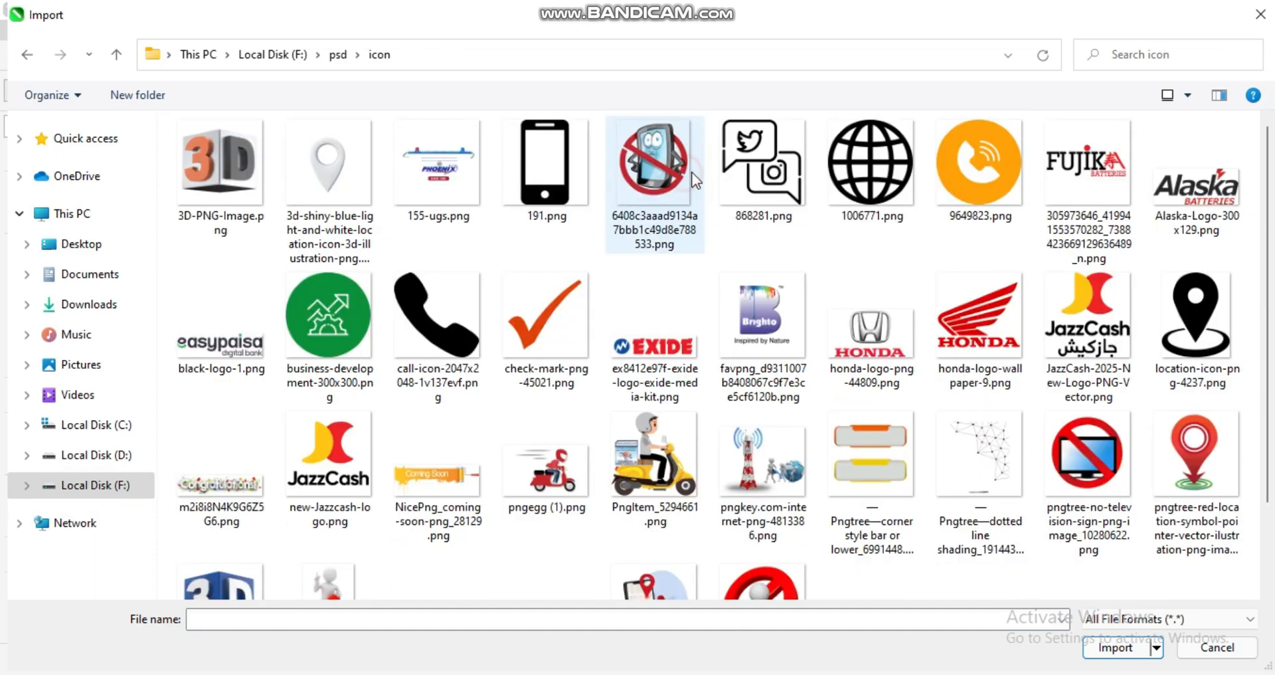
pyautogui.scroll(-2, 515, 401)
pyautogui.doubleClick(635, 483)
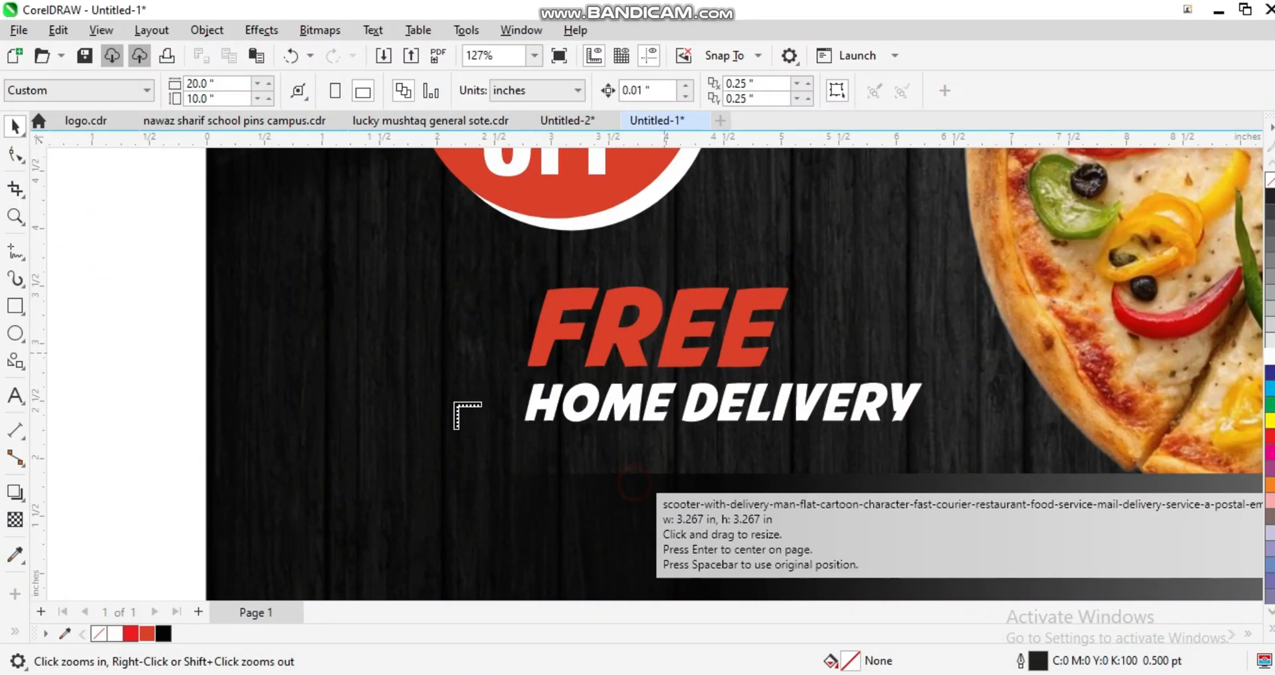
pyautogui.moveTo(306, 233); pyautogui.dragTo(554, 468)
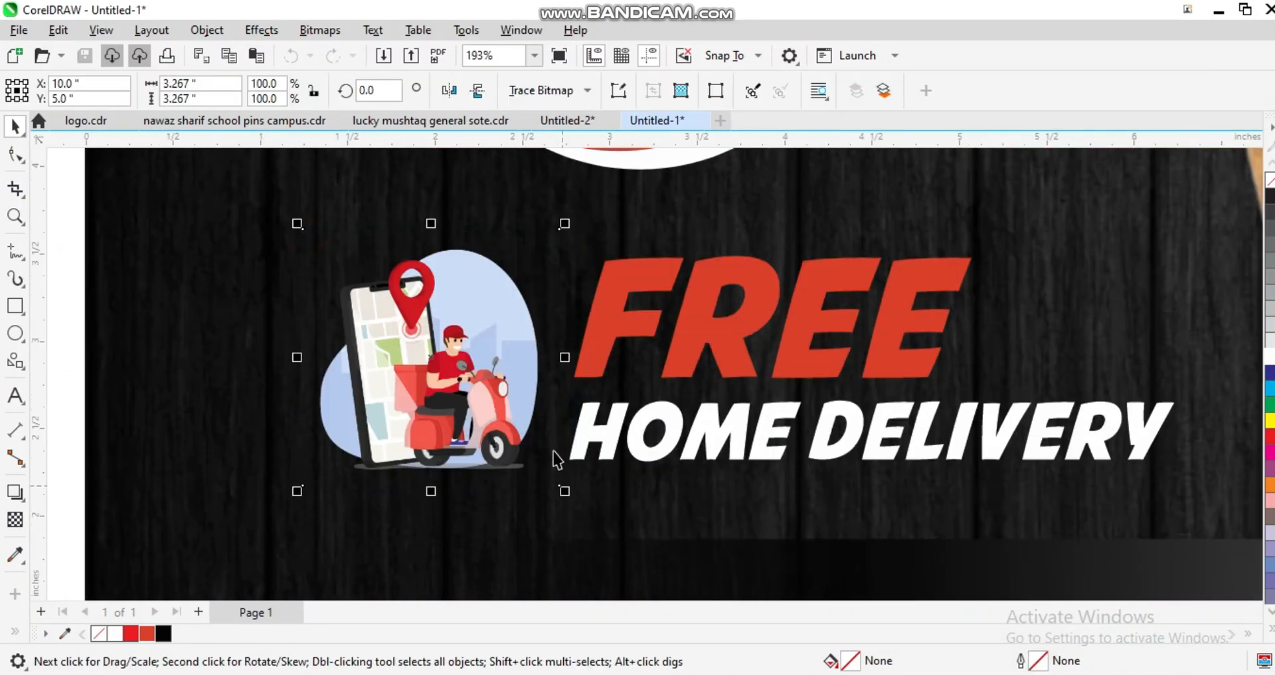
# - Nudge the scooter image into position and group it with the "FREE HOME DELIVERY" text below the badge
pyautogui.scroll(-2, 554, 468)
pyautogui.scroll(-1, 505, 406)
pyautogui.press('Left')
pyautogui.keyDown('shift'); pyautogui.click(611, 369); pyautogui.keyUp('shift')
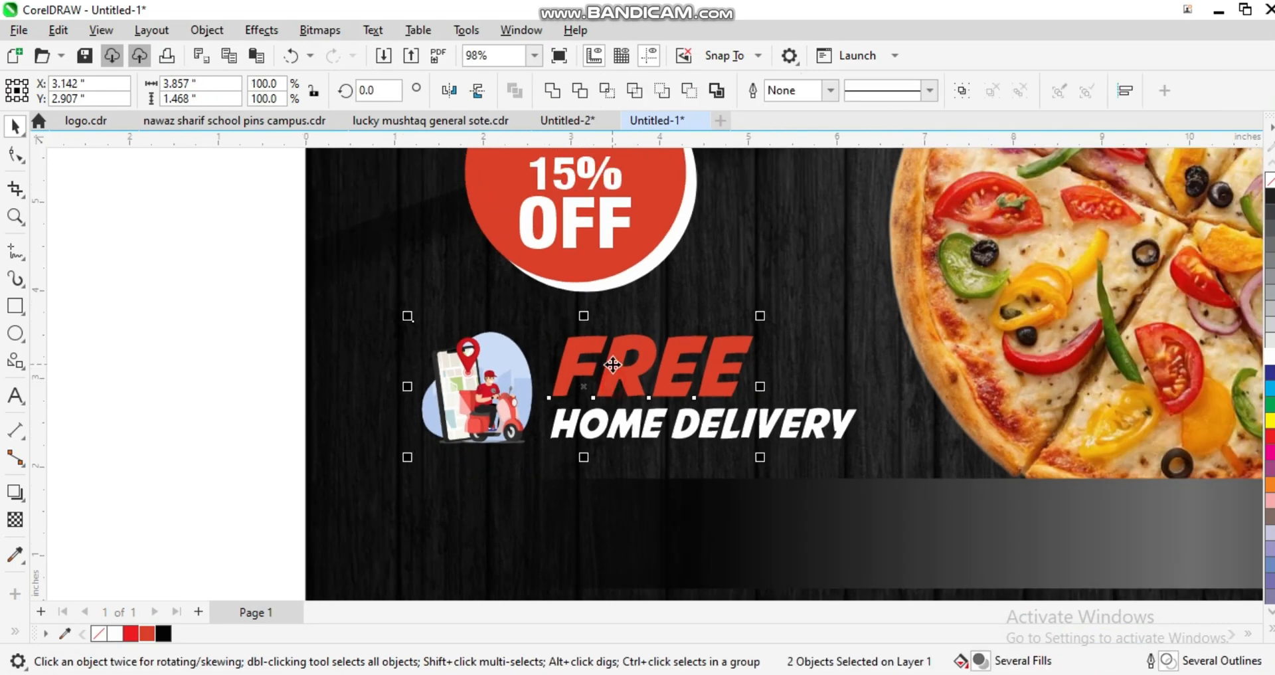
pyautogui.scroll(-2, 608, 365)
pyautogui.hotkey('ctrl', 'g')
pyautogui.moveTo(341, 323); pyautogui.dragTo(836, 425)
pyautogui.scroll(-2, 653, 384)
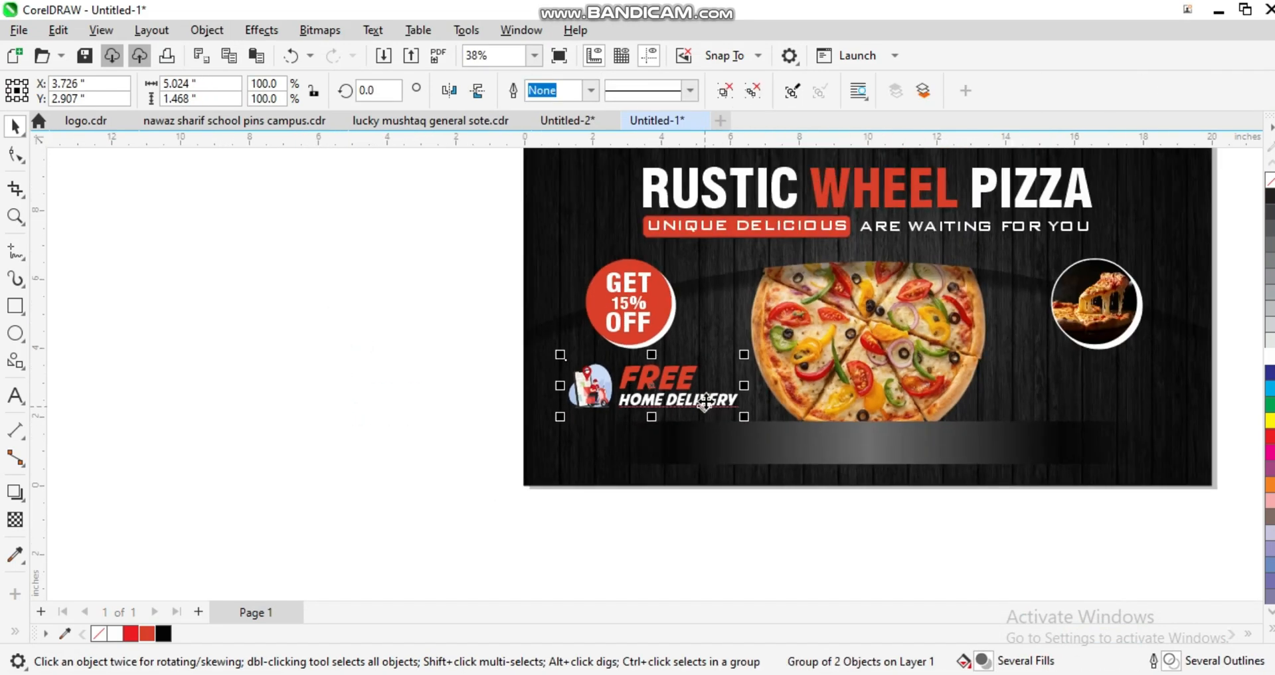
pyautogui.scroll(4, 651, 389)
pyautogui.scroll(-5, 651, 391)
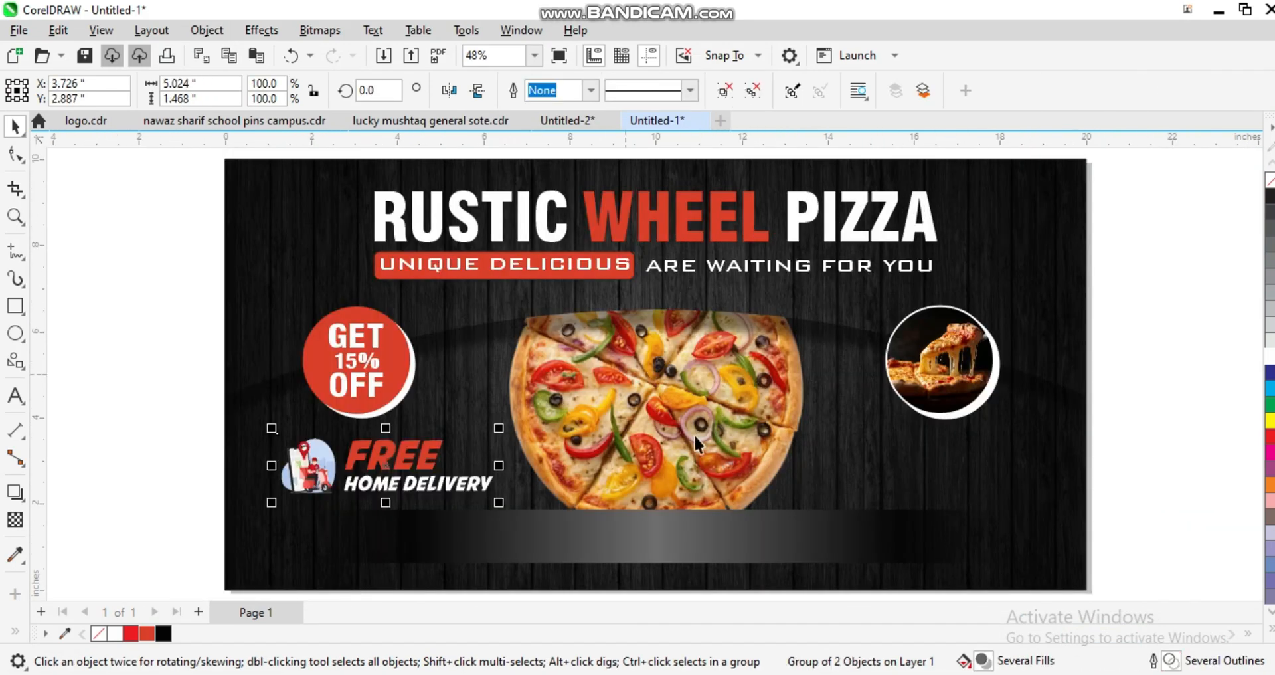
# - Switch to the browser and copy the quote "You better cut the pizza in four pieces because I am not hungry enough to eat six."
pyautogui.click(774, 444)
pyautogui.press('F2')
pyautogui.moveTo(717, 362); pyautogui.dragTo(1016, 515)
pyautogui.scroll(-3, 708, 470)
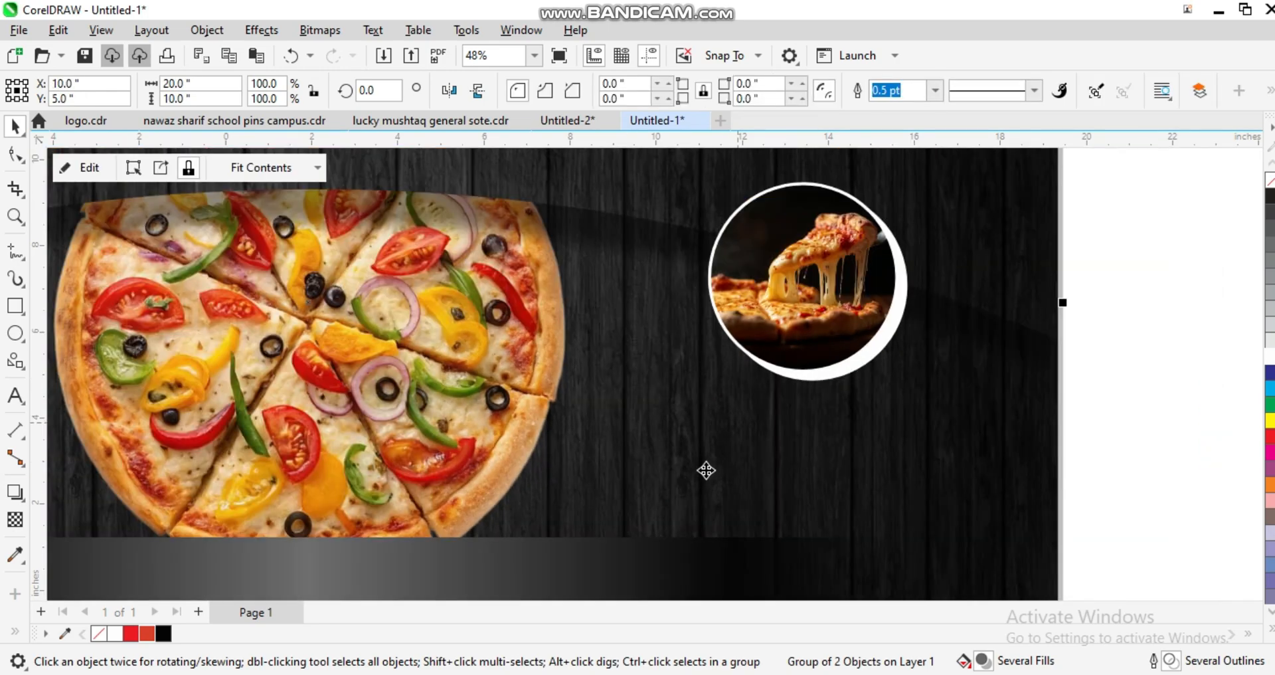
pyautogui.click(711, 470)
pyautogui.press('F4')
pyautogui.hotkey('alt', 'Tab')
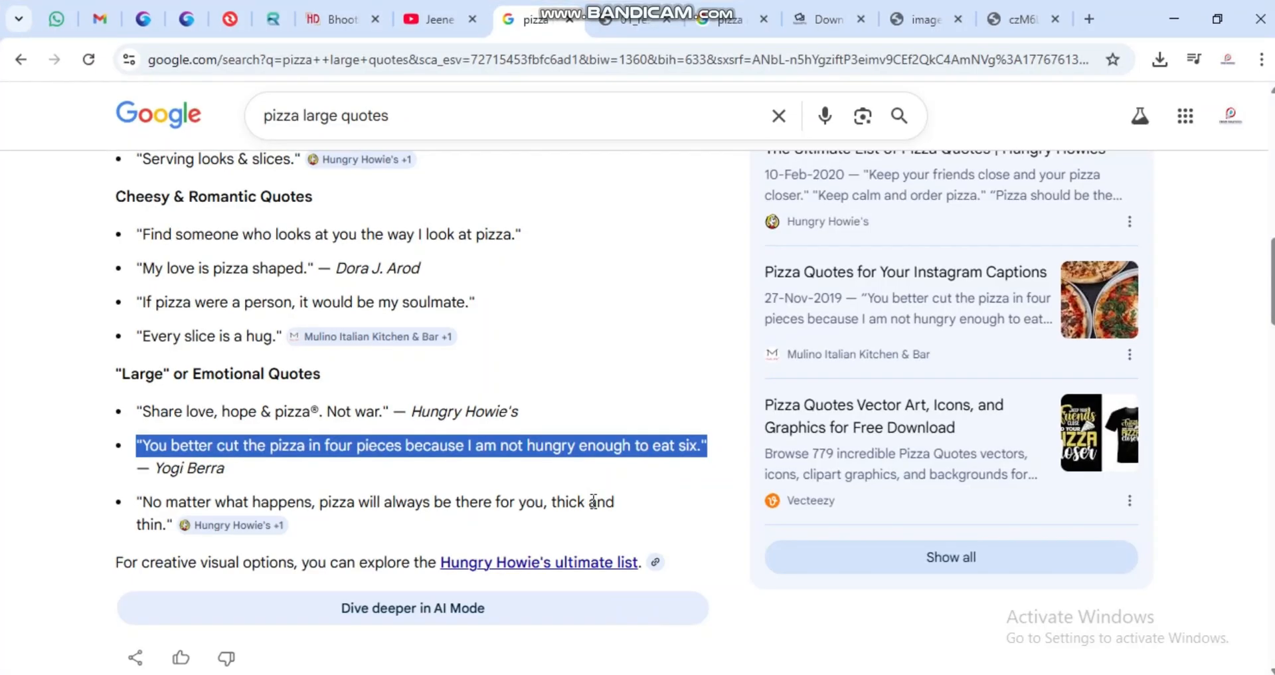
pyautogui.rightClick(468, 470)
pyautogui.click(527, 464)
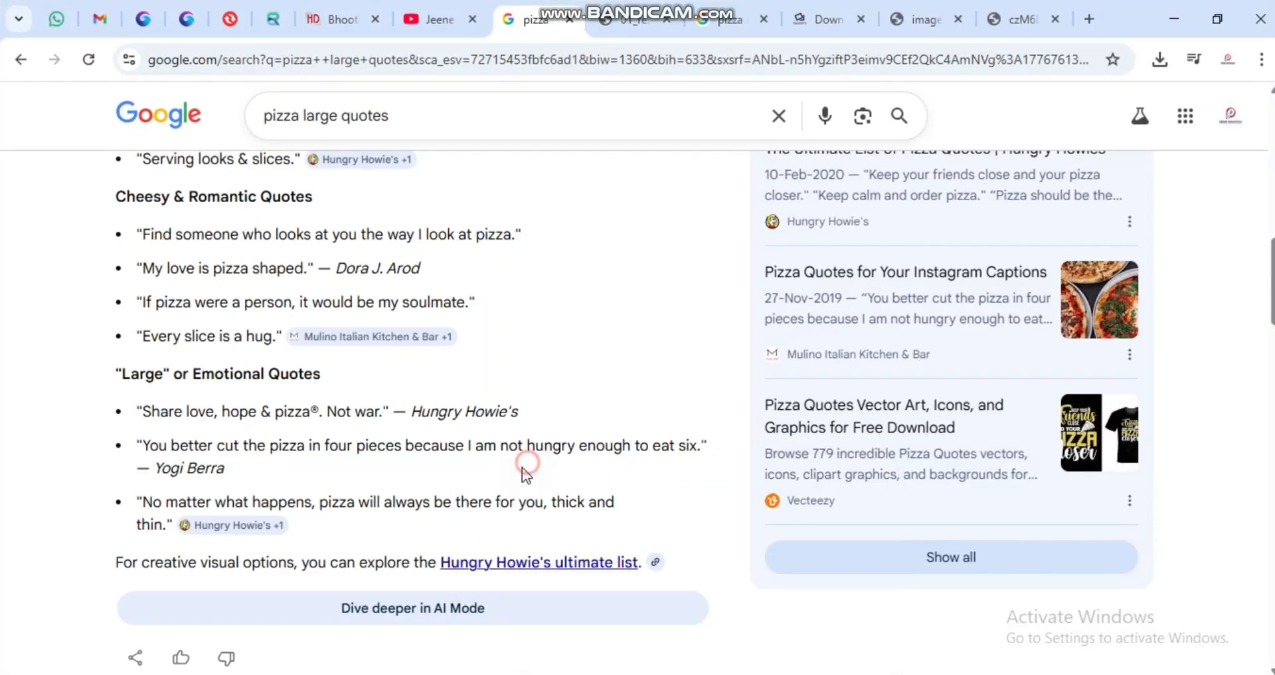
pyautogui.tripleClick(493, 446)
pyautogui.rightClick(365, 451)
pyautogui.click(450, 472)
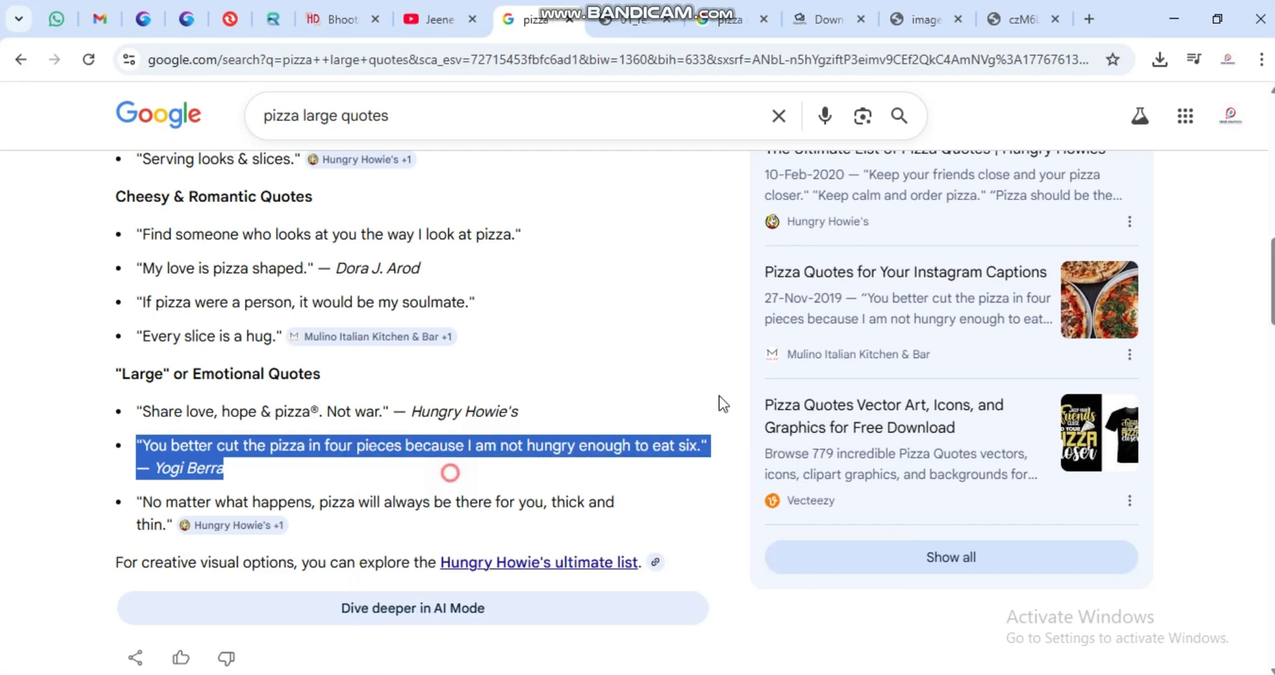
# - Return to CorelDRAW, paste the pizza quote as artistic text beside the banner and remove its attribution
pyautogui.click(1171, 9)
pyautogui.scroll(-2, 954, 489)
pyautogui.scroll(3, 954, 488)
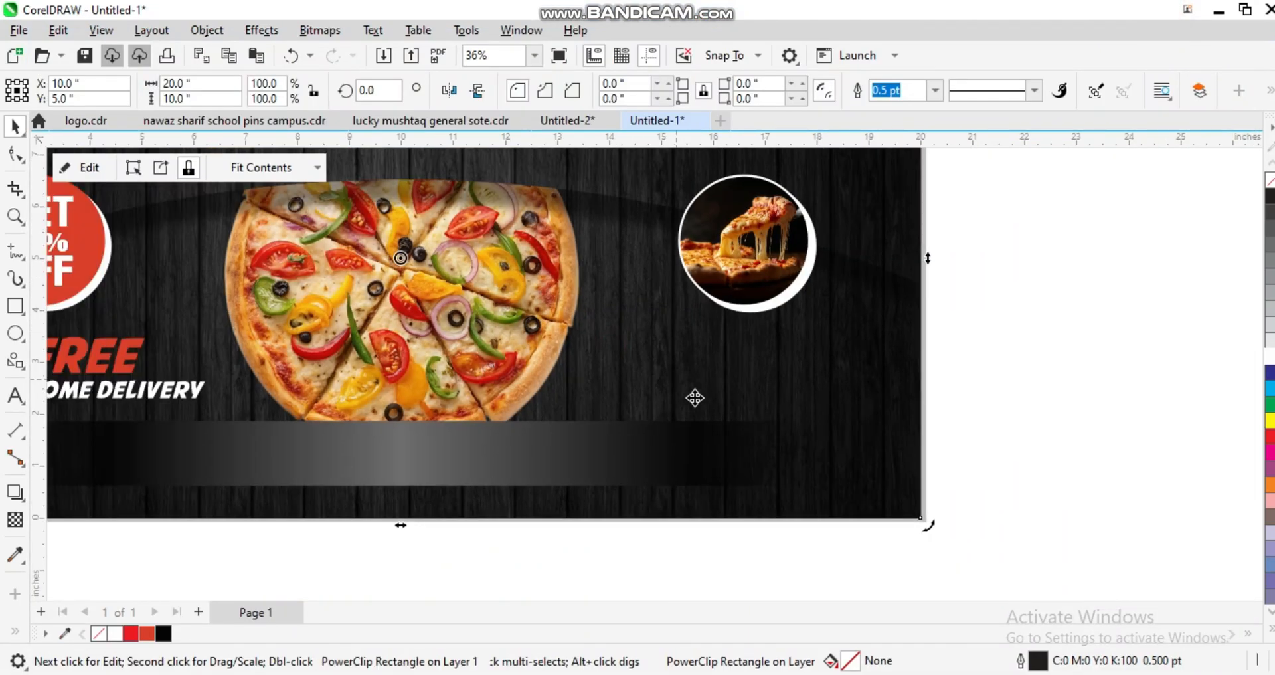
pyautogui.scroll(-1, 954, 445)
pyautogui.click(954, 445)
pyautogui.hotkey('ctrl', 'space')
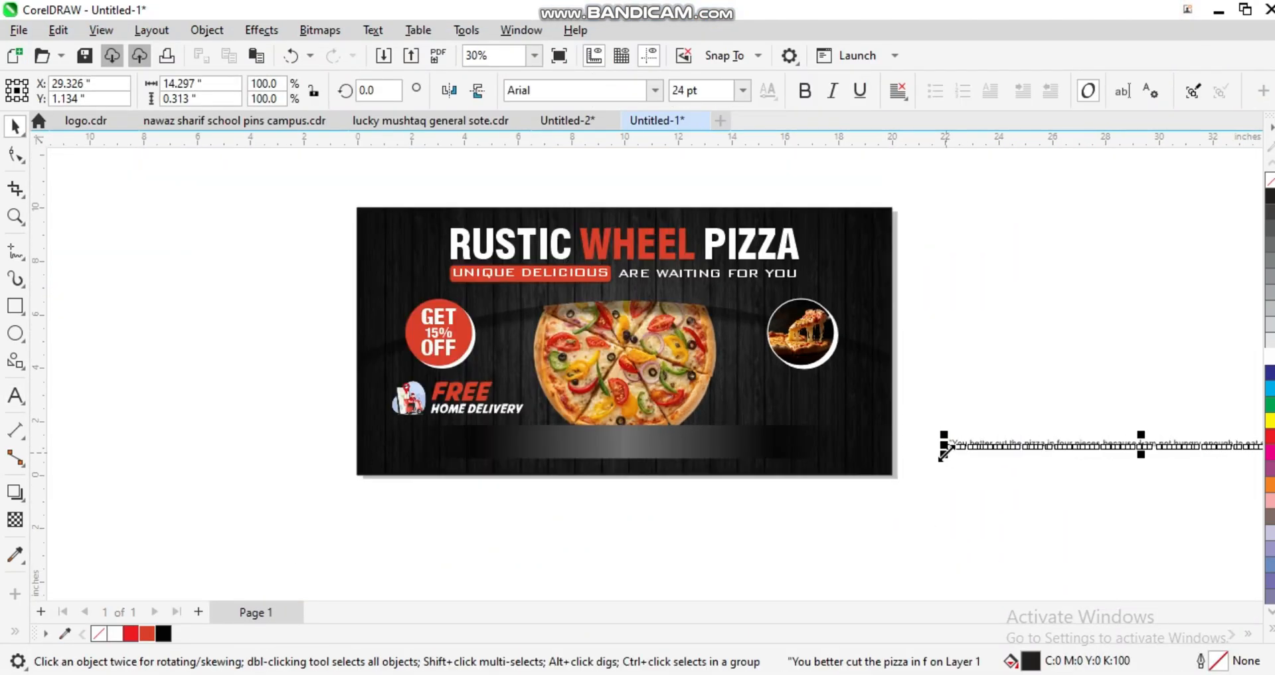
pyautogui.hotkey('shift', 'F2')
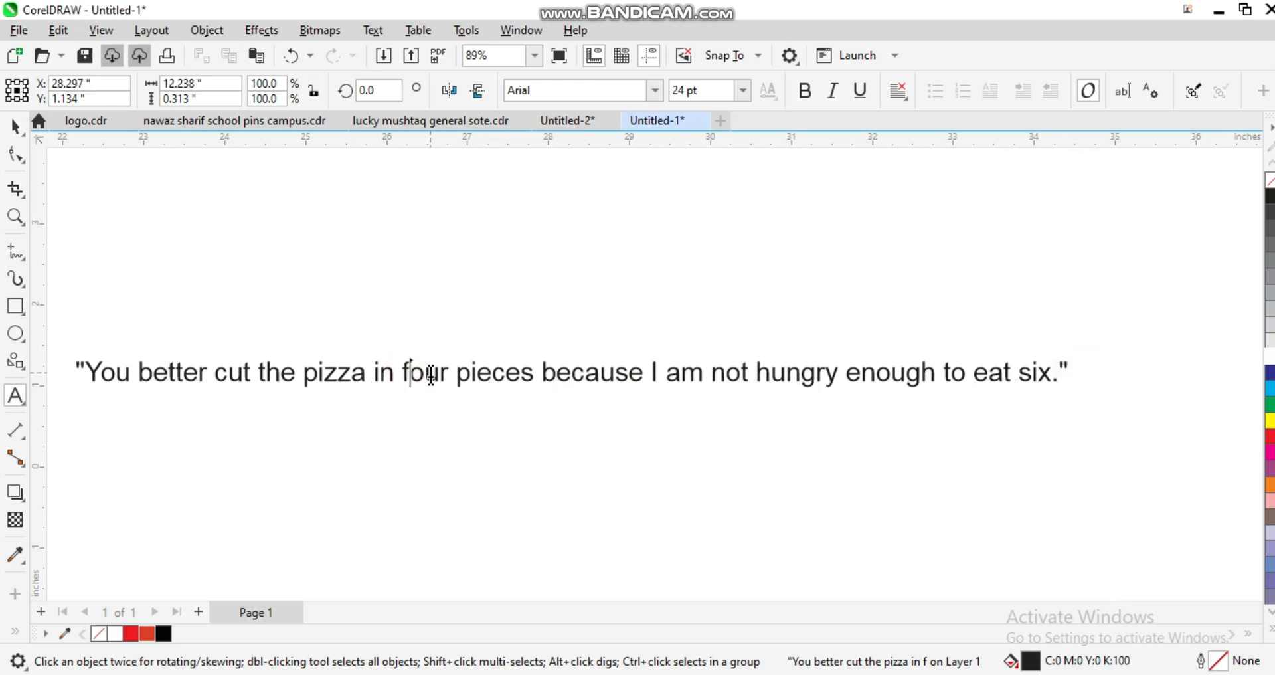
# - Break the quote into three lines, after "pizza in" and after "I am"
pyautogui.press('Return')
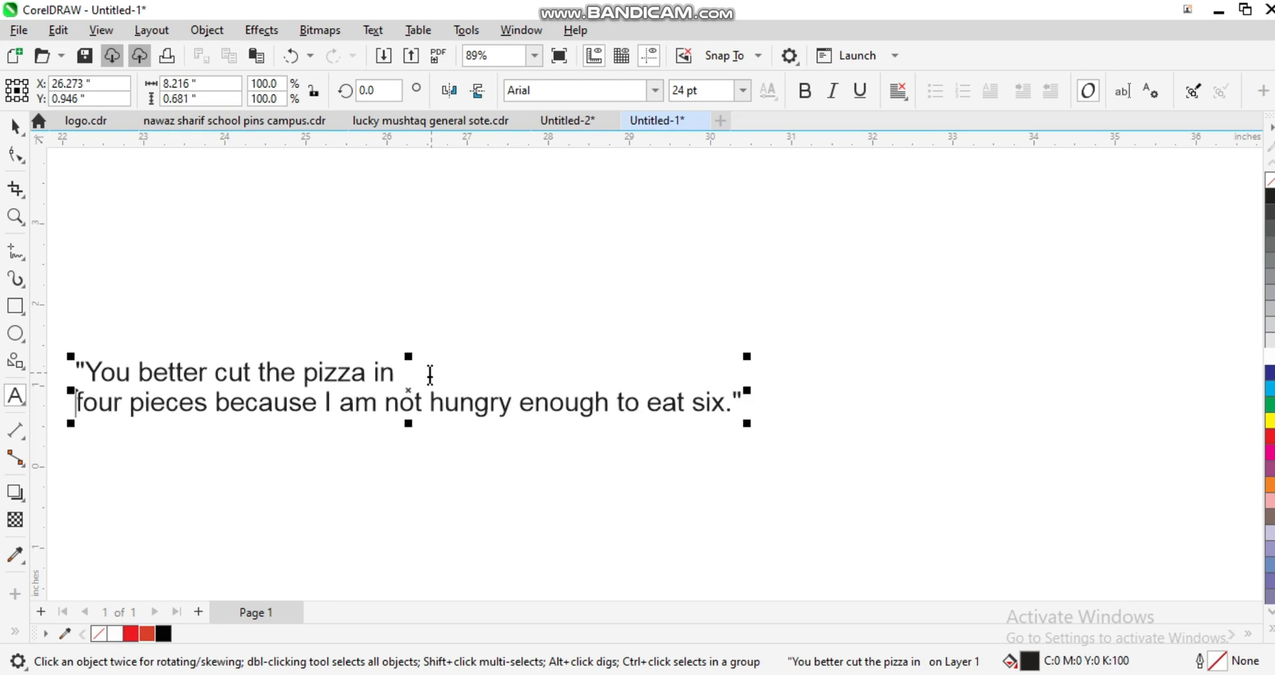
pyautogui.click(388, 403)
pyautogui.press('Return')
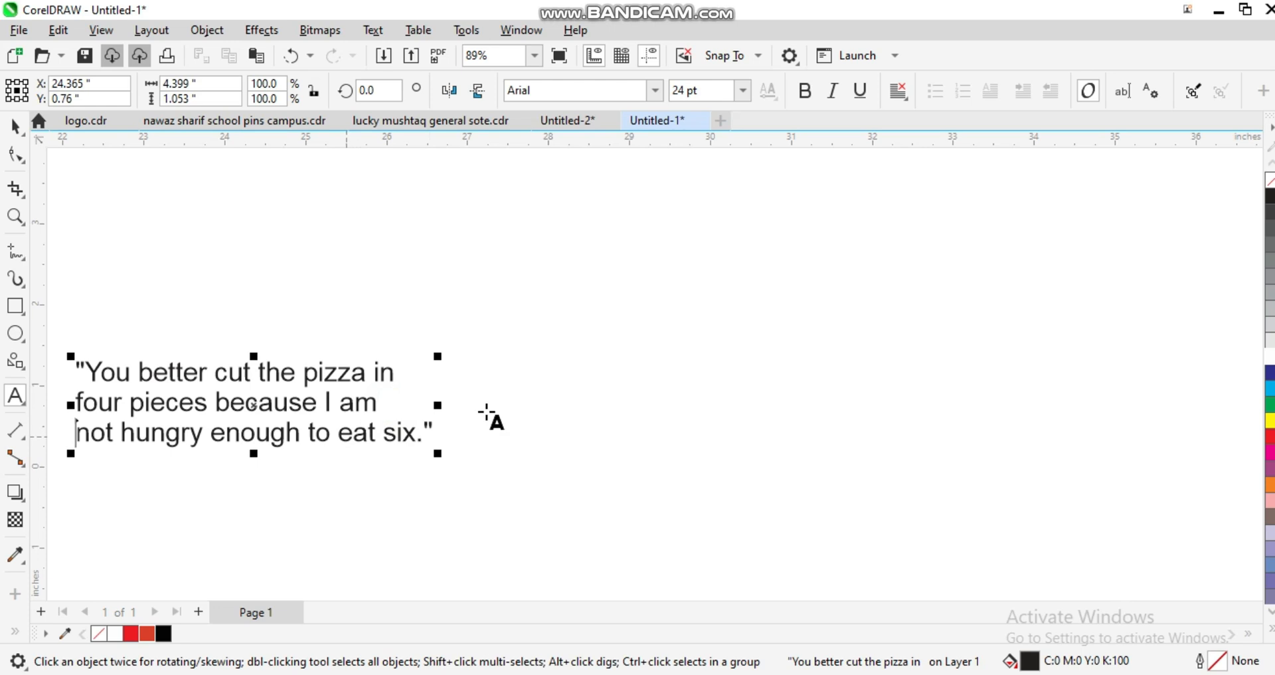
pyautogui.scroll(-2, 487, 412)
# - Center-align the quote and set it in the AlQalam Shamil font
pyautogui.hotkey('shift', 'F2')
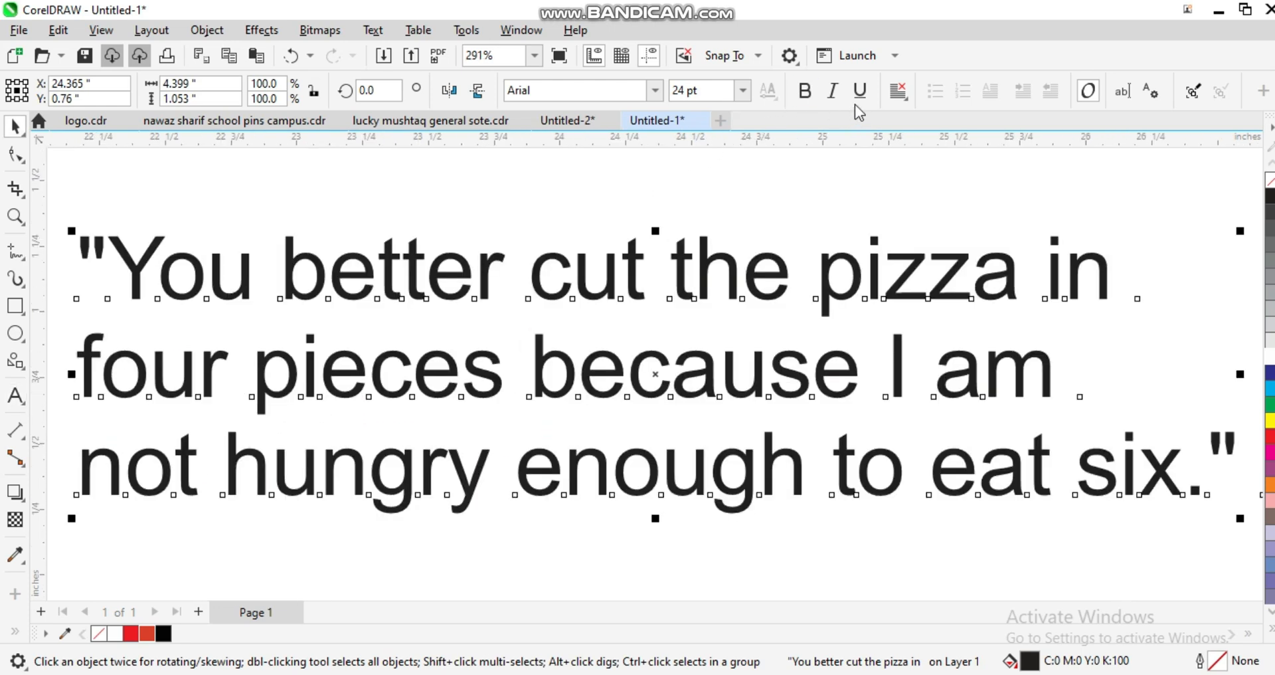
pyautogui.click(860, 90)
pyautogui.click(899, 90)
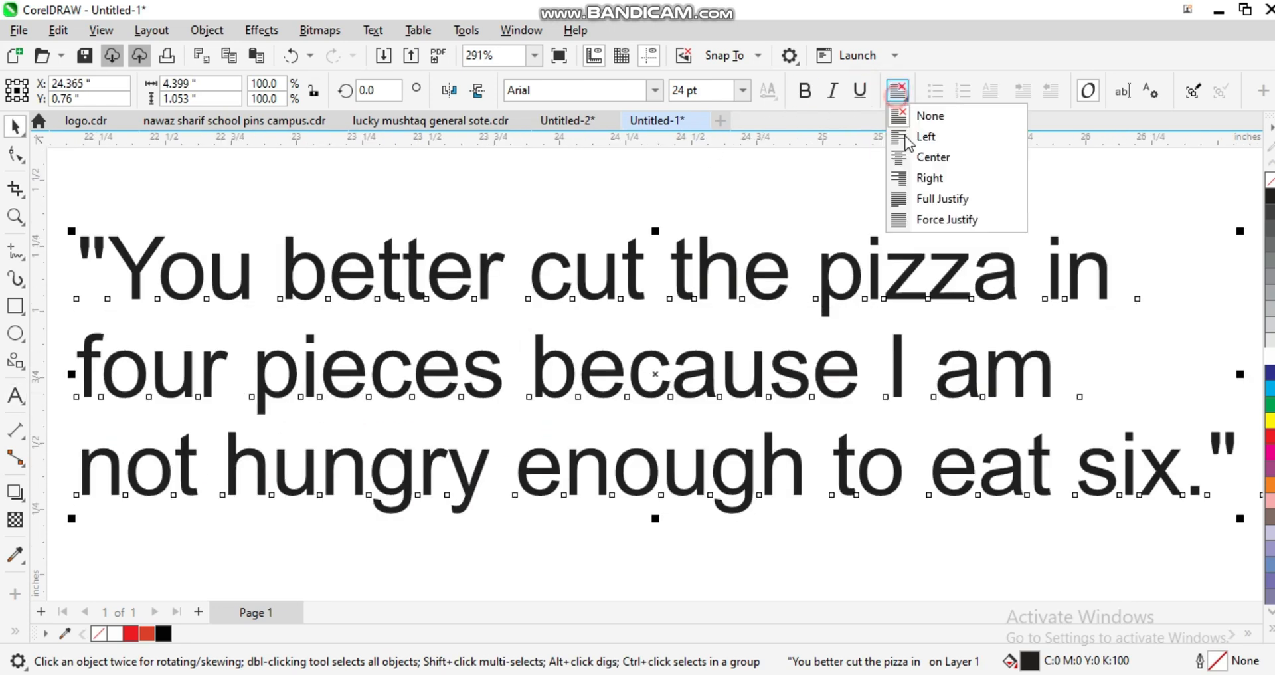
pyautogui.click(913, 157)
pyautogui.click(655, 91)
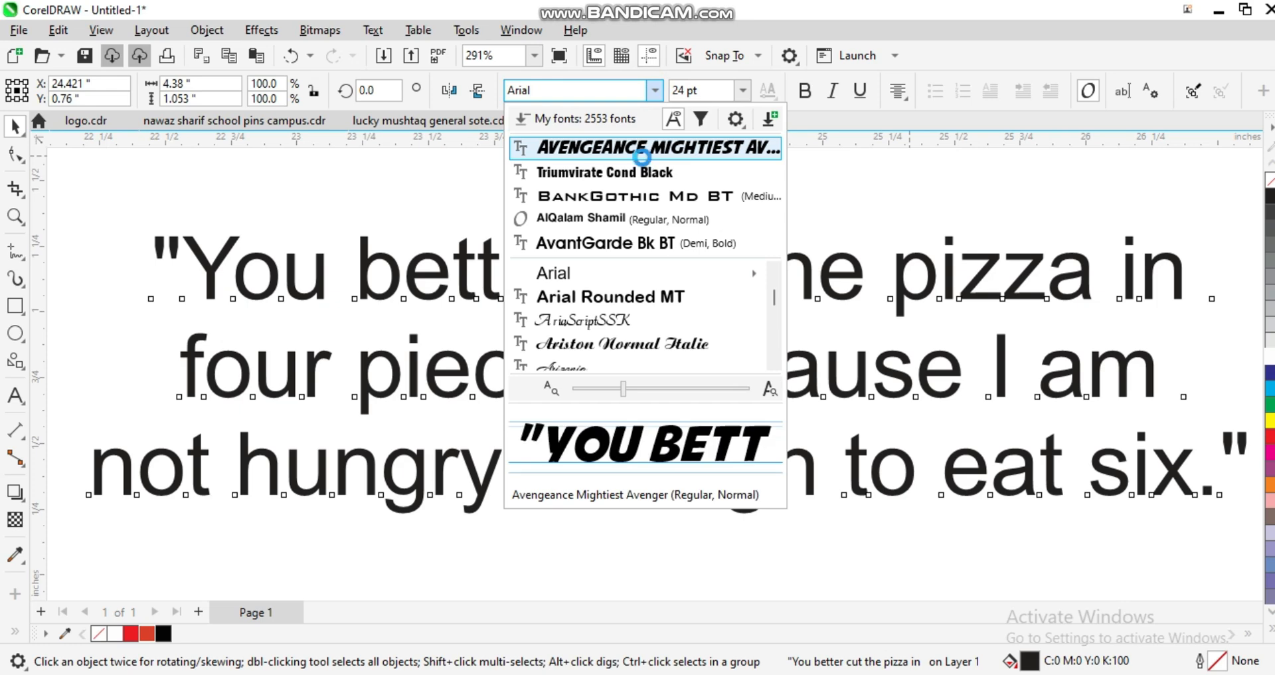
pyautogui.click(644, 224)
# - Tighten the line spacing of the three-line quote
pyautogui.scroll(-1, 688, 305)
pyautogui.press('F10')
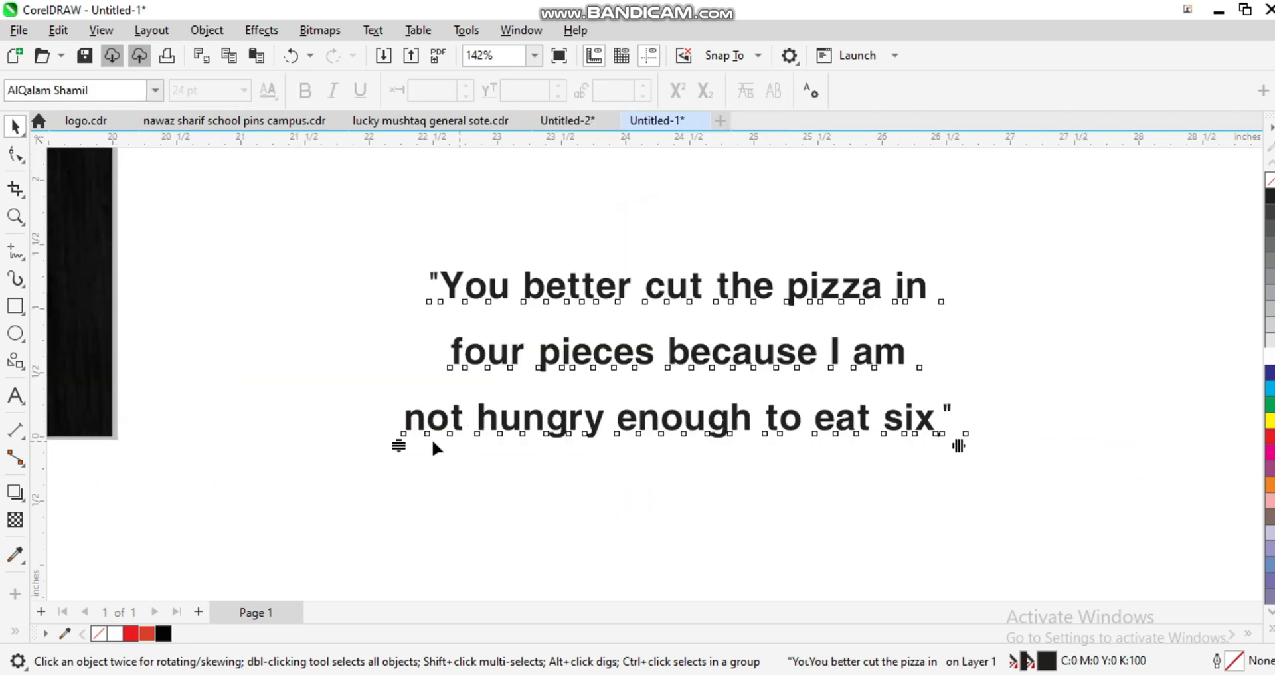
pyautogui.moveTo(400, 440); pyautogui.dragTo(411, 372)
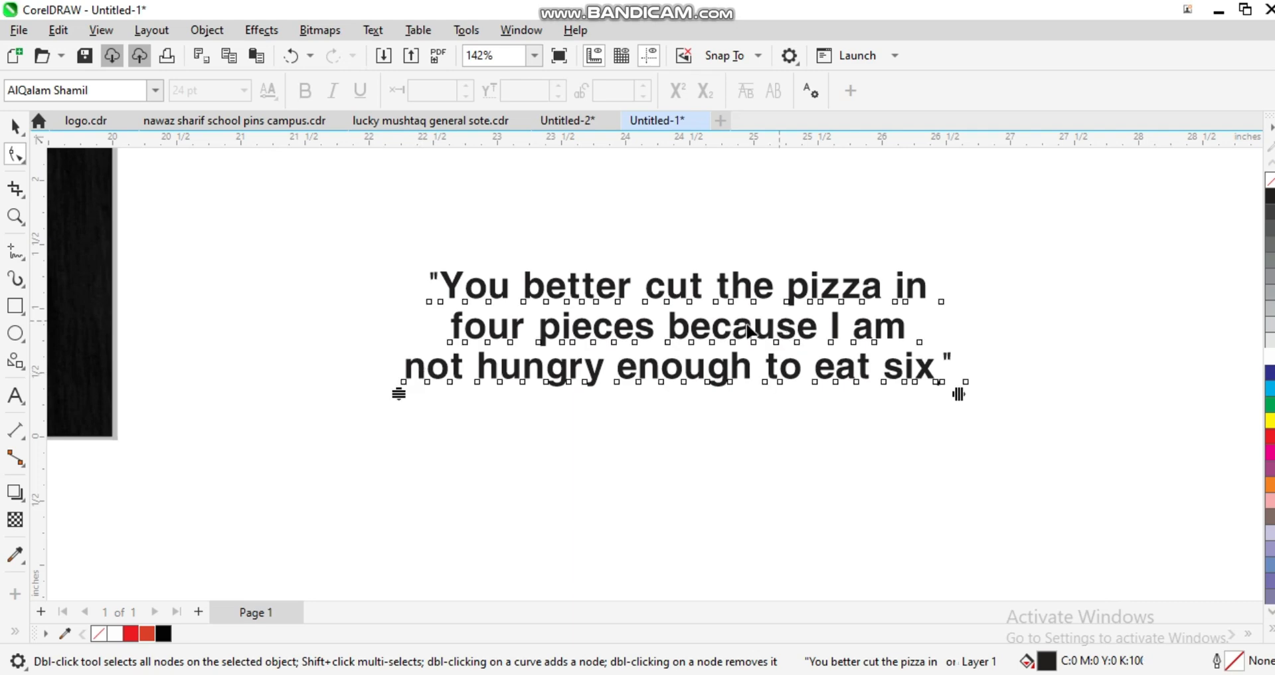
# - Place the quote in white, centered below the circular pizza photo, and scale it to about 5.16 by 1.09 inches
pyautogui.scroll(-3, 739, 321)
pyautogui.press('space')
pyautogui.moveTo(739, 322); pyautogui.dragTo(455, 217)
pyautogui.keyDown('shift'); pyautogui.click(440, 188); pyautogui.keyUp('shift')
pyautogui.press('c')
pyautogui.click(465, 229)
pyautogui.hotkey('shift', 'F2')
pyautogui.moveTo(880, 390); pyautogui.dragTo(923, 407)
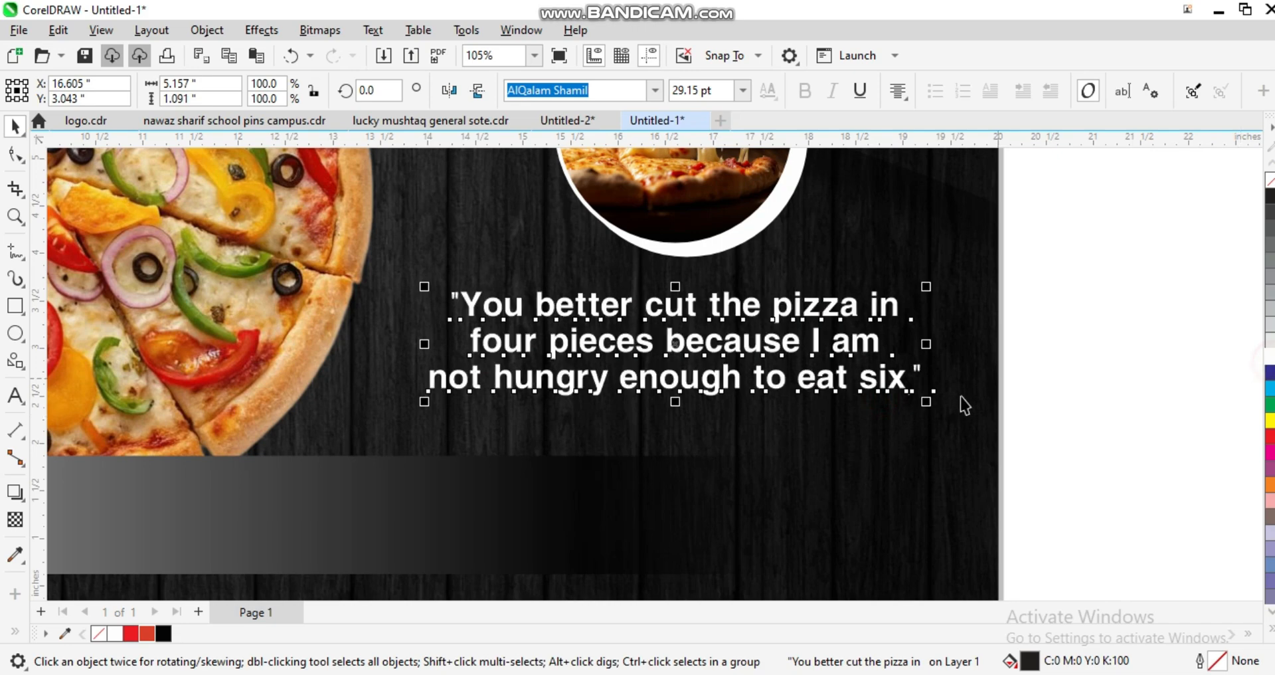
# - Examine the whole banner layout with the quote and gradient strip in place
pyautogui.scroll(-2, 961, 398)
pyautogui.scroll(2, 798, 392)
pyautogui.scroll(-1, 863, 450)
pyautogui.click(862, 451)
pyautogui.scroll(-1, 1086, 430)
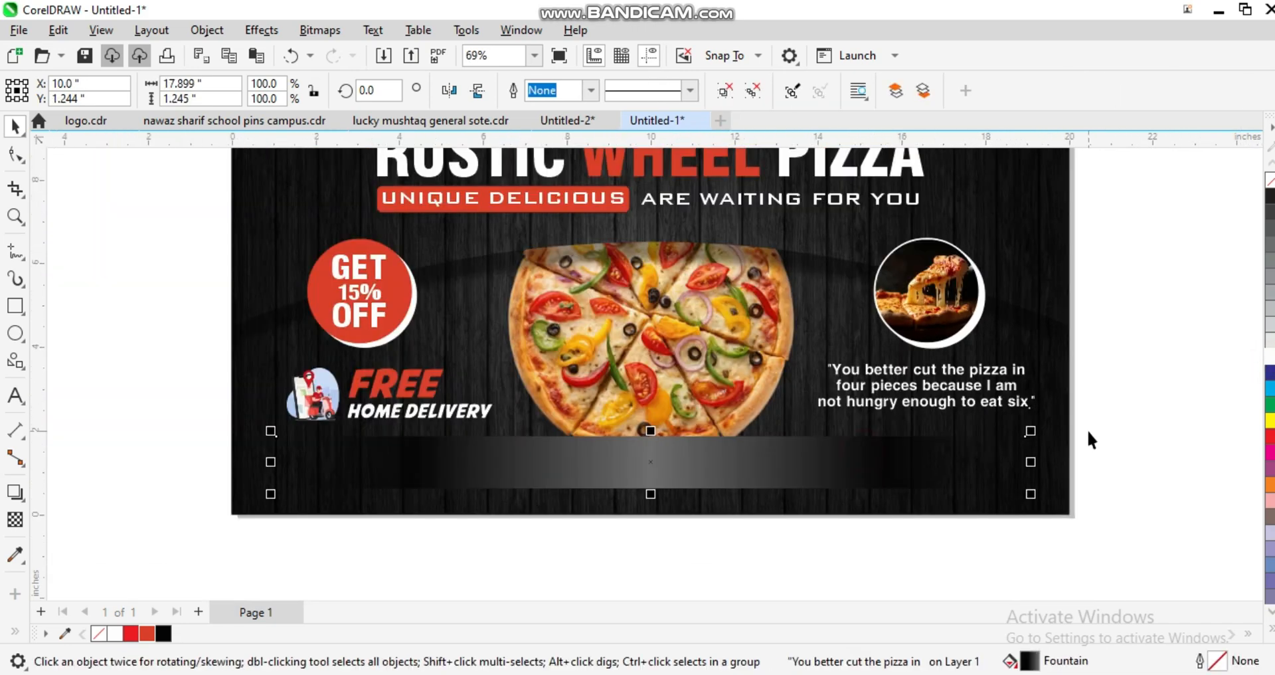
pyautogui.hotkey('shift', 'F2')
pyautogui.scroll(-1, 897, 452)
pyautogui.click(900, 444)
pyautogui.scroll(-1, 721, 449)
pyautogui.hotkey('shift', 'F2')
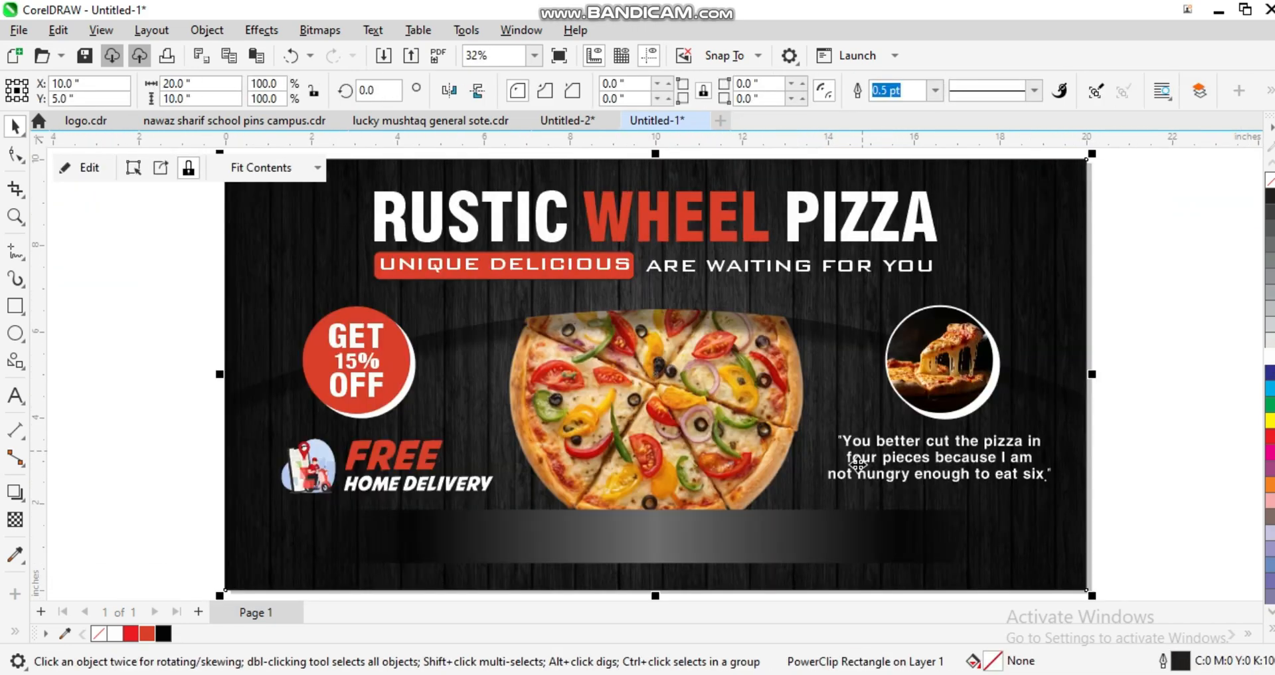
pyautogui.scroll(-1, 847, 461)
# - Reduce the height of the gradient strip slightly by raising its lower edge
pyautogui.press('F2')
pyautogui.moveTo(437, 471); pyautogui.dragTo(1057, 567)
pyautogui.scroll(2, 441, 378)
pyautogui.scroll(-1, 441, 378)
pyautogui.hotkey('ctrl', 'i')
pyautogui.press('Escape')
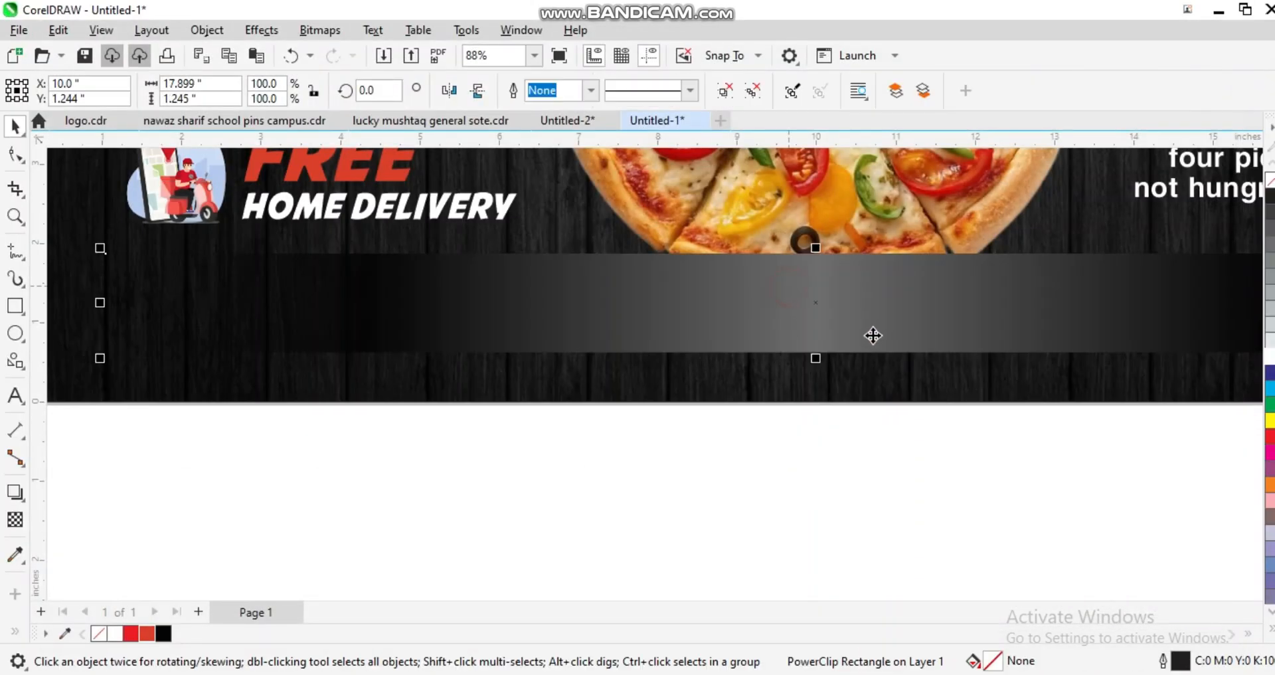
pyautogui.moveTo(797, 370)
pyautogui.mouseDown()
pyautogui.moveTo(798, 345)
pyautogui.moveTo(797, 366)
pyautogui.mouseUp()
pyautogui.scroll(1, 798, 361)
pyautogui.scroll(-2, 827, 379)
pyautogui.click(105, 307)
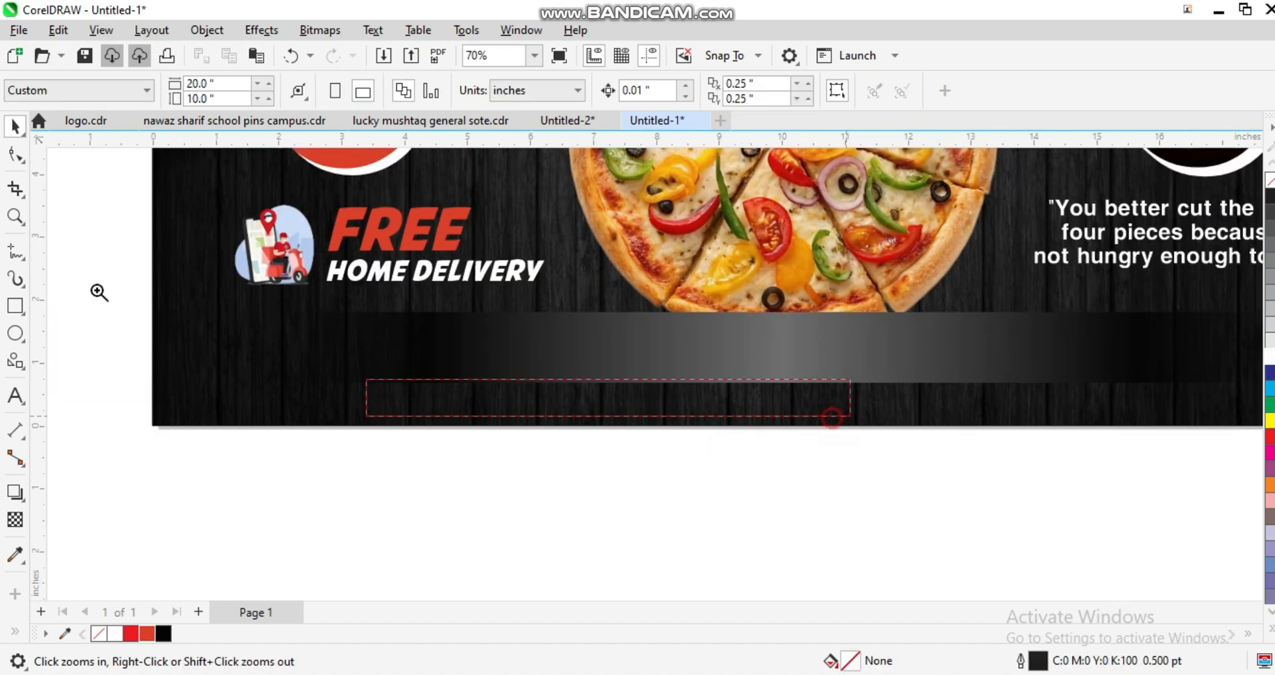
# - Import 9649823.png and the red location pin PNG from the icon folder and place both below the banner
pyautogui.scroll(1, 177, 308)
pyautogui.scroll(-1, 279, 313)
pyautogui.hotkey('ctrl', 'i')
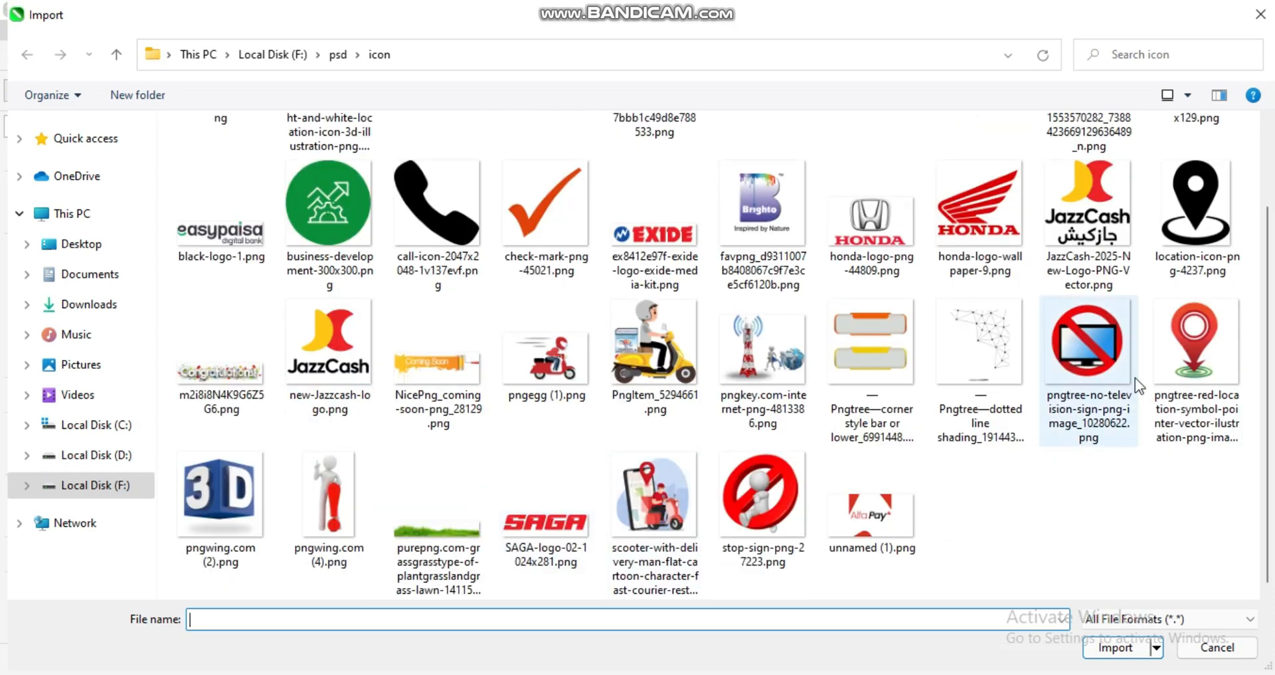
pyautogui.click(1196, 339)
pyautogui.scroll(2, 711, 462)
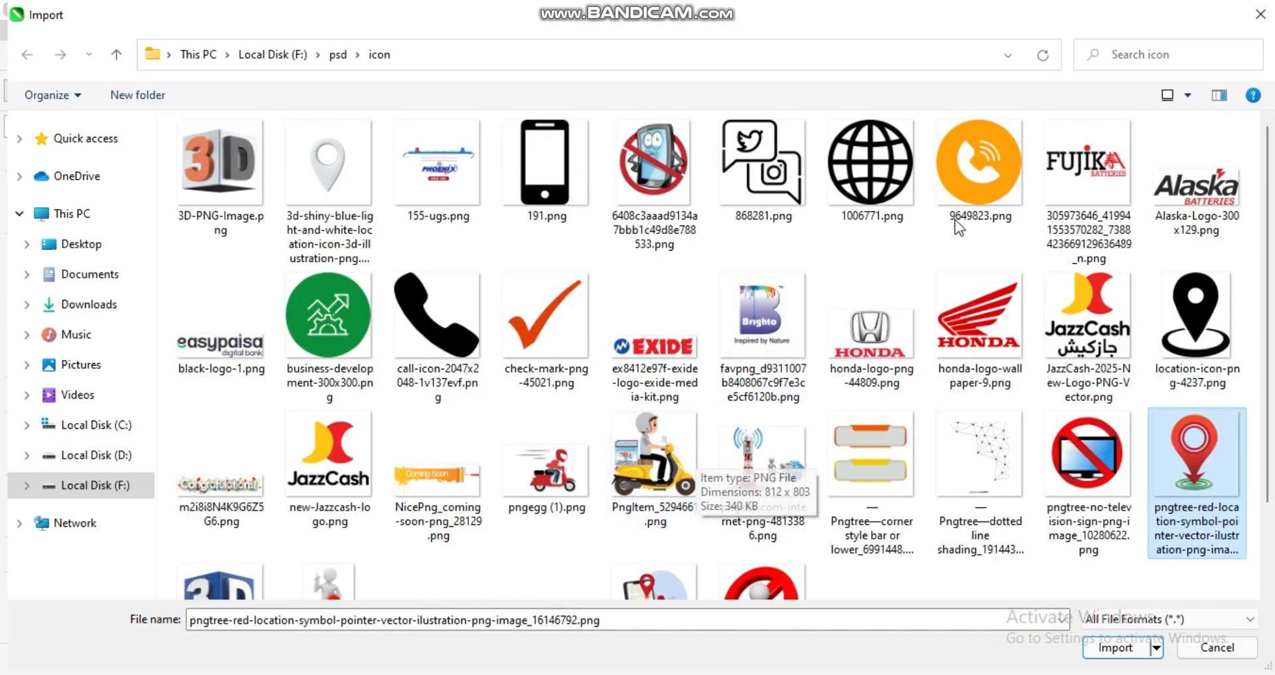
pyautogui.keyDown('ctrl'); pyautogui.click(981, 173); pyautogui.keyUp('ctrl')
pyautogui.scroll(-2, 654, 332)
pyautogui.click(1096, 647)
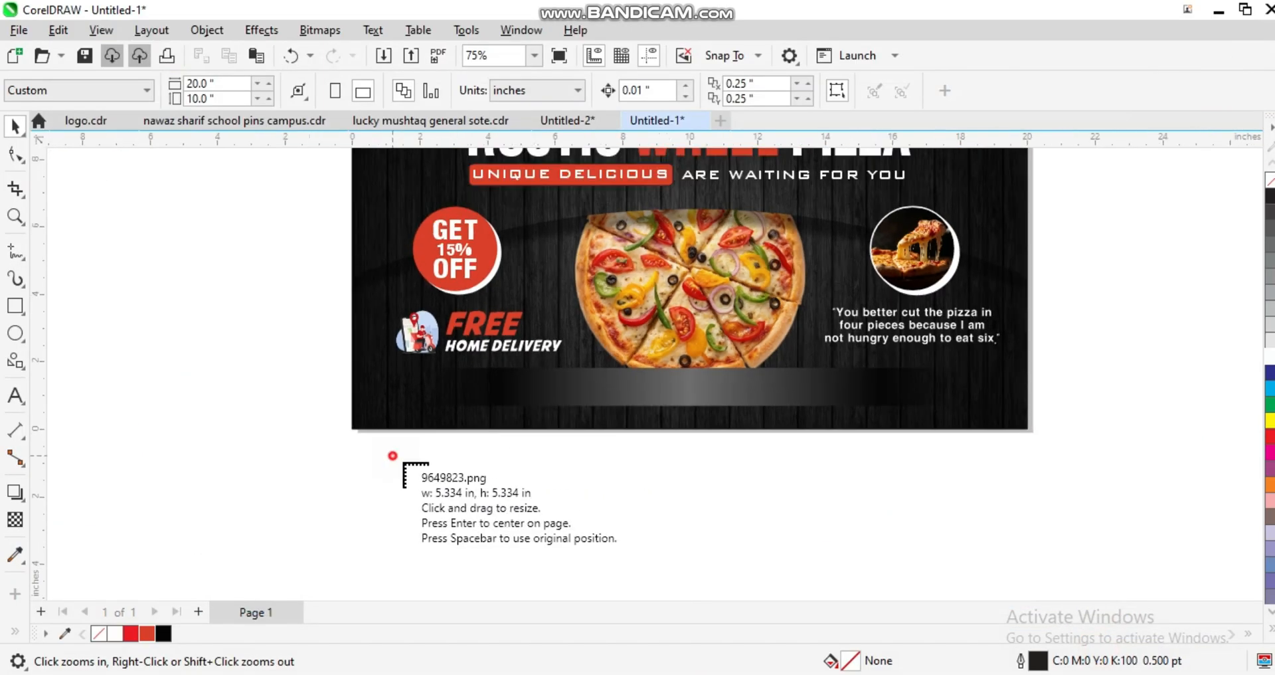
pyautogui.click(392, 455)
pyautogui.click(462, 455)
# - Trim the empty margins along the upper and left edges of the location pin image with the Shape tool
pyautogui.scroll(4, 610, 464)
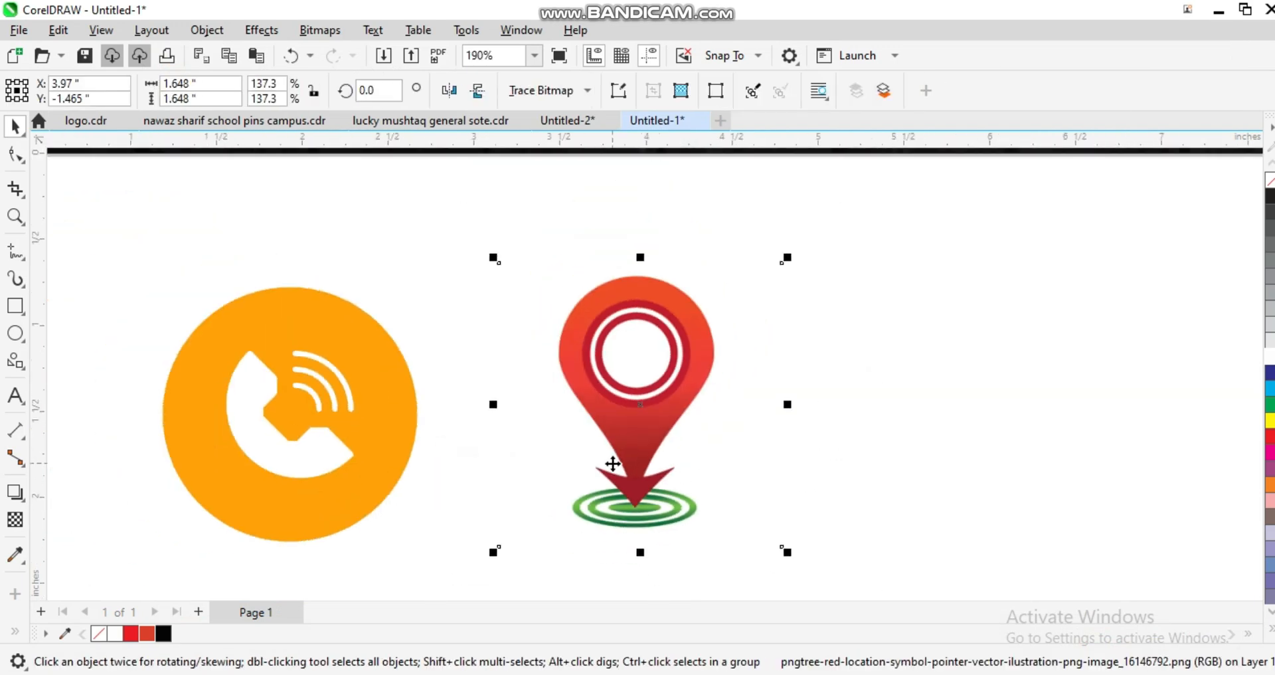
pyautogui.press('F10')
pyautogui.moveTo(871, 241); pyautogui.dragTo(325, 306)
pyautogui.press('Down')
pyautogui.press('Down')
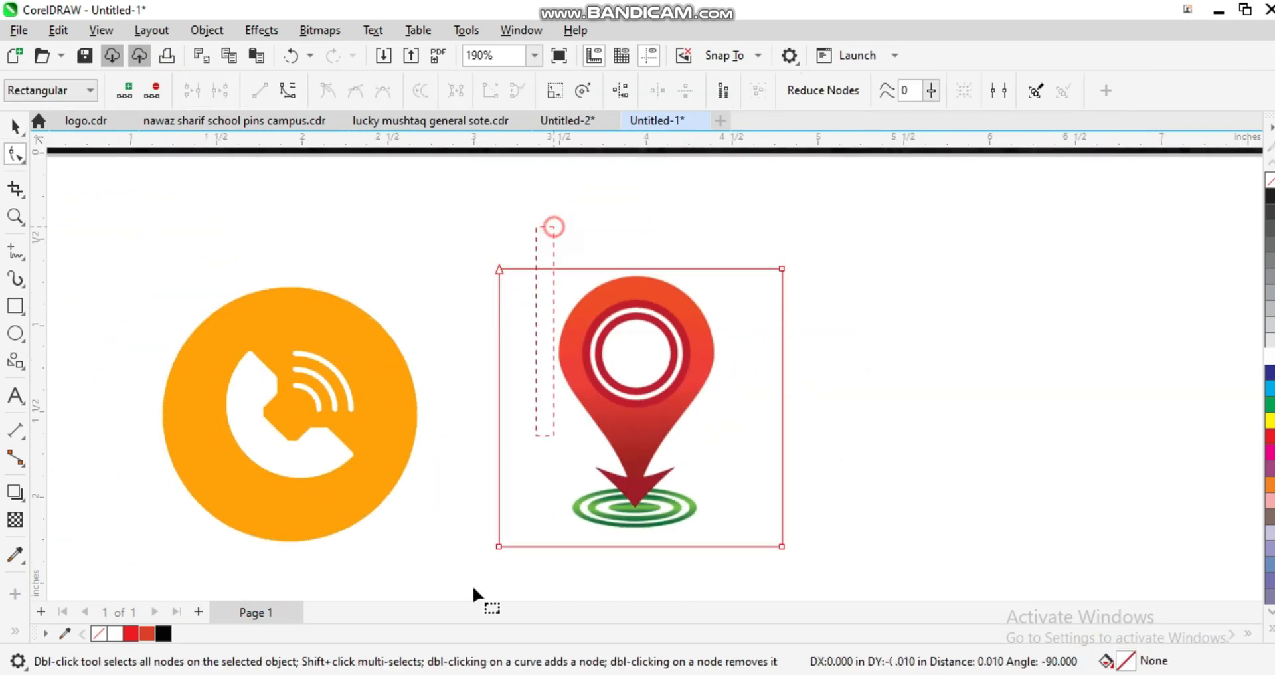
pyautogui.moveTo(500, 546); pyautogui.dragTo(441, 593)
pyautogui.press('Right')
pyautogui.press('Right')
pyautogui.press('Right')
pyautogui.press('Right')
pyautogui.press('Right')
pyautogui.press('Right')
pyautogui.press('Right')
# - Trim the empty margins along the lower and right edges of the location pin image
pyautogui.moveTo(456, 505); pyautogui.dragTo(939, 578)
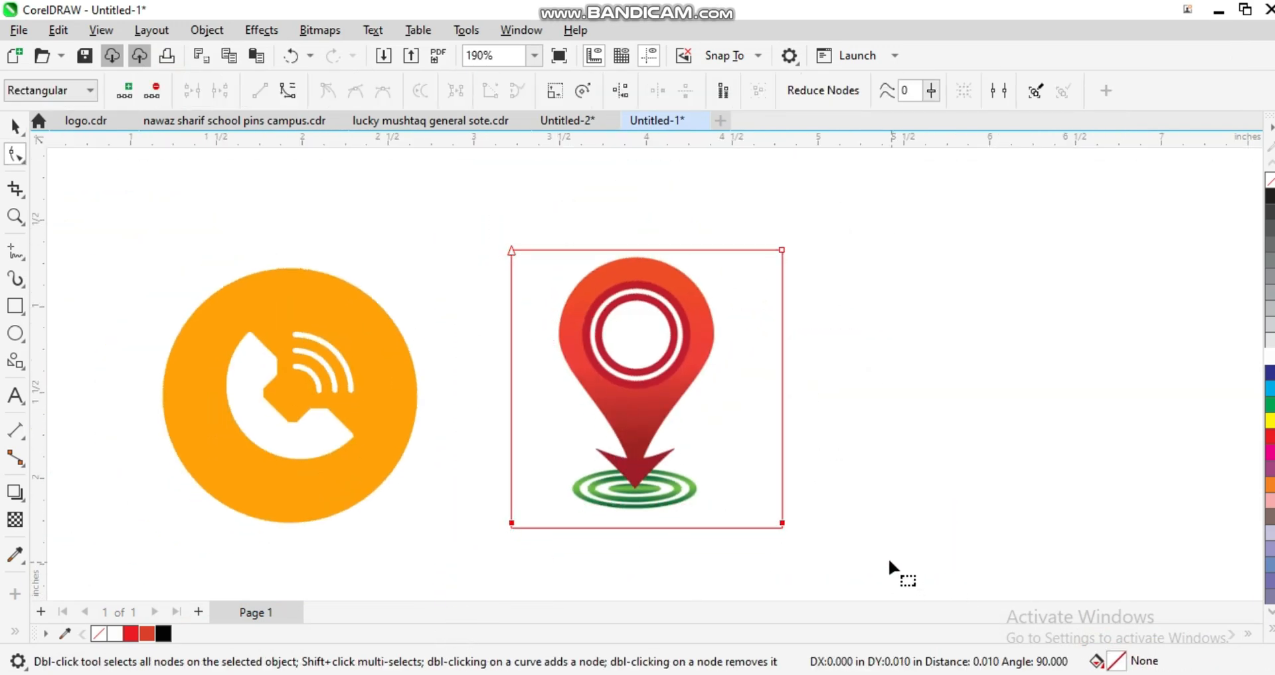
pyautogui.press('Left')
pyautogui.press('Left')
pyautogui.press('Left')
pyautogui.press('Left')
pyautogui.press('Left')
pyautogui.press('Left')
pyautogui.press('Left')
pyautogui.press('Left')
pyautogui.press('Left')
pyautogui.press('Left')
pyautogui.press('Left')
pyautogui.press('Left')
pyautogui.press('Left')
pyautogui.press('Left')
pyautogui.press('Left')
pyautogui.press('Left')
pyautogui.press('Left')
pyautogui.press('Left')
pyautogui.press('Left')
pyautogui.press('Left')
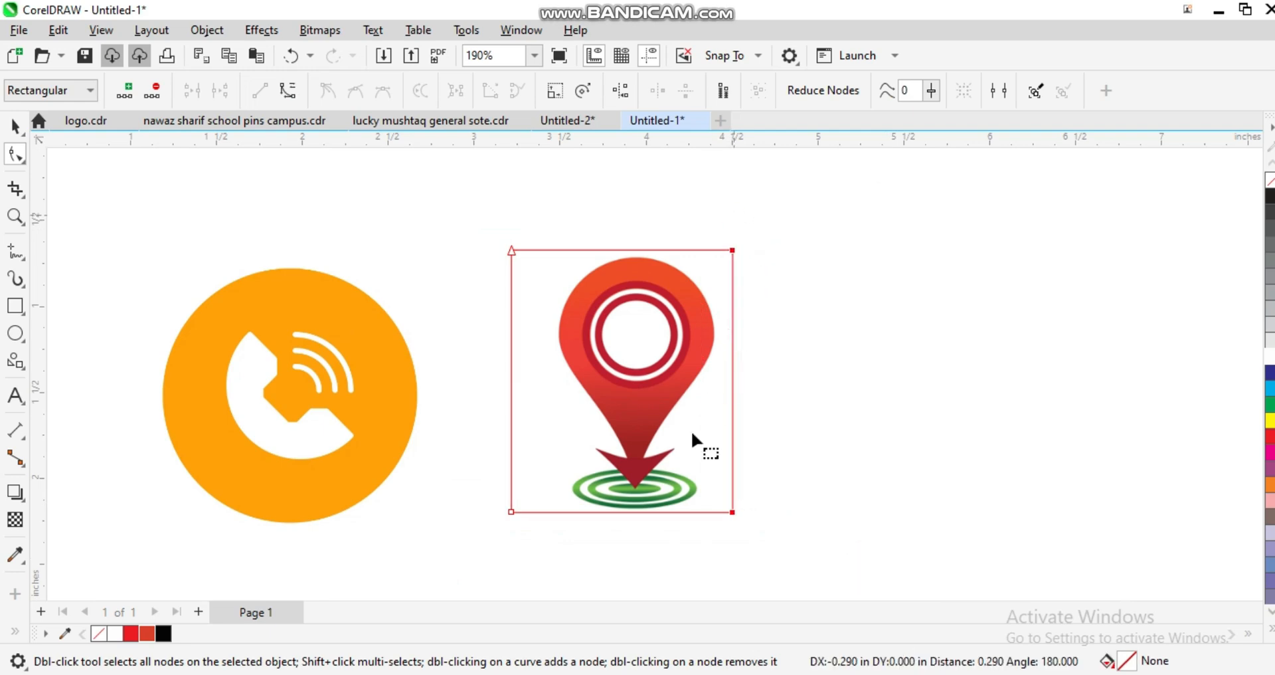
# - Place the location pin on the left part of the gradient strip, scaled to about 0.68 by 0.80 inches
pyautogui.scroll(-3, 691, 431)
pyautogui.press('space')
pyautogui.moveTo(657, 430); pyautogui.dragTo(690, 266)
pyautogui.hotkey('shift', 'F2')
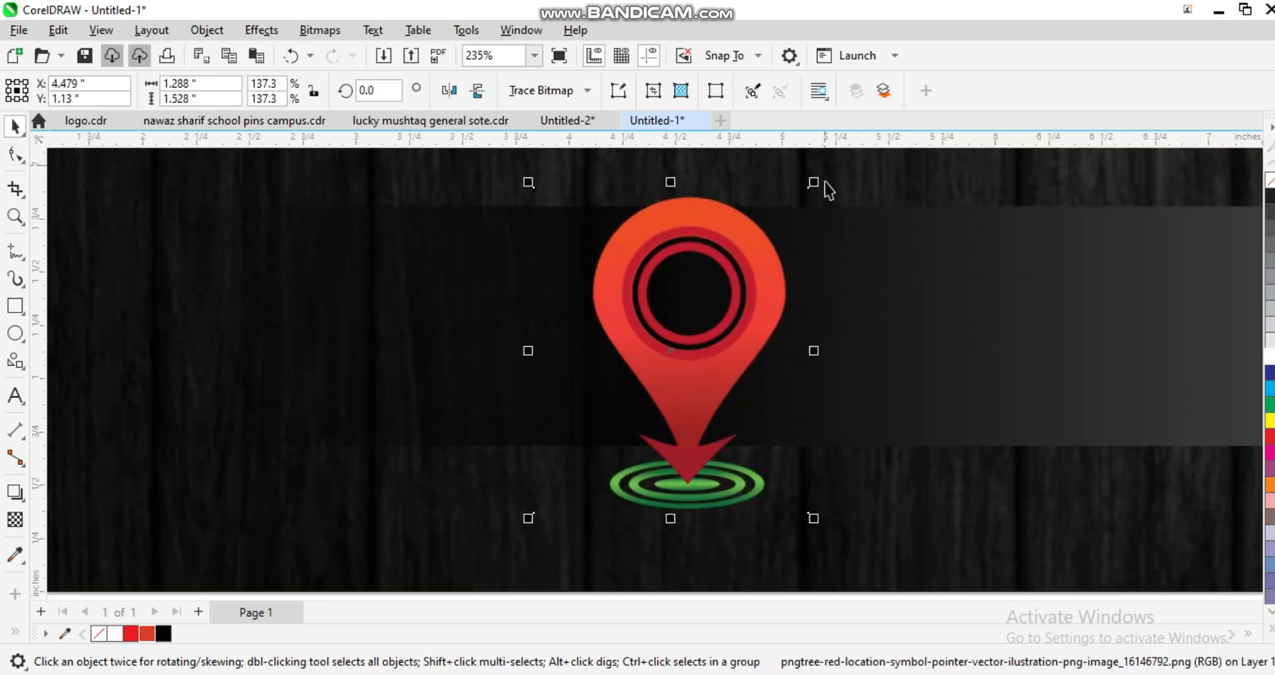
pyautogui.moveTo(804, 221); pyautogui.dragTo(743, 265)
pyautogui.scroll(-1, 704, 302)
pyautogui.moveTo(689, 318); pyautogui.dragTo(629, 296)
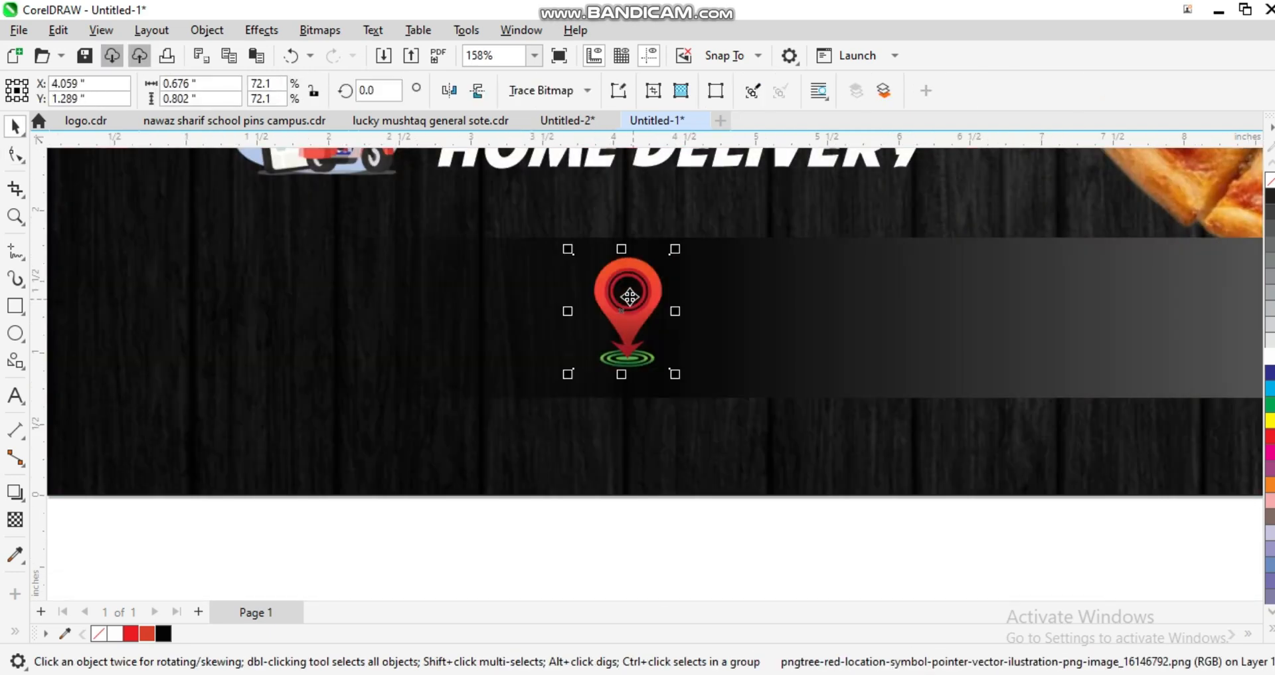
# - Move the orange phone icon onto the gradient strip, right of the banner's center at about X 12.5 inches
pyautogui.scroll(-1, 629, 296)
pyautogui.scroll(-2, 658, 310)
pyautogui.click(715, 404)
pyautogui.click(531, 453)
pyautogui.moveTo(523, 468); pyautogui.dragTo(942, 362)
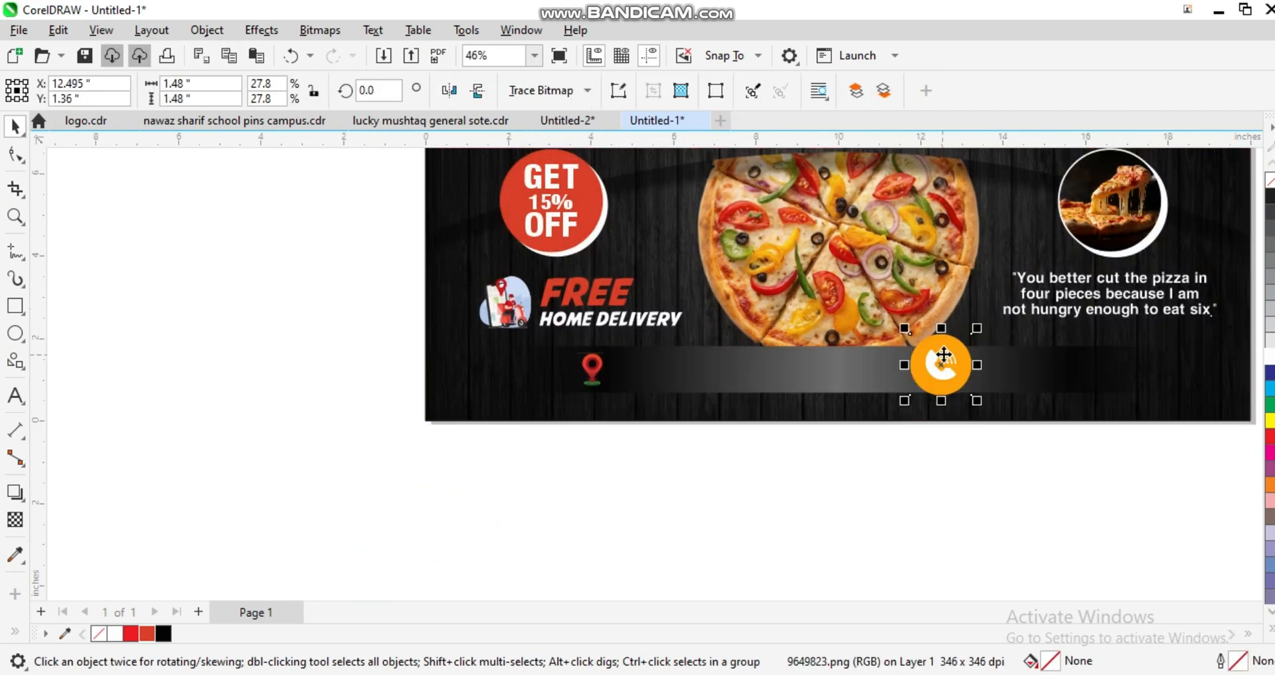
# - Scale the phone icon down to fit within the gradient strip and align it to the strip's vertical middle
pyautogui.hotkey('shift', 'F2')
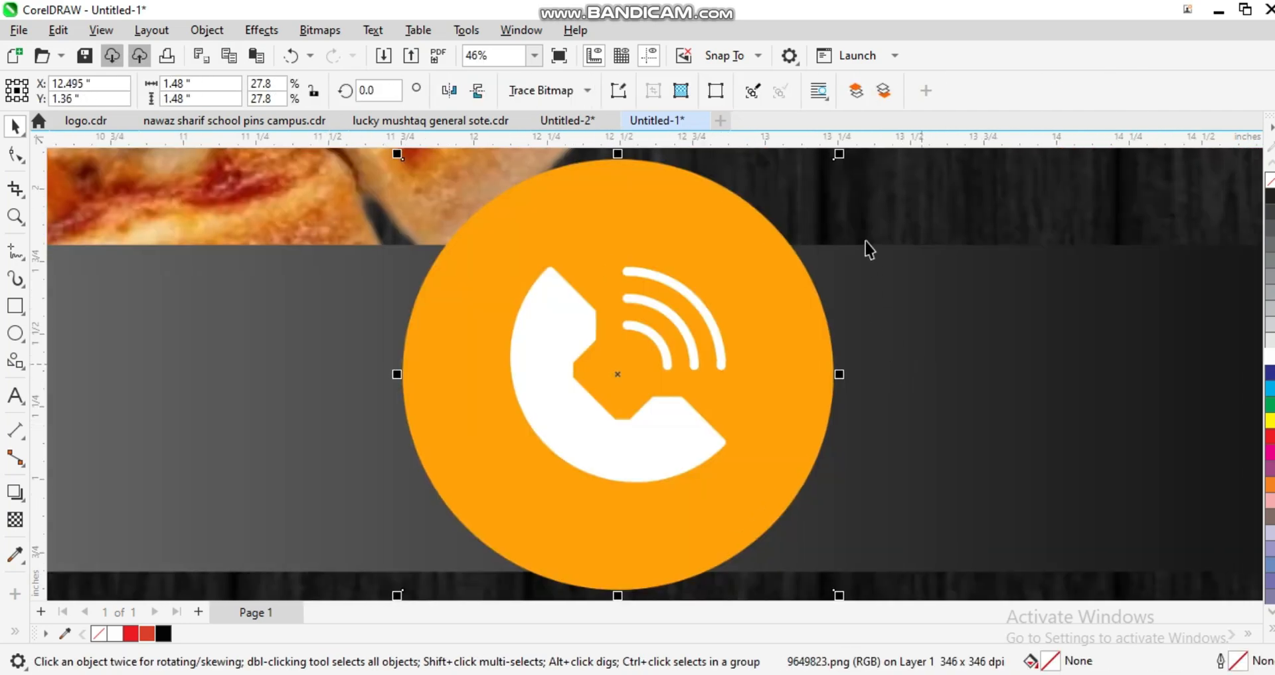
pyautogui.moveTo(840, 154); pyautogui.dragTo(797, 246)
pyautogui.moveTo(699, 330); pyautogui.dragTo(765, 373)
pyautogui.keyDown('shift'); pyautogui.click(999, 415); pyautogui.keyUp('shift')
pyautogui.press('e')
pyautogui.scroll(-3, 786, 331)
pyautogui.click(816, 490)
pyautogui.scroll(-1, 773, 484)
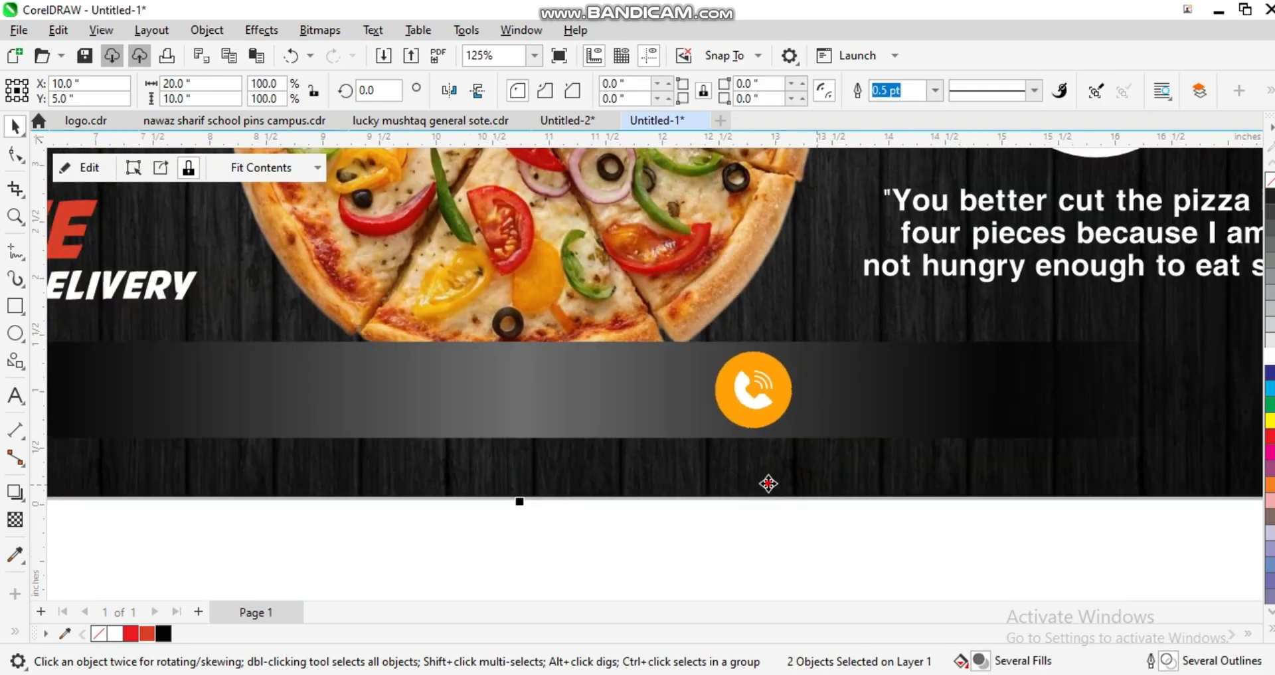
# - Preview the banner full screen and examine the complete layout with the location and phone icons
pyautogui.click(769, 483)
pyautogui.hotkey('shift', 'F2')
pyautogui.click(1169, 394)
pyautogui.click(1087, 307)
pyautogui.press('F9')
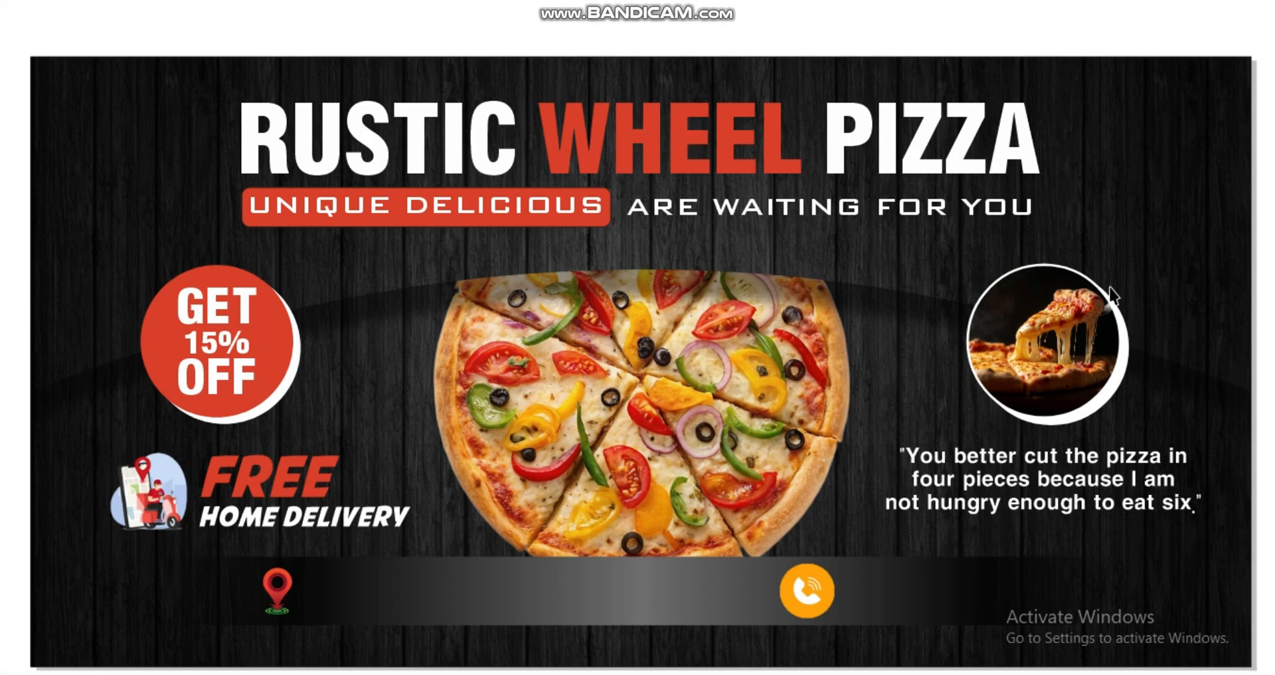
pyautogui.press('Escape')
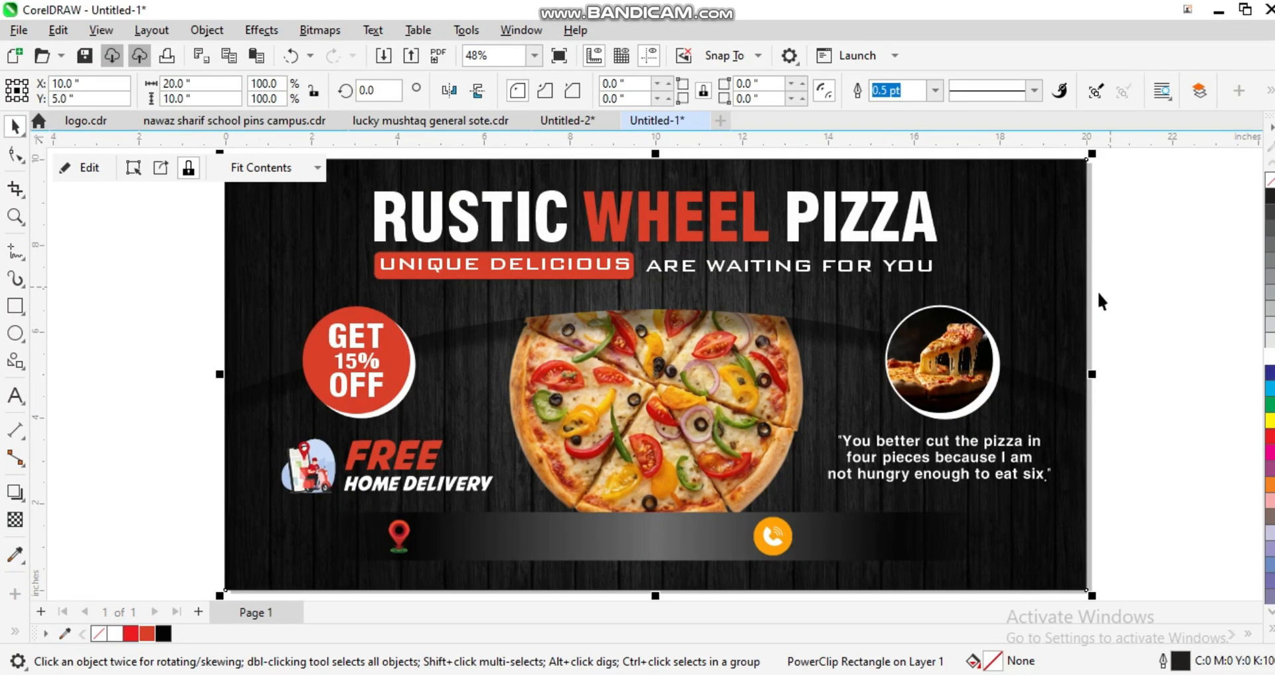
pyautogui.scroll(-2, 600, 343)
pyautogui.moveTo(362, 224); pyautogui.dragTo(1233, 514)
pyautogui.click(1103, 487)
pyautogui.scroll(-1, 1009, 477)
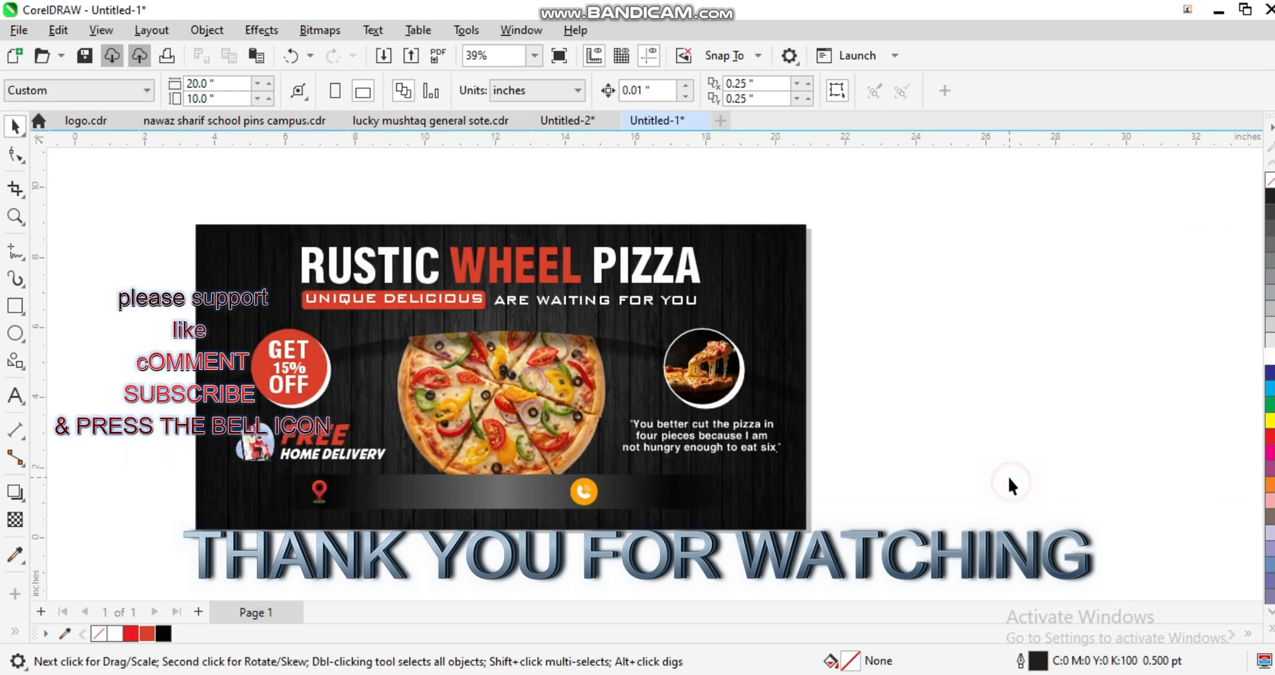
pyautogui.press('F4')
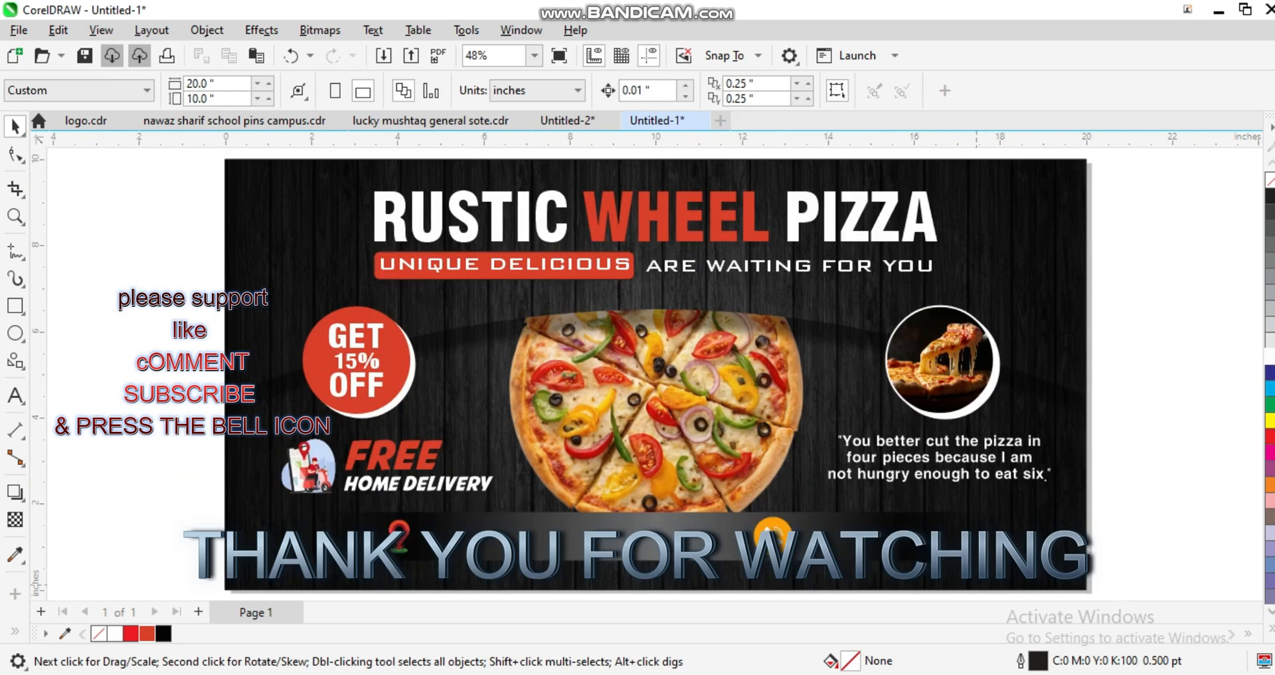